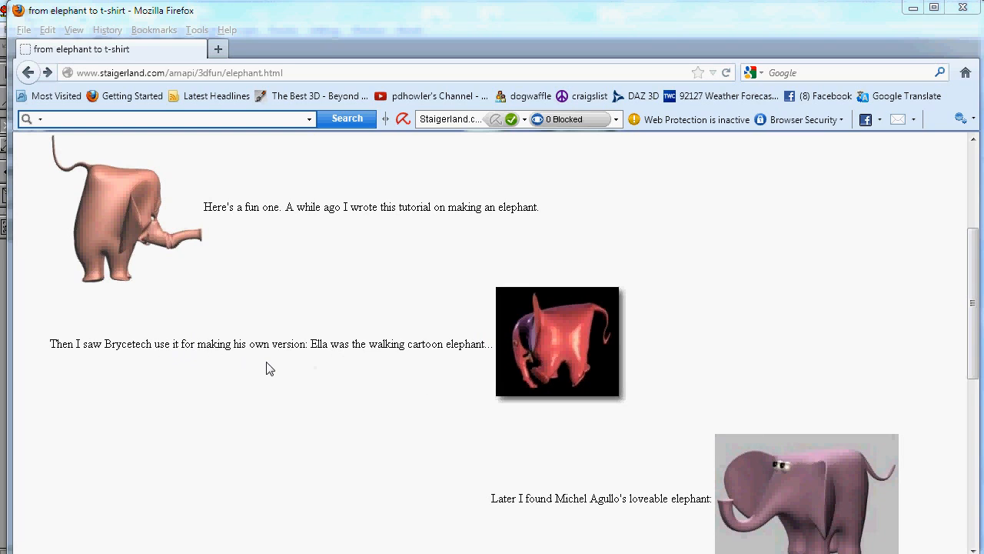
Look over the elephant T-shirt page up to its heading and return to the fun 3D page.
{"action": "left_click_drag", "start_coordinate": [246, 213], "coordinate": [294, 213]}
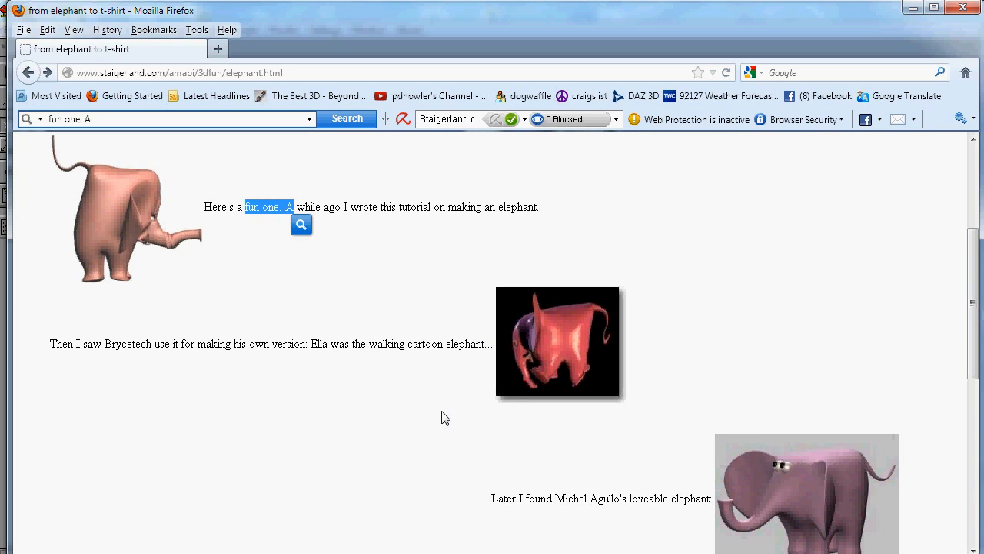
{"action": "scroll", "coordinate": [401, 339], "scroll_direction": "up", "scroll_amount": 1}
{"action": "scroll", "coordinate": [401, 339], "scroll_direction": "up", "scroll_amount": 4}
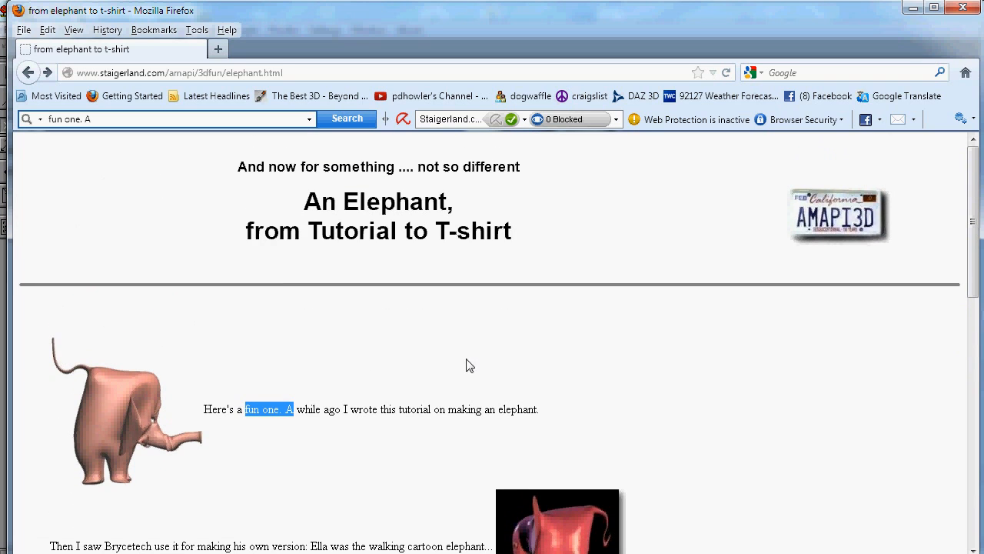
{"action": "left_click", "coordinate": [27, 72]}
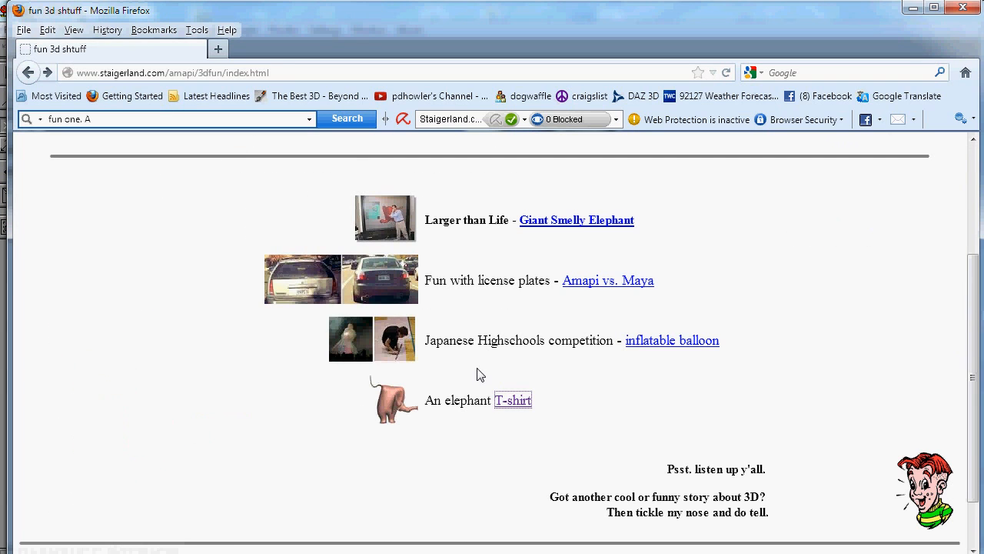
View the Giant Smelly Elephant photo at full size and return to the fun 3D page.
{"action": "left_click", "coordinate": [394, 223]}
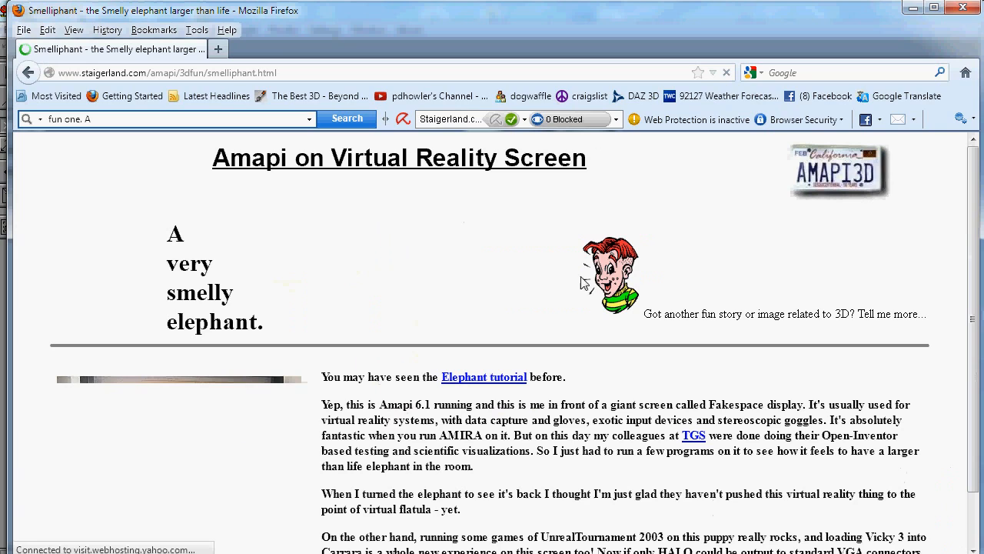
{"action": "scroll", "coordinate": [419, 365], "scroll_direction": "down", "scroll_amount": 1}
{"action": "left_click", "coordinate": [287, 412]}
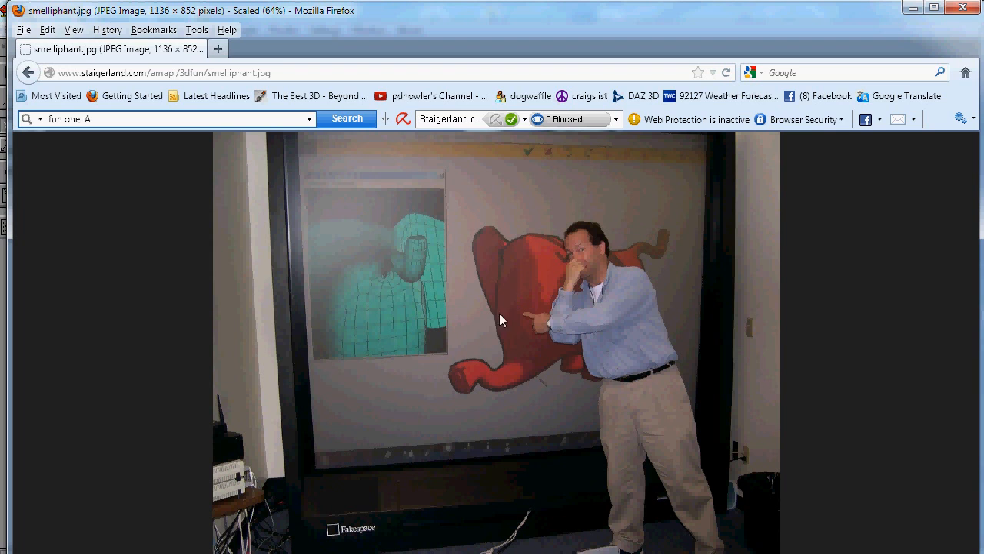
{"action": "left_click", "coordinate": [525, 315]}
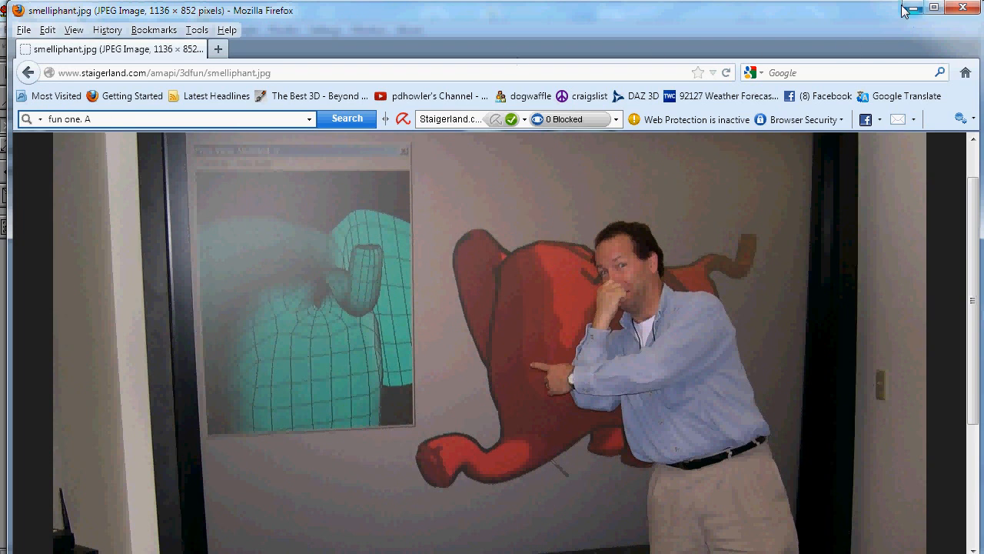
{"action": "left_click", "coordinate": [29, 73]}
{"action": "left_click", "coordinate": [28, 73]}
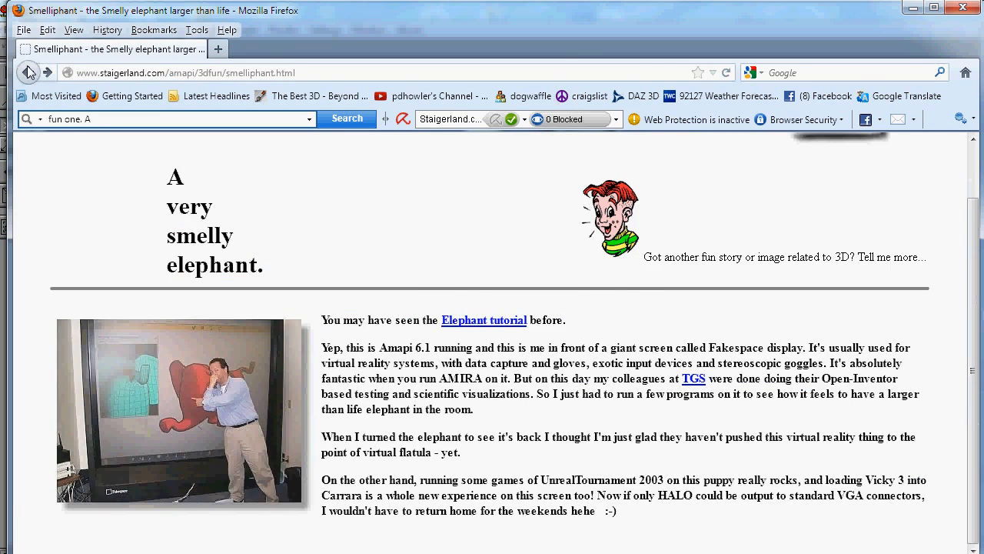
Go back through the main Amapi resources page to Staigerland's Amapi 3D Tutorials index.
{"action": "scroll", "coordinate": [207, 328], "scroll_direction": "up", "scroll_amount": 3}
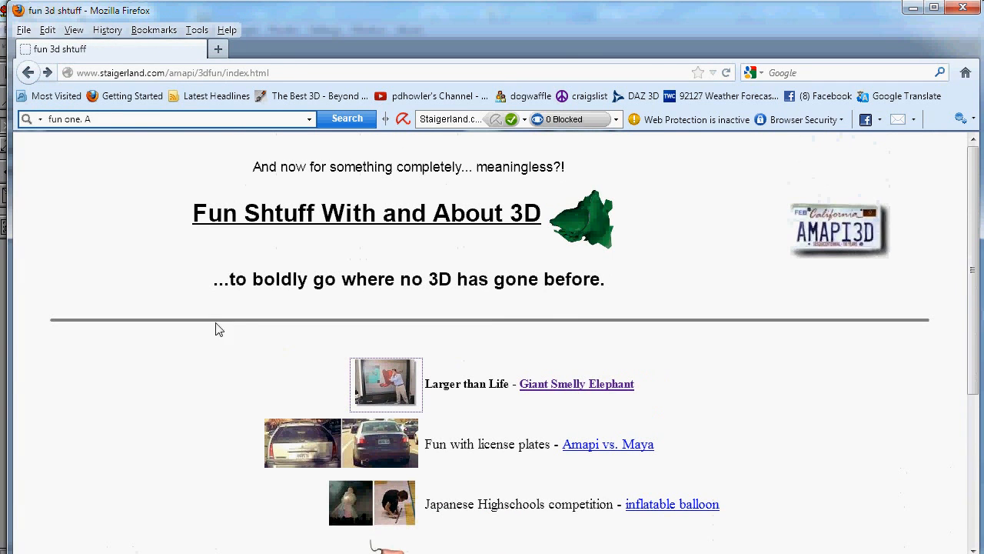
{"action": "left_click", "coordinate": [31, 72]}
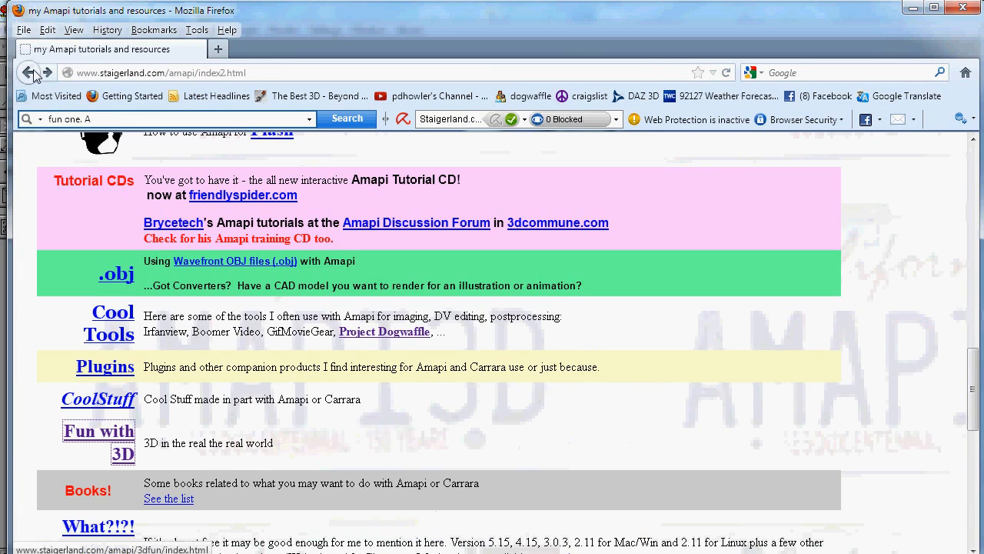
{"action": "scroll", "coordinate": [185, 332], "scroll_direction": "up", "scroll_amount": 8}
{"action": "scroll", "coordinate": [185, 332], "scroll_direction": "up", "scroll_amount": 2}
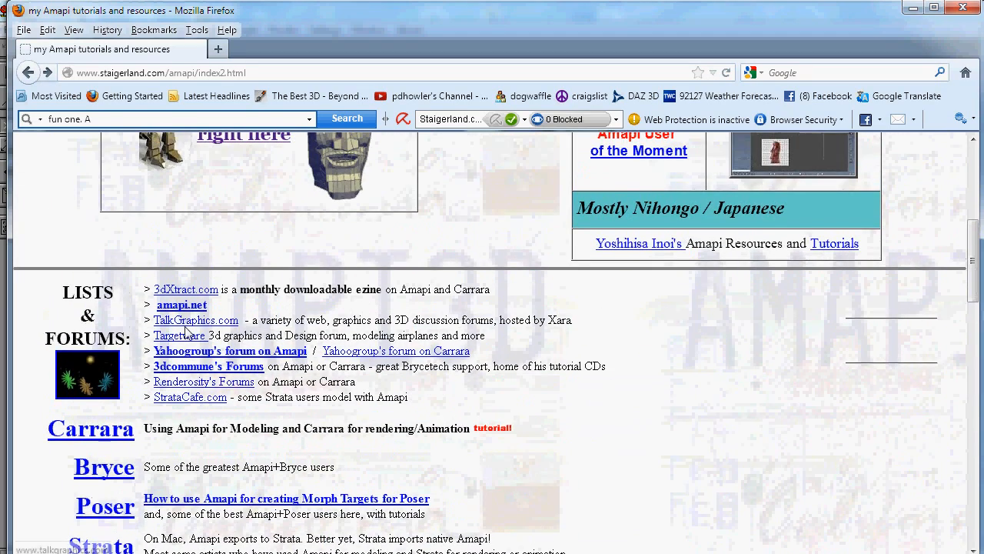
{"action": "scroll", "coordinate": [206, 442], "scroll_direction": "up", "scroll_amount": 7}
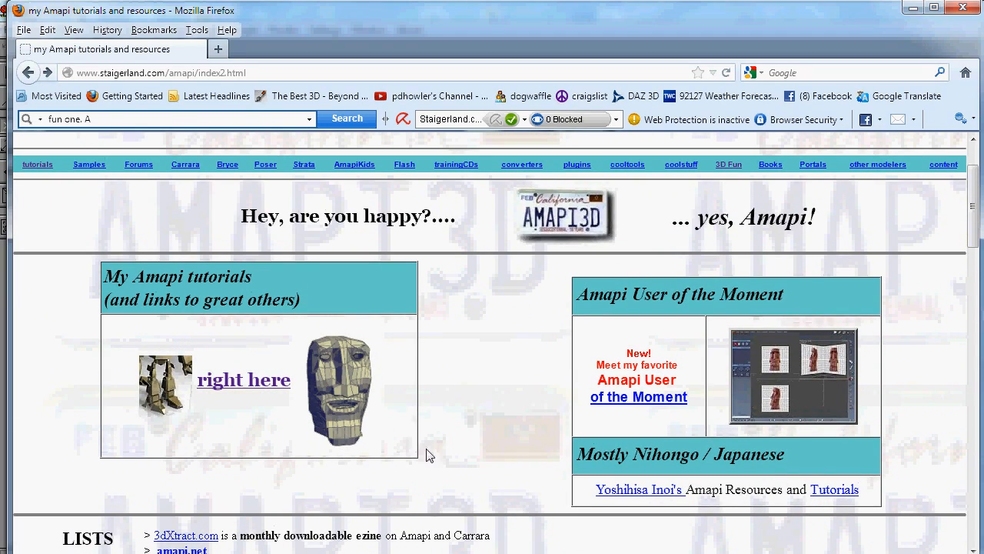
{"action": "scroll", "coordinate": [359, 395], "scroll_direction": "up", "scroll_amount": 2}
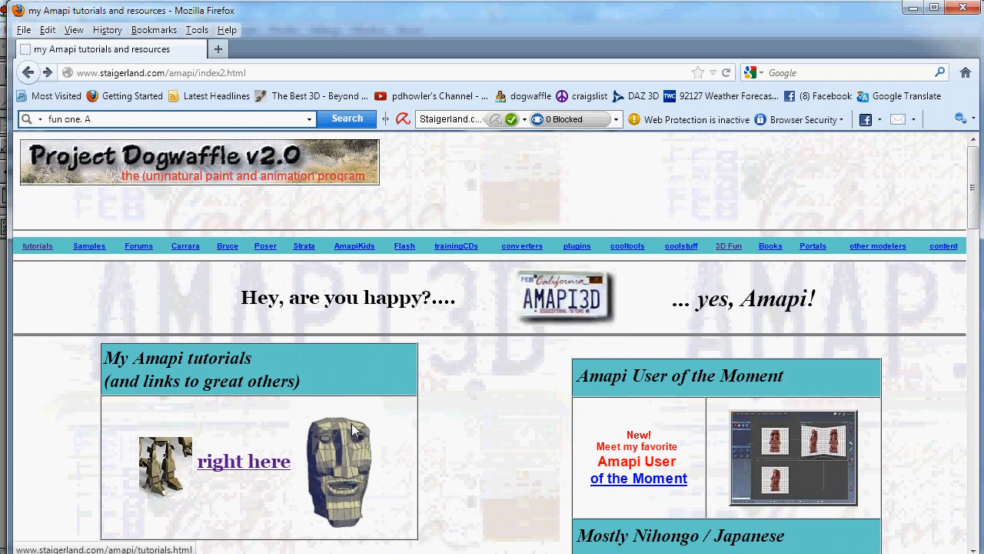
{"action": "left_click", "coordinate": [28, 72]}
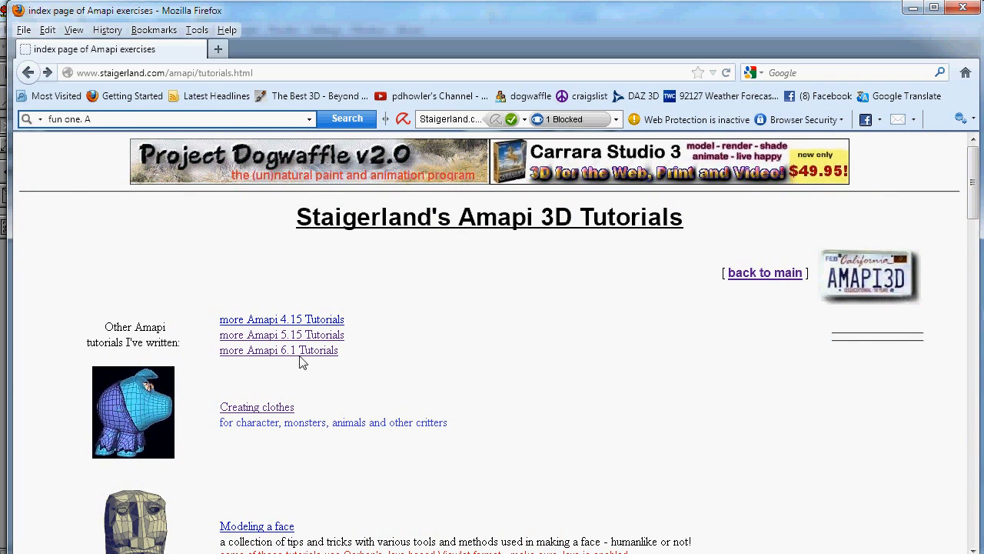
Look over the tutorials index, check the Amapi 6.1 tutorials page, and return to the index.
{"action": "scroll", "coordinate": [234, 401], "scroll_direction": "down", "scroll_amount": 5}
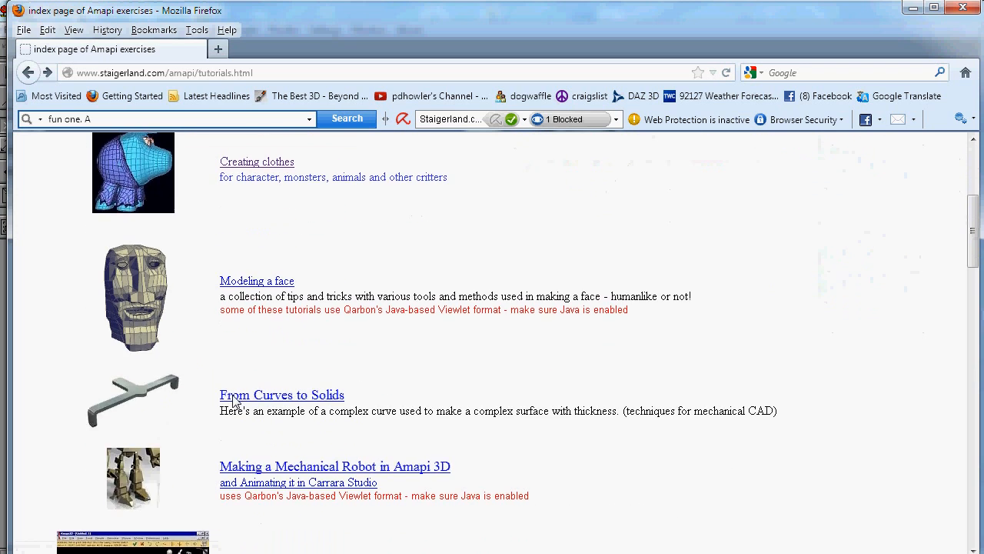
{"action": "scroll", "coordinate": [273, 344], "scroll_direction": "up", "scroll_amount": 4}
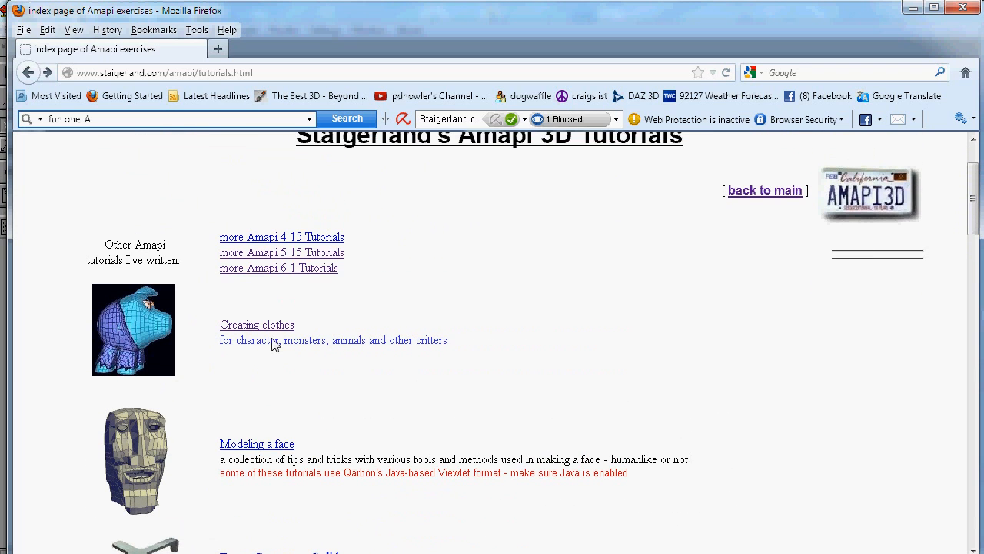
{"action": "left_click", "coordinate": [314, 268]}
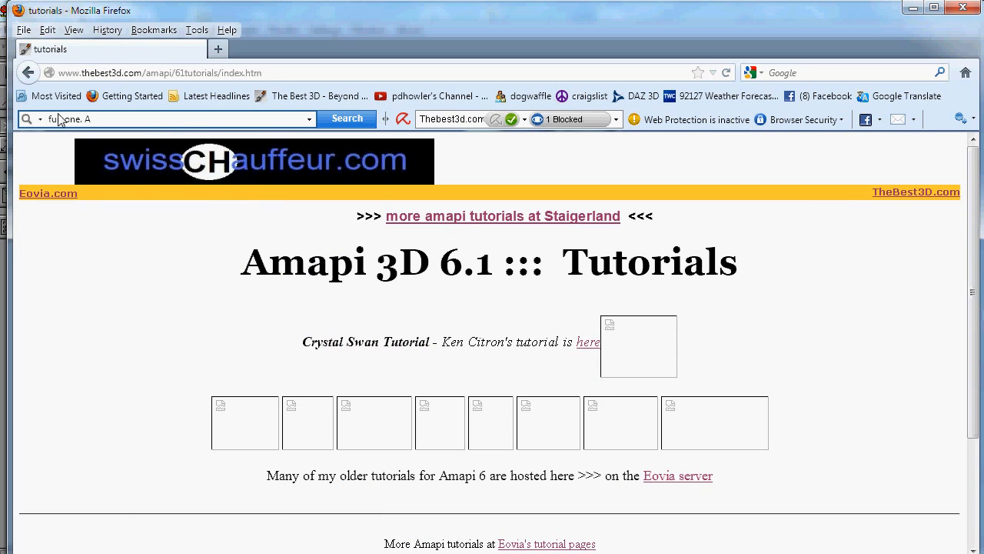
{"action": "left_click", "coordinate": [27, 73]}
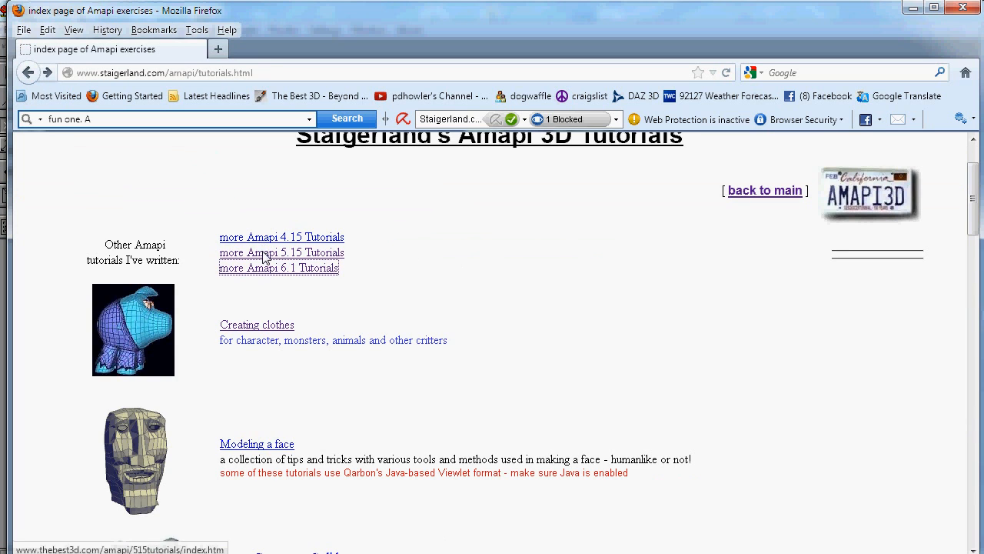
Open the sweater tutorial from the Amapi 5.15 tutorials and look through it to the smoothed results.
{"action": "left_click", "coordinate": [266, 227]}
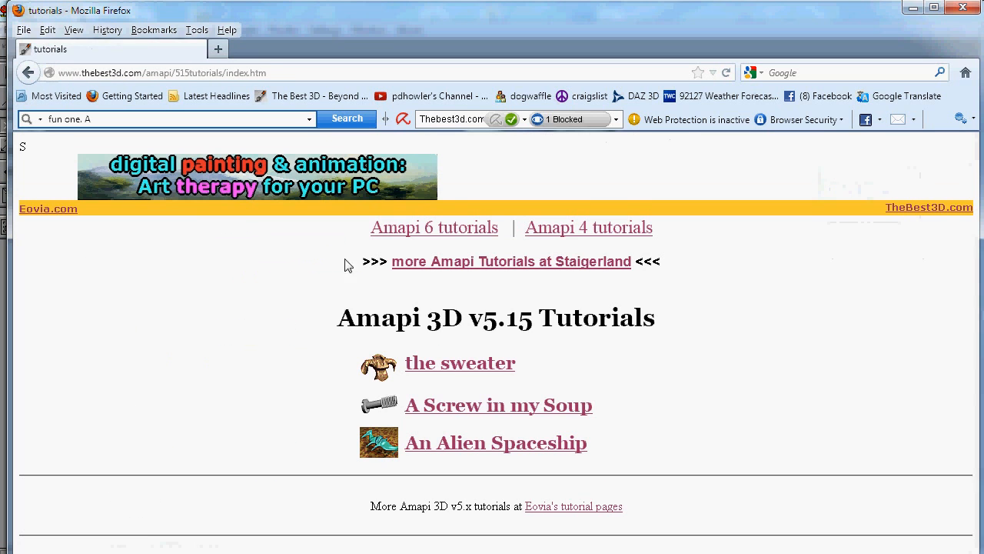
{"action": "left_click", "coordinate": [458, 364]}
{"action": "scroll", "coordinate": [450, 345], "scroll_direction": "down", "scroll_amount": 20}
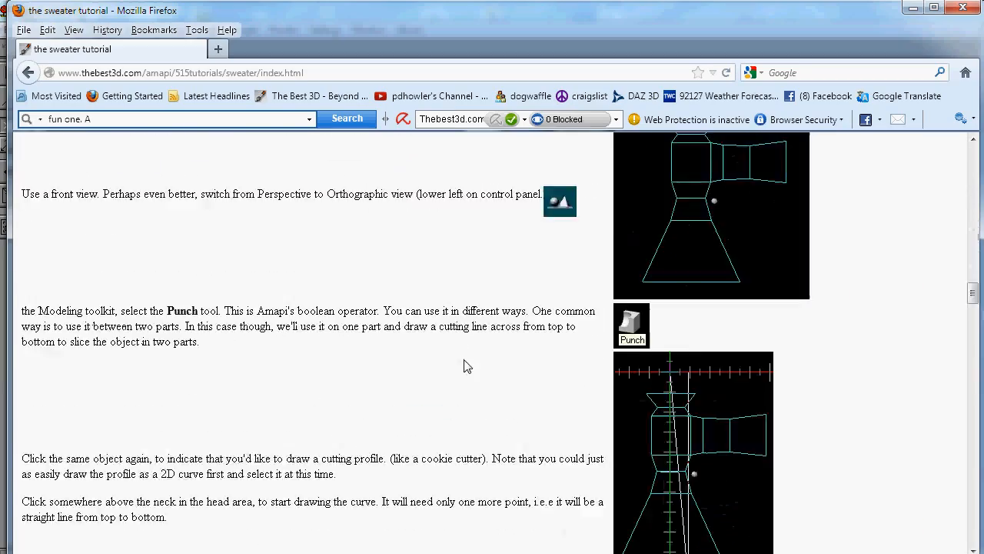
{"action": "scroll", "coordinate": [467, 372], "scroll_direction": "down", "scroll_amount": 20}
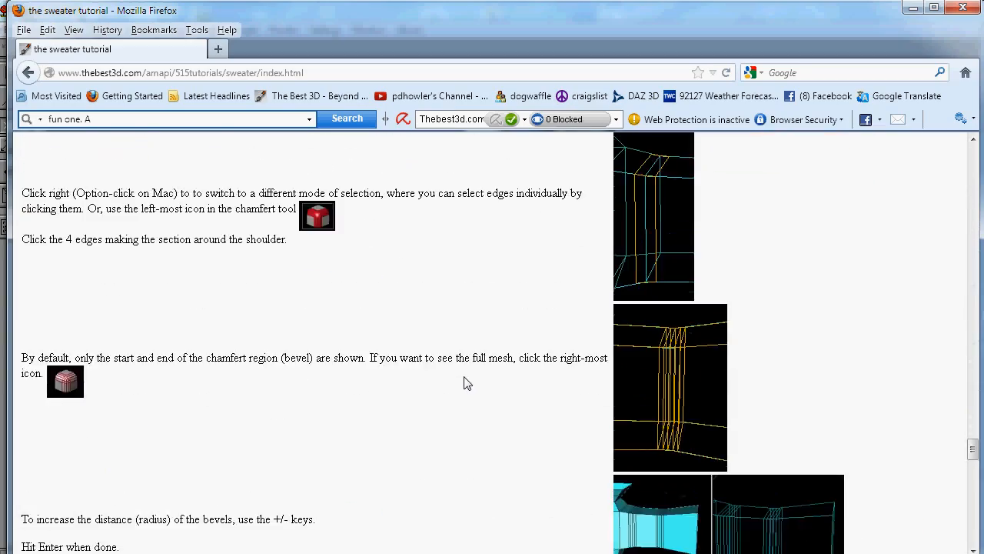
{"action": "scroll", "coordinate": [461, 387], "scroll_direction": "down", "scroll_amount": 10}
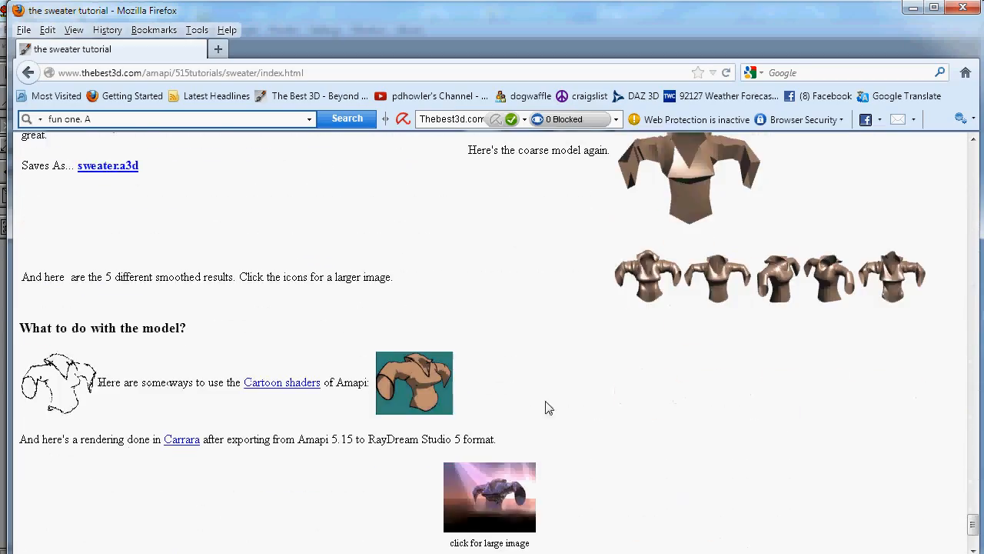
View enlarged images of a smoothed sweater and the Carrara rendering, and return to the Amapi 5.15 tutorial list.
{"action": "left_click", "coordinate": [788, 281]}
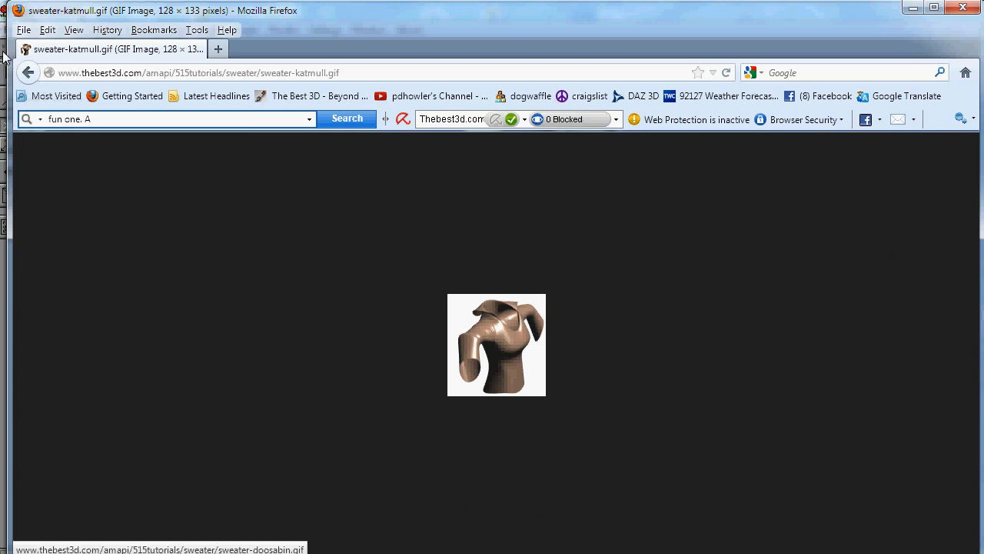
{"action": "left_click", "coordinate": [28, 73]}
{"action": "left_click", "coordinate": [510, 492]}
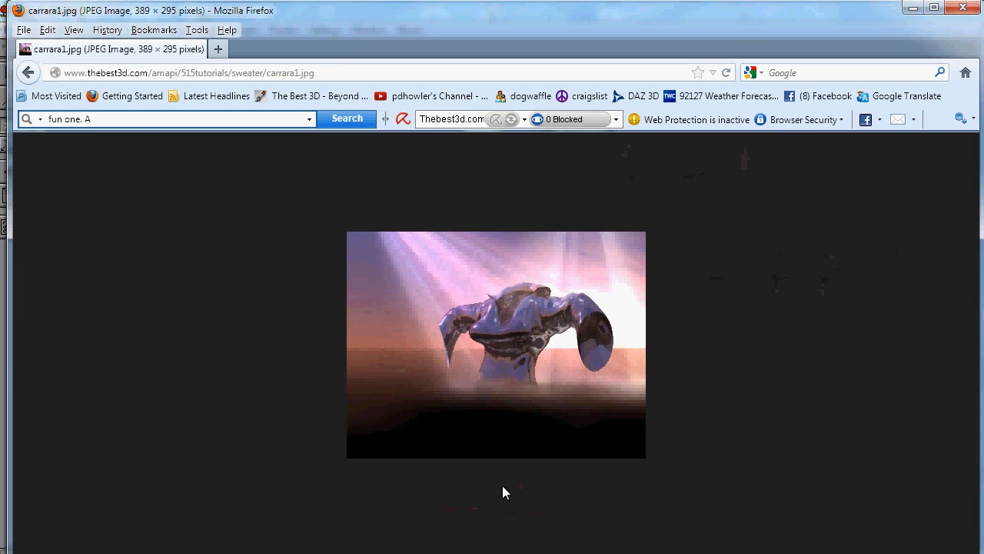
{"action": "left_click", "coordinate": [29, 73]}
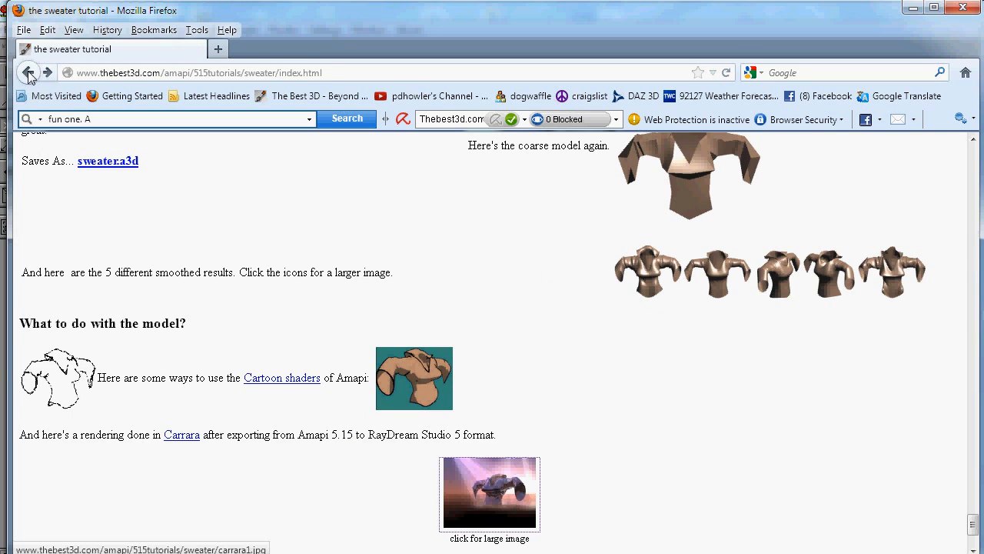
{"action": "left_click", "coordinate": [29, 73]}
Open the Alien Spaceship tutorial and view the enlarged rendering of the teal ship on the brown backdrop.
{"action": "left_click", "coordinate": [473, 450]}
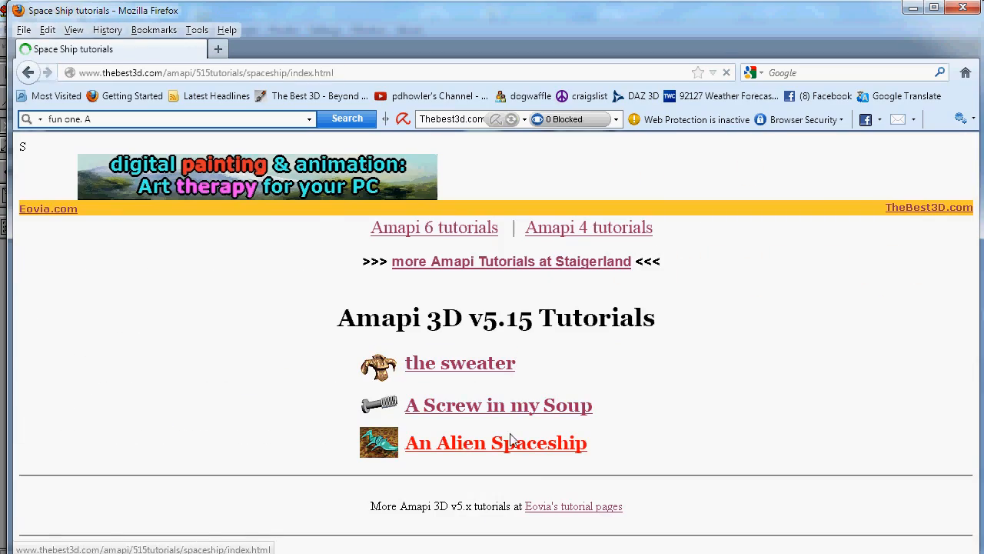
{"action": "left_click_drag", "start_coordinate": [970, 154], "coordinate": [946, 529]}
{"action": "left_click", "coordinate": [367, 371]}
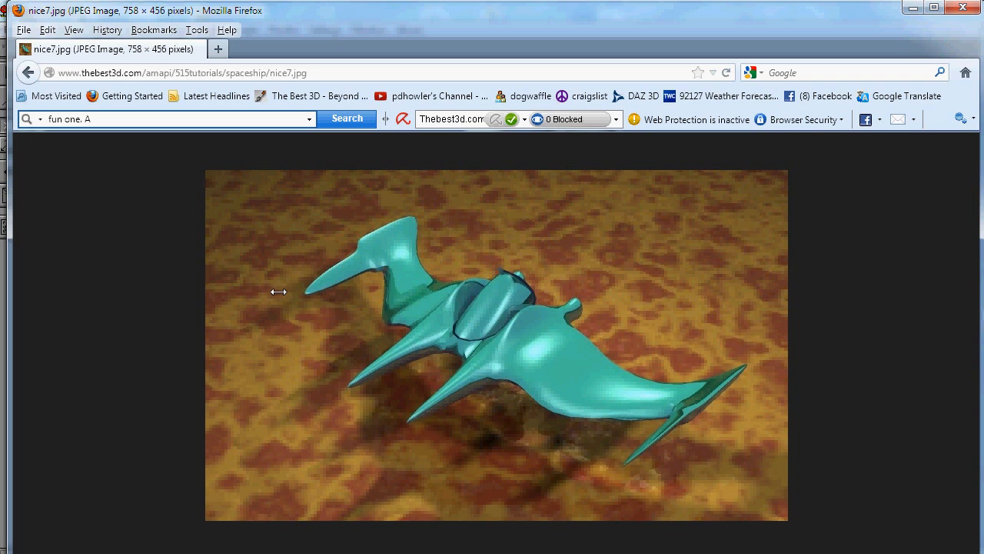
{"action": "left_click", "coordinate": [31, 74]}
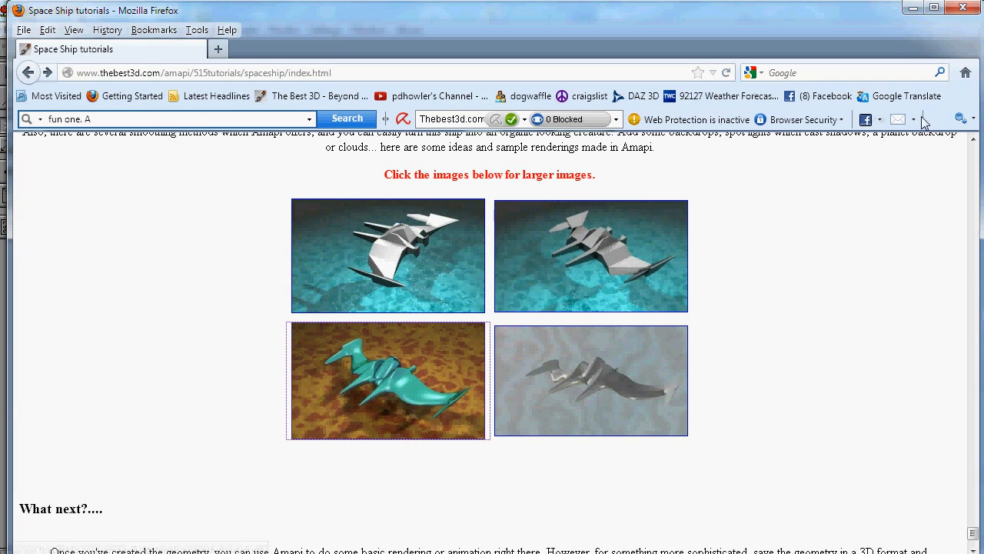
Close the browser to switch to Anim8or and orbit the view around the elephant model.
{"action": "left_click", "coordinate": [957, 9]}
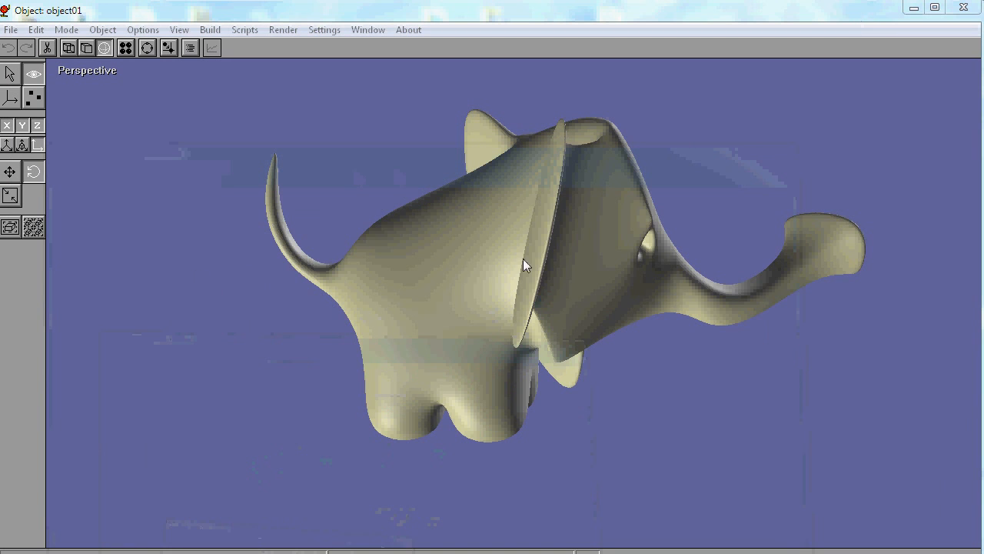
{"action": "left_click_drag", "start_coordinate": [513, 283], "coordinate": [458, 292]}
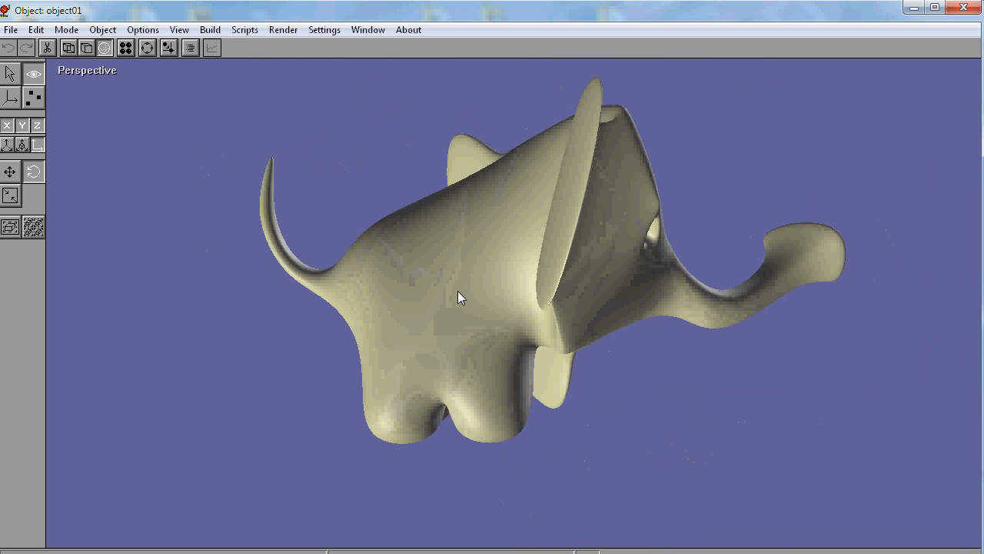
{"action": "left_click_drag", "start_coordinate": [393, 259], "coordinate": [395, 237]}
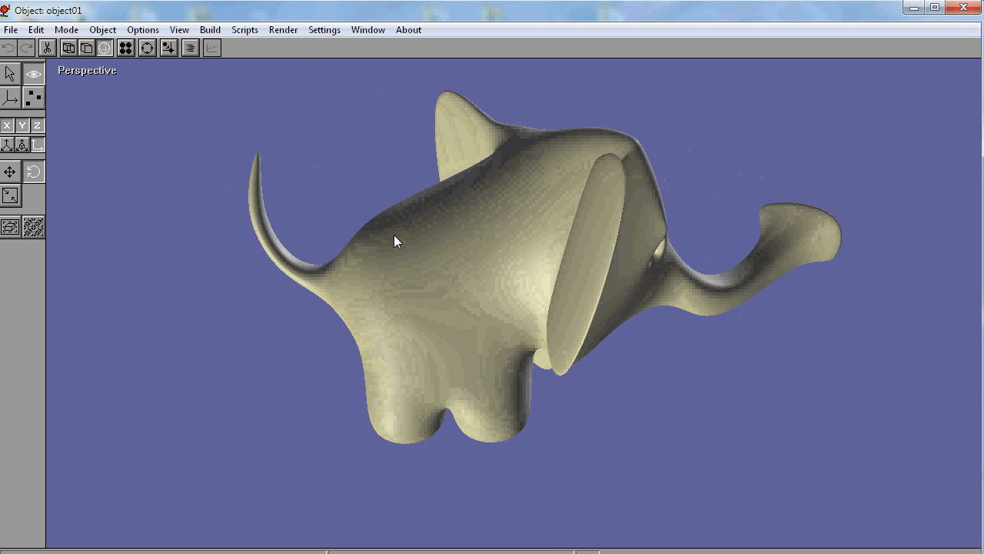
Return to object editing and open the model file 6.an8 from the Anim8or models folder.
{"action": "left_click", "coordinate": [10, 73]}
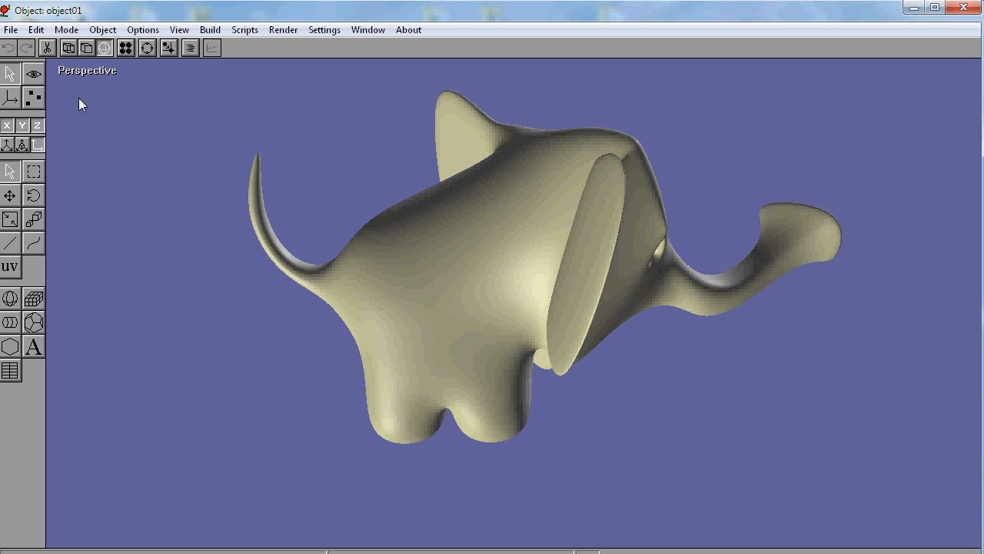
{"action": "left_click", "coordinate": [12, 30]}
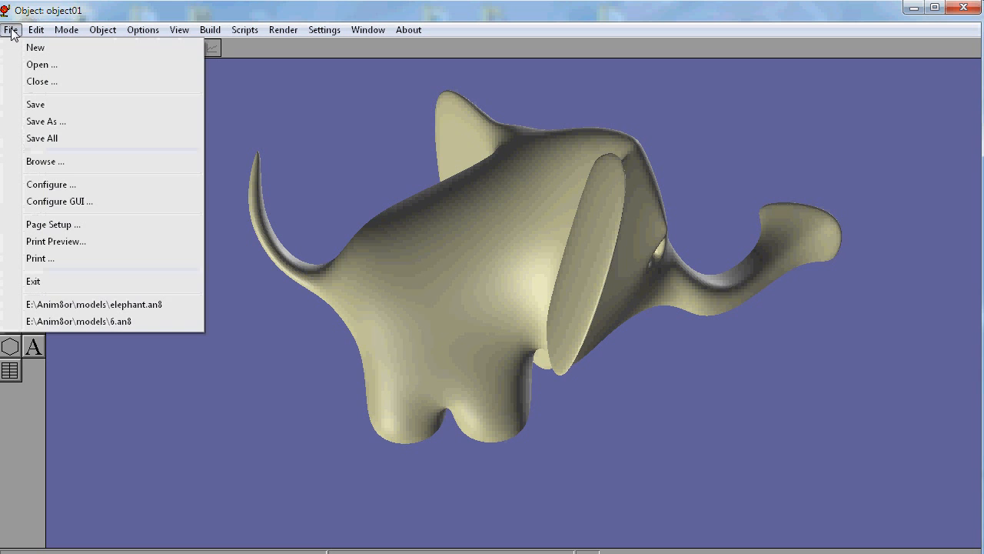
{"action": "left_click", "coordinate": [38, 65]}
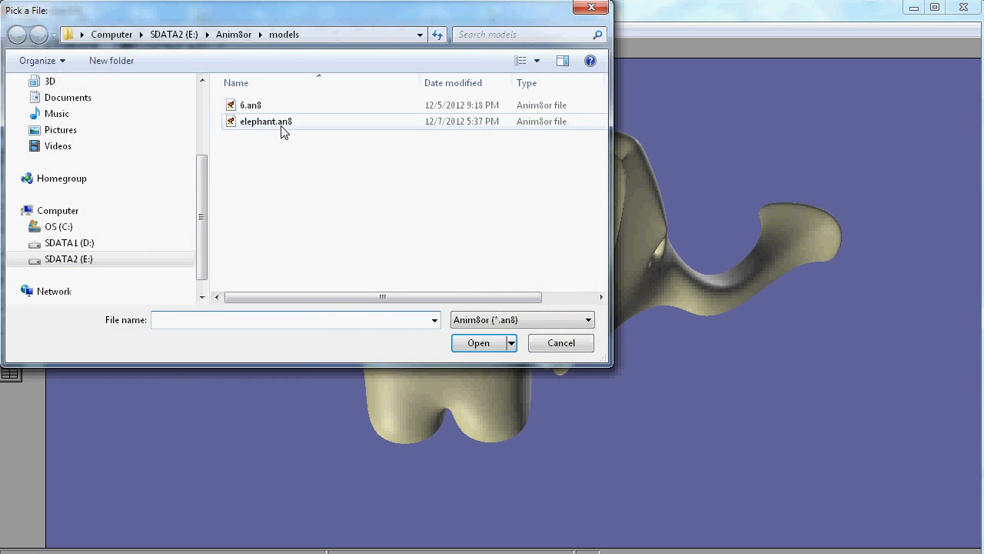
{"action": "left_click", "coordinate": [251, 107]}
{"action": "left_click", "coordinate": [476, 344]}
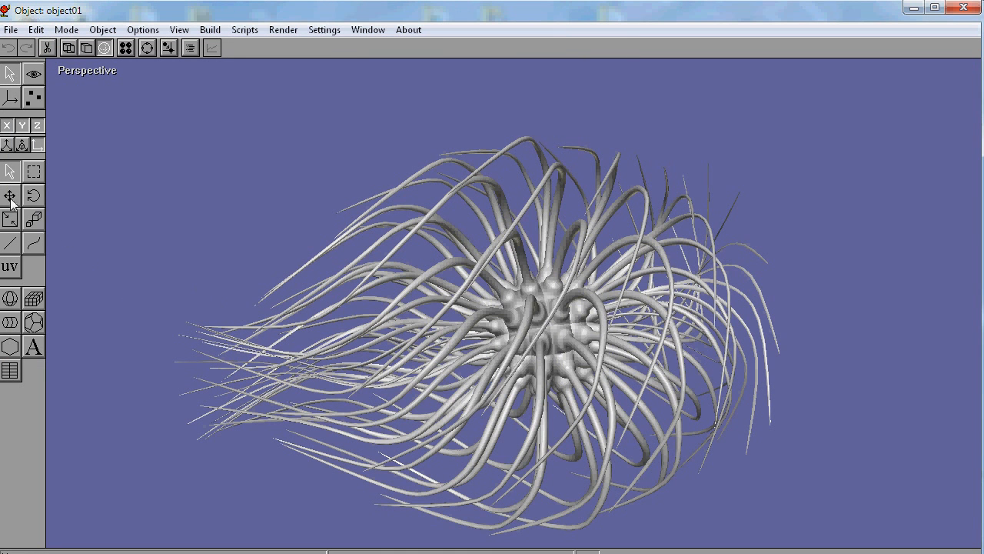
Select the many-tentacled object and rotate it slightly in the perspective view.
{"action": "left_click", "coordinate": [33, 195]}
{"action": "left_click", "coordinate": [10, 171]}
{"action": "left_click", "coordinate": [431, 284]}
{"action": "left_click", "coordinate": [33, 196]}
{"action": "mouse_move", "coordinate": [462, 299]}
{"action": "left_mouse_down"}
{"action": "mouse_move", "coordinate": [516, 333]}
{"action": "mouse_move", "coordinate": [669, 307]}
{"action": "mouse_move", "coordinate": [612, 284]}
{"action": "mouse_move", "coordinate": [481, 300]}
{"action": "mouse_move", "coordinate": [378, 232]}
{"action": "mouse_move", "coordinate": [348, 305]}
{"action": "mouse_move", "coordinate": [442, 334]}
{"action": "mouse_move", "coordinate": [459, 399]}
{"action": "mouse_move", "coordinate": [396, 375]}
{"action": "mouse_move", "coordinate": [351, 290]}
{"action": "mouse_move", "coordinate": [398, 303]}
{"action": "mouse_move", "coordinate": [485, 298]}
{"action": "mouse_move", "coordinate": [501, 274]}
{"action": "mouse_move", "coordinate": [476, 311]}
{"action": "left_mouse_up"}
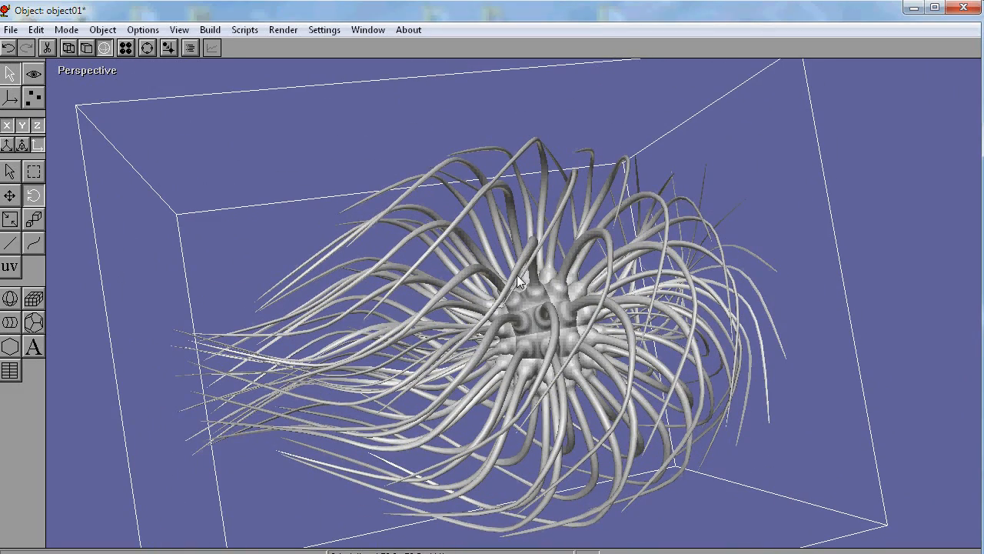
Rotate the many-tentacled object further to examine its curved tentacles and central body from other angles.
{"action": "left_click_drag", "start_coordinate": [579, 281], "coordinate": [247, 264]}
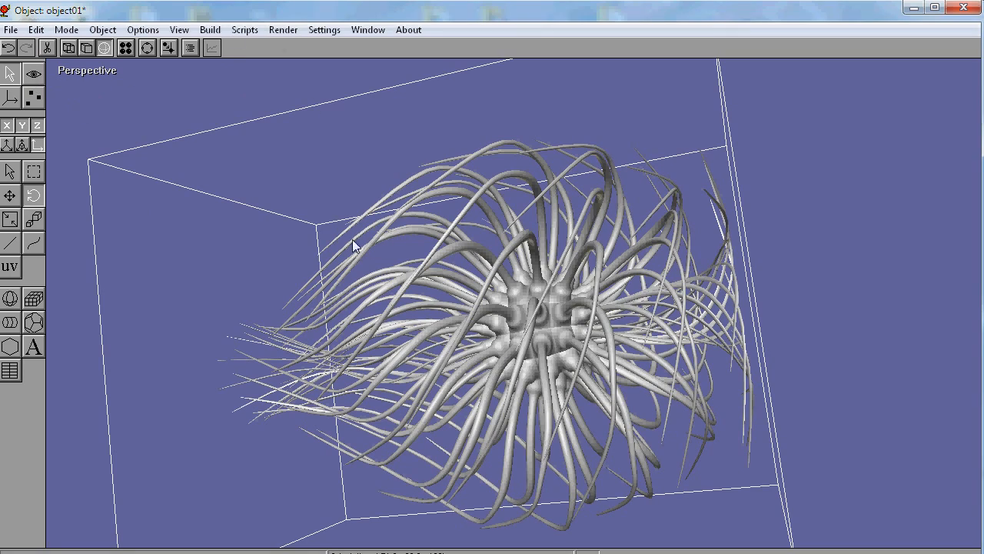
{"action": "left_click_drag", "start_coordinate": [321, 266], "coordinate": [178, 197]}
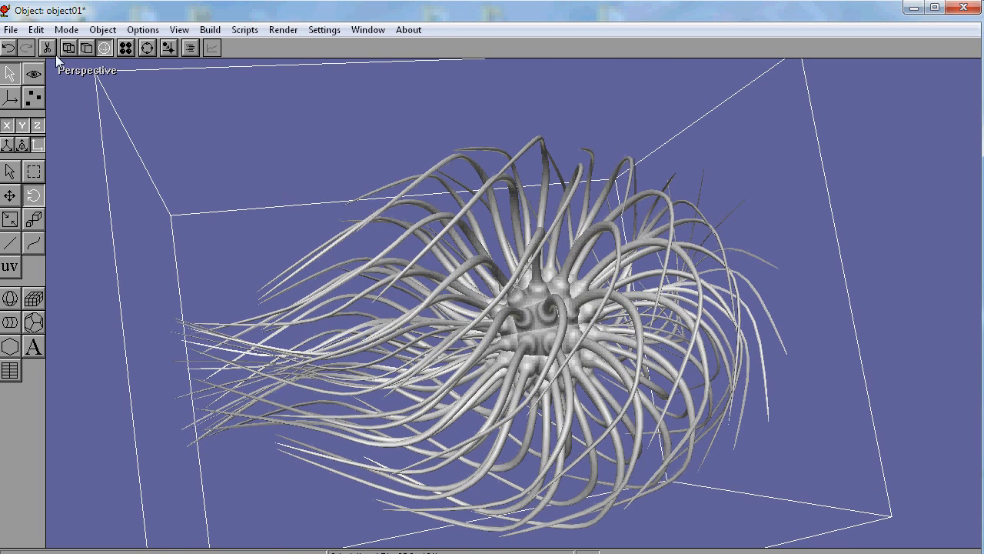
Start a new empty project and display the front, top, left and perspective views together.
{"action": "left_click", "coordinate": [11, 29]}
{"action": "left_click", "coordinate": [32, 46]}
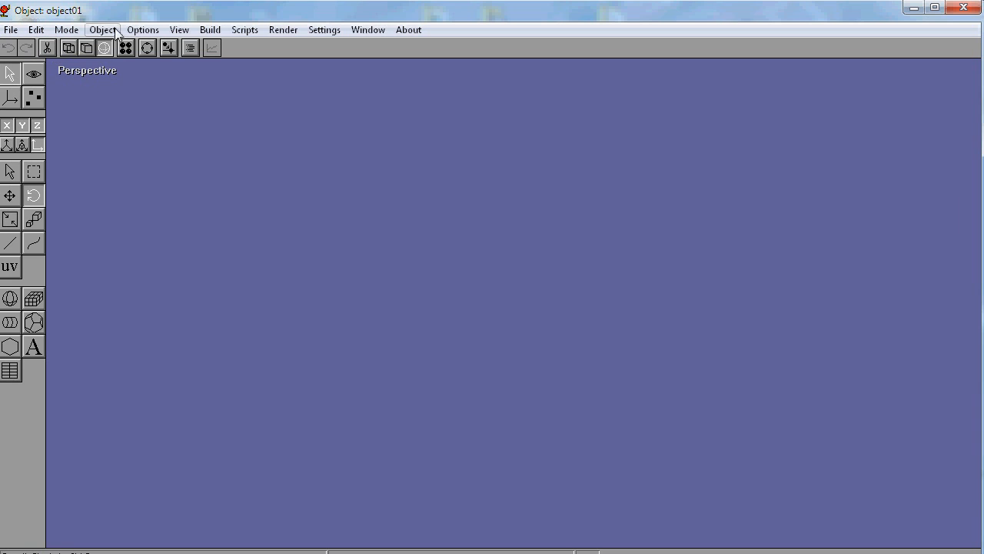
{"action": "left_click", "coordinate": [180, 29]}
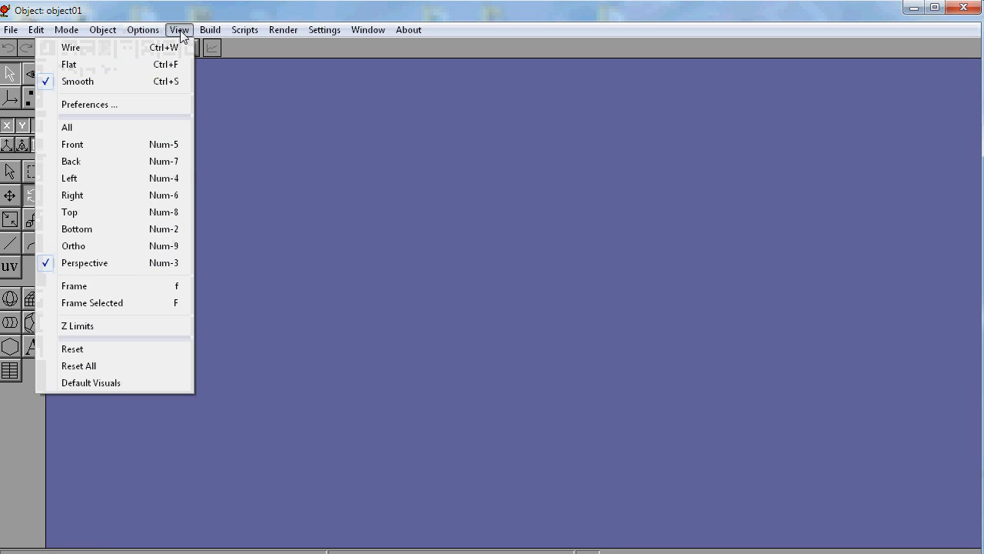
{"action": "left_click", "coordinate": [94, 136]}
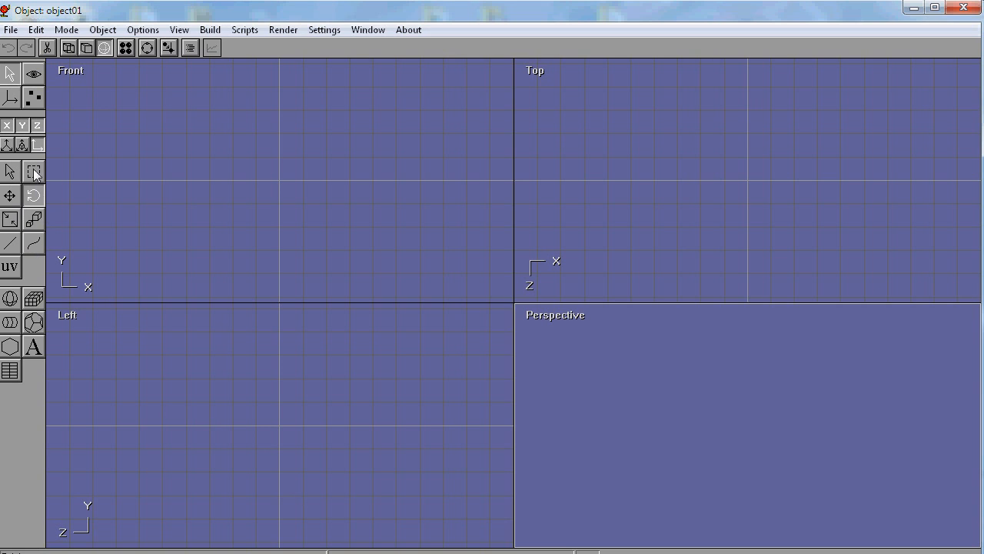
{"action": "left_click", "coordinate": [70, 29]}
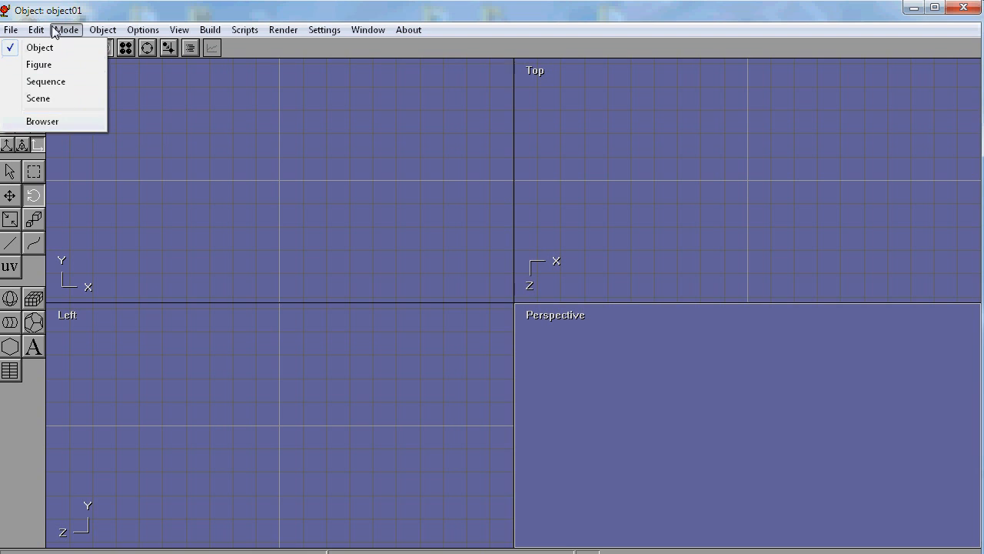
{"action": "left_click", "coordinate": [106, 16]}
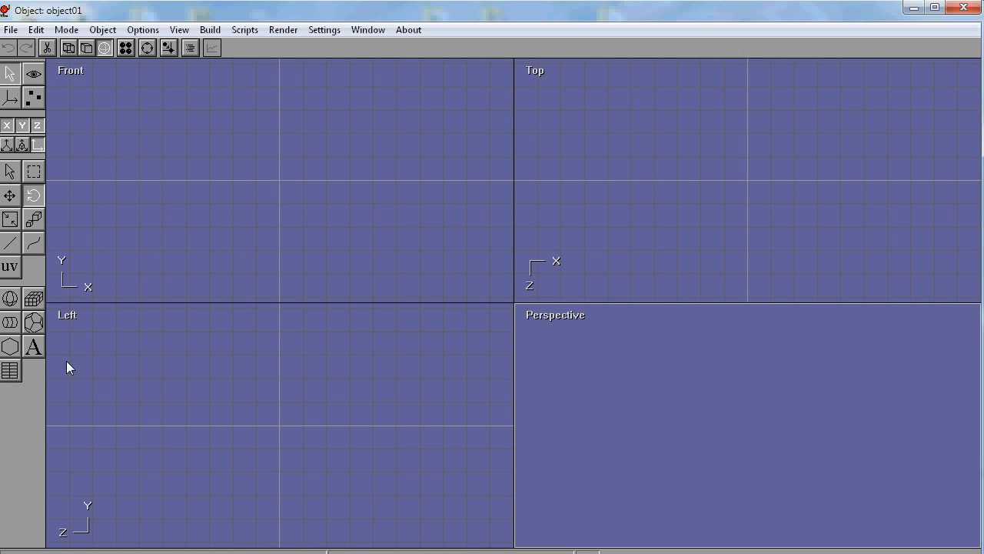
{"action": "left_click", "coordinate": [33, 324]}
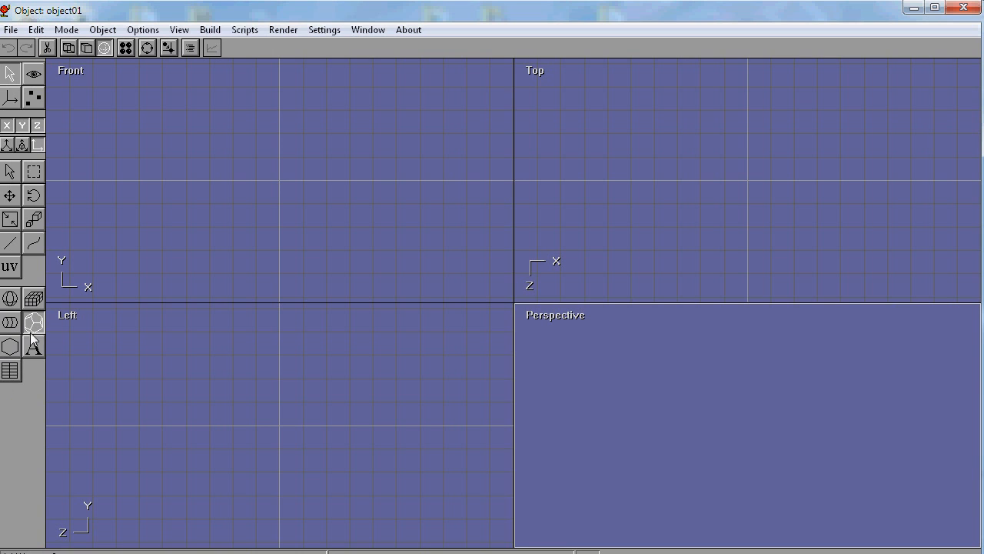
Draw a sphere about 72 in diameter near the centre of the front view and show that view with flat shading.
{"action": "left_click", "coordinate": [212, 31]}
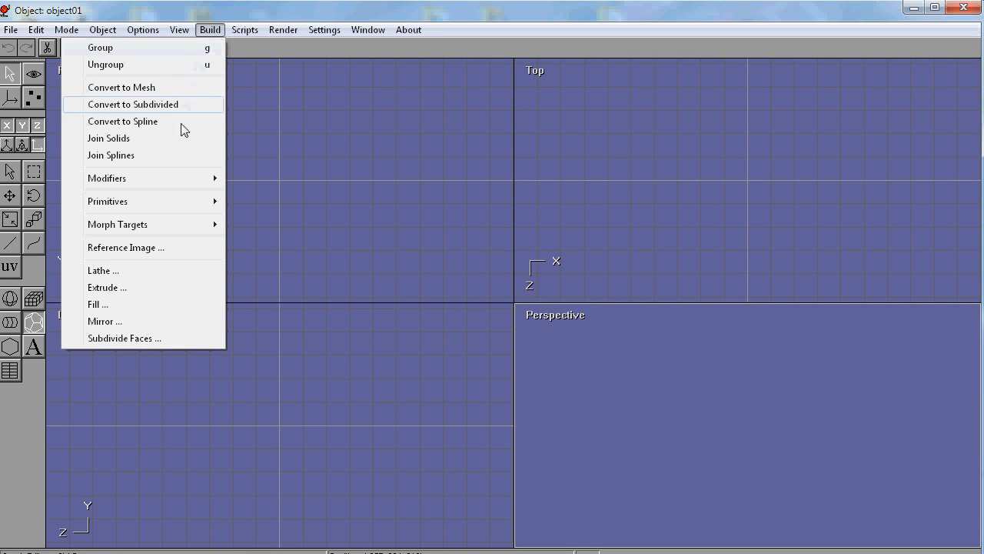
{"action": "mouse_move", "coordinate": [159, 206]}
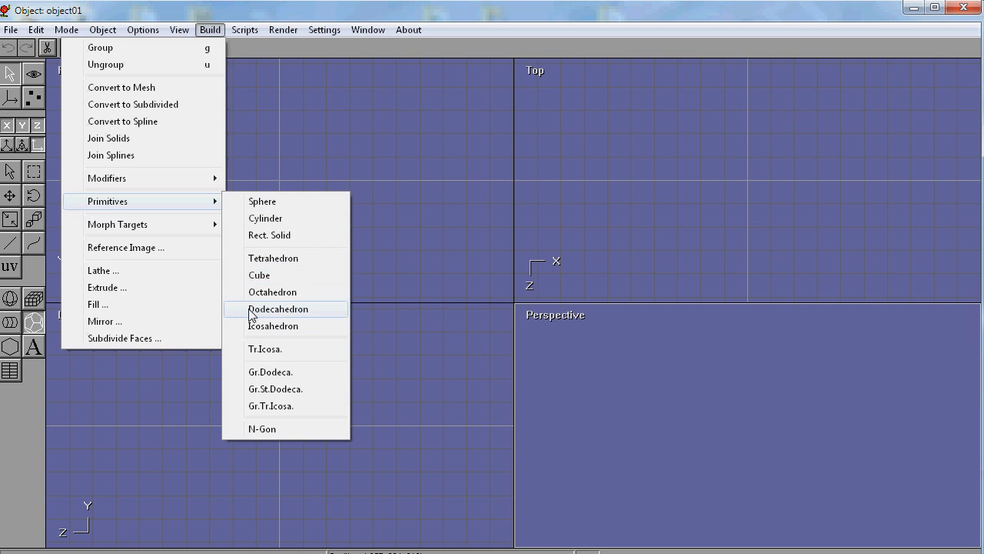
{"action": "left_click", "coordinate": [277, 203]}
{"action": "left_click_drag", "start_coordinate": [279, 196], "coordinate": [361, 213]}
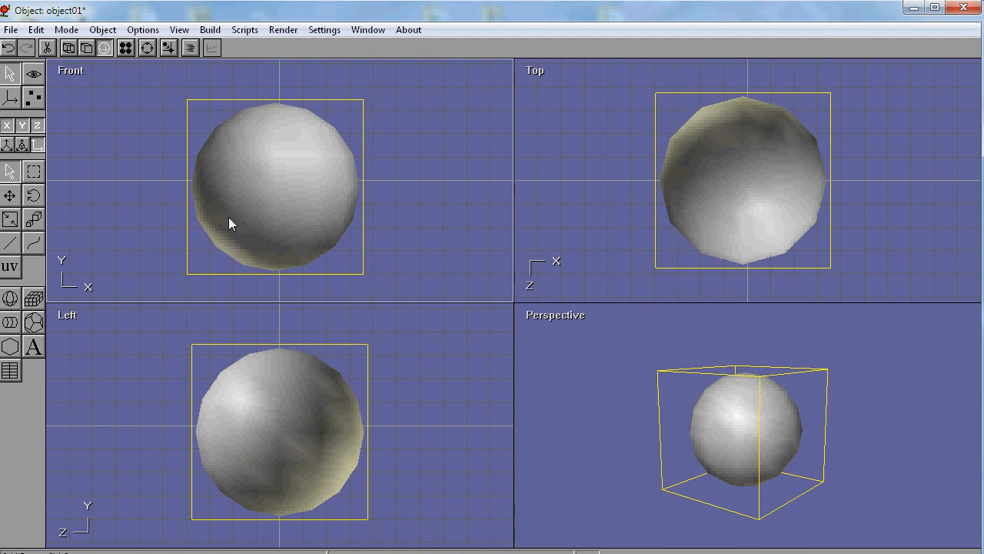
{"action": "left_click", "coordinate": [179, 29]}
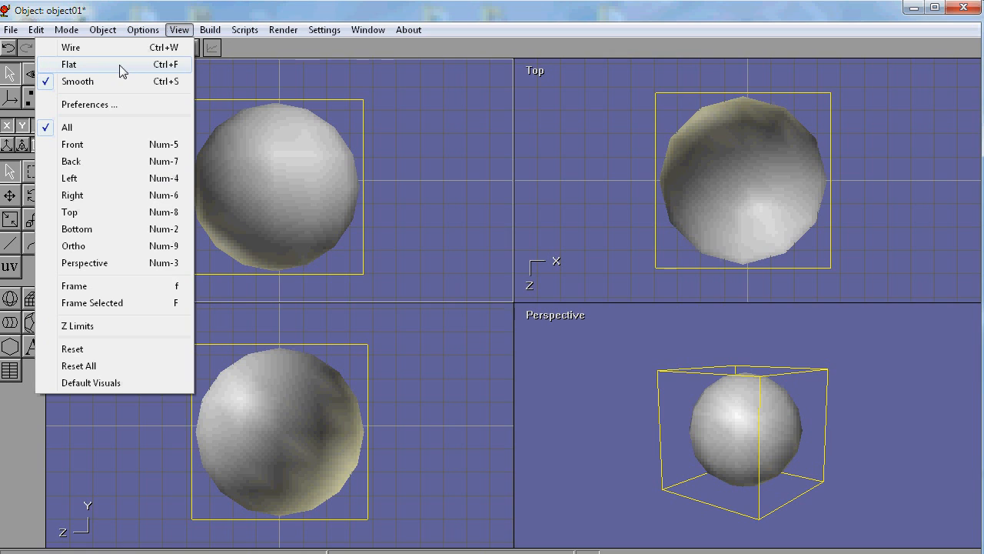
{"action": "left_click", "coordinate": [119, 65]}
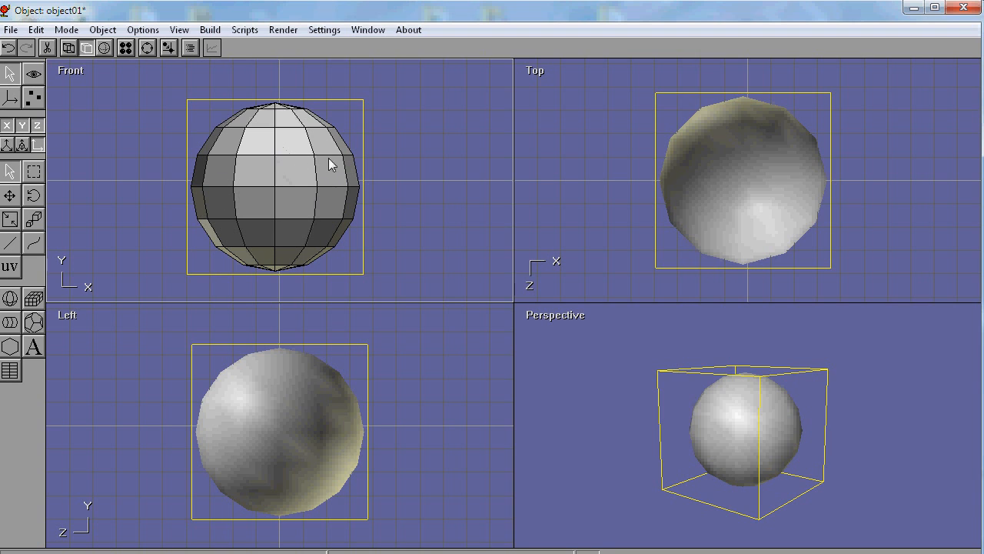
Set the sphere's longitude and latitude divisions to 6 each.
{"action": "double_click", "coordinate": [279, 158]}
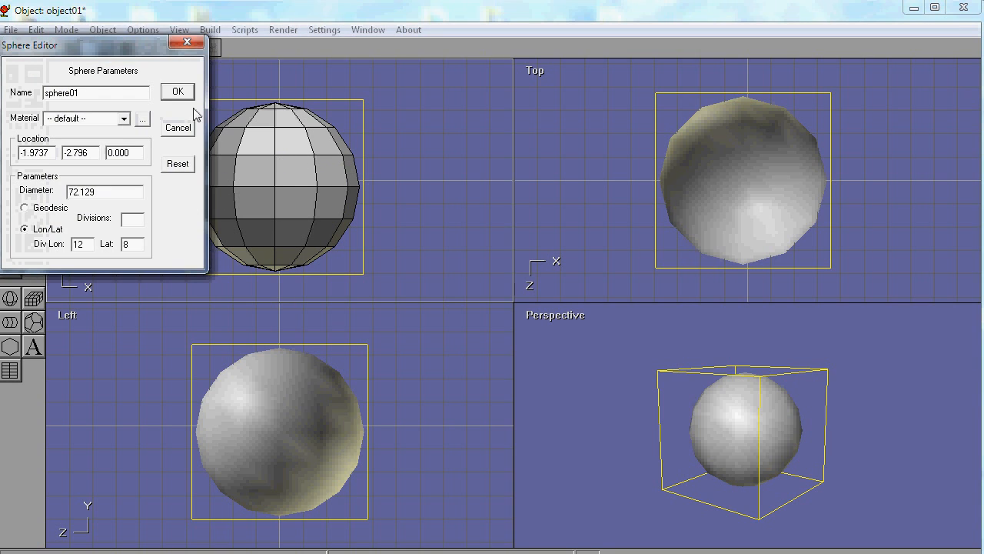
{"action": "left_click_drag", "start_coordinate": [115, 57], "coordinate": [197, 156]}
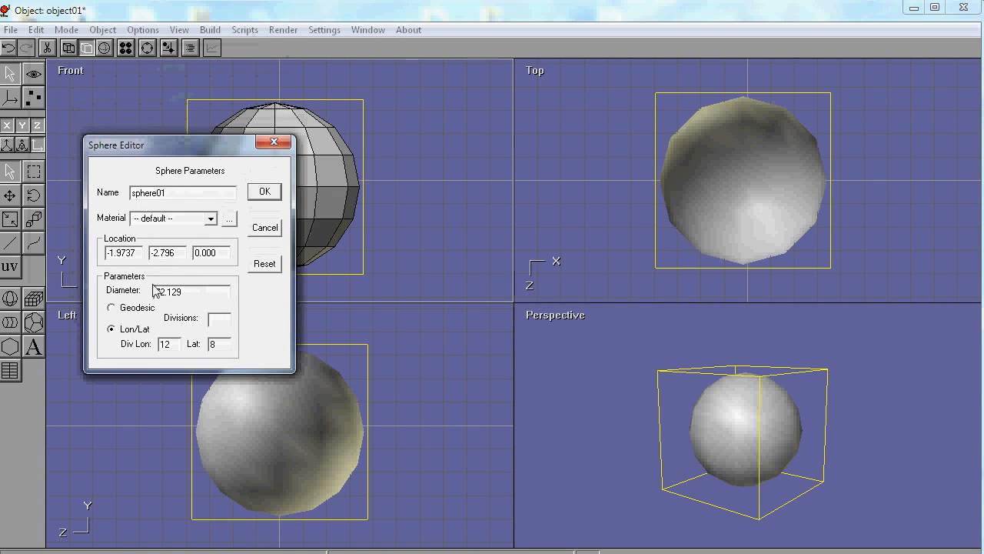
{"action": "double_click", "coordinate": [177, 344]}
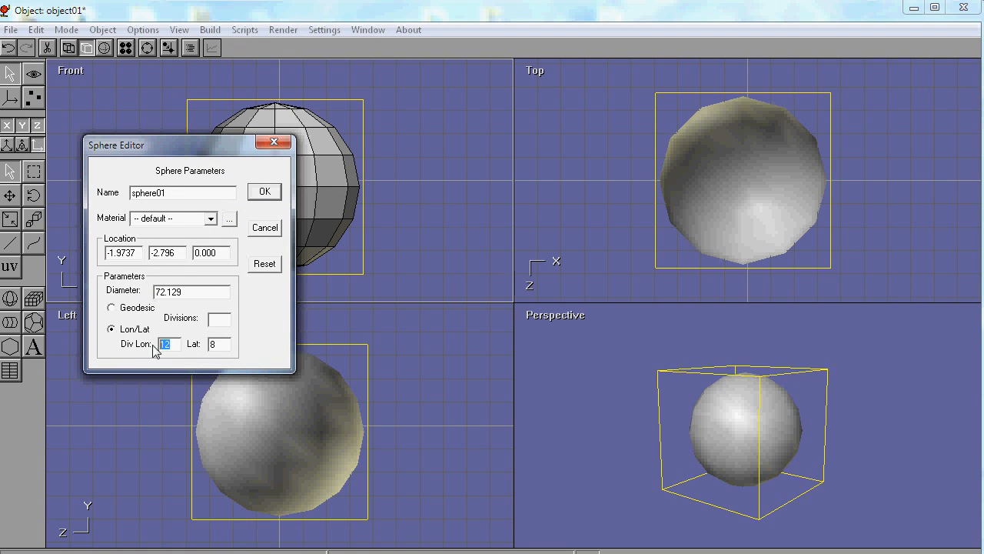
{"action": "left_click", "coordinate": [214, 346]}
{"action": "double_click", "coordinate": [176, 344]}
{"action": "type", "text": "6"}
{"action": "left_click", "coordinate": [265, 192]}
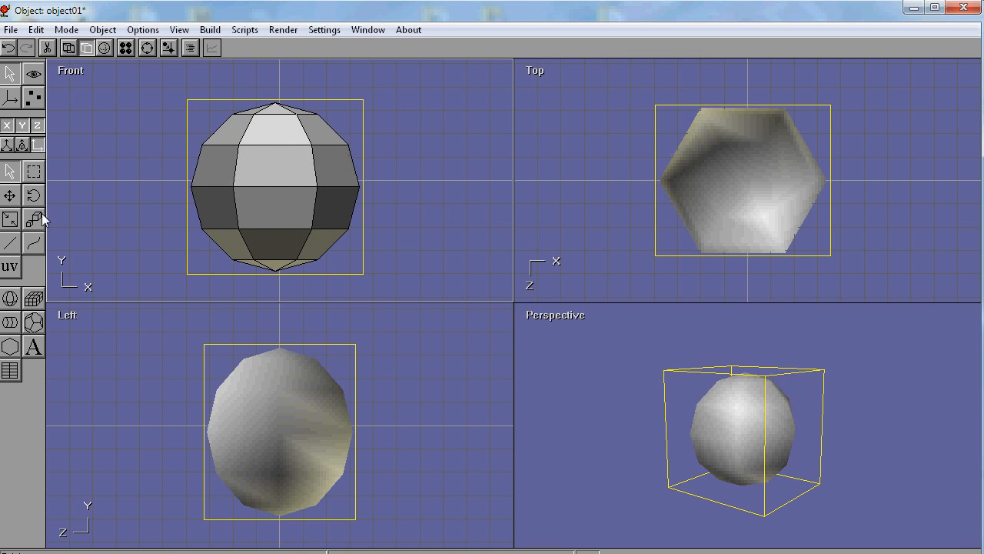
Rotate the sphere in the front view to an orientation of about -13.9, -9.9, -7.3.
{"action": "left_click", "coordinate": [34, 195]}
{"action": "left_click_drag", "start_coordinate": [328, 156], "coordinate": [359, 177]}
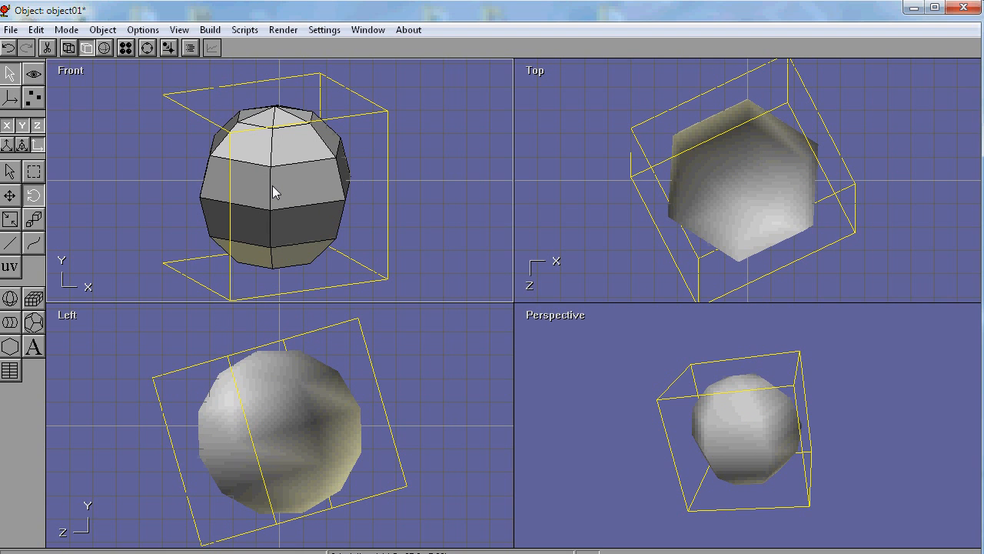
{"action": "left_click_drag", "start_coordinate": [282, 160], "coordinate": [282, 209]}
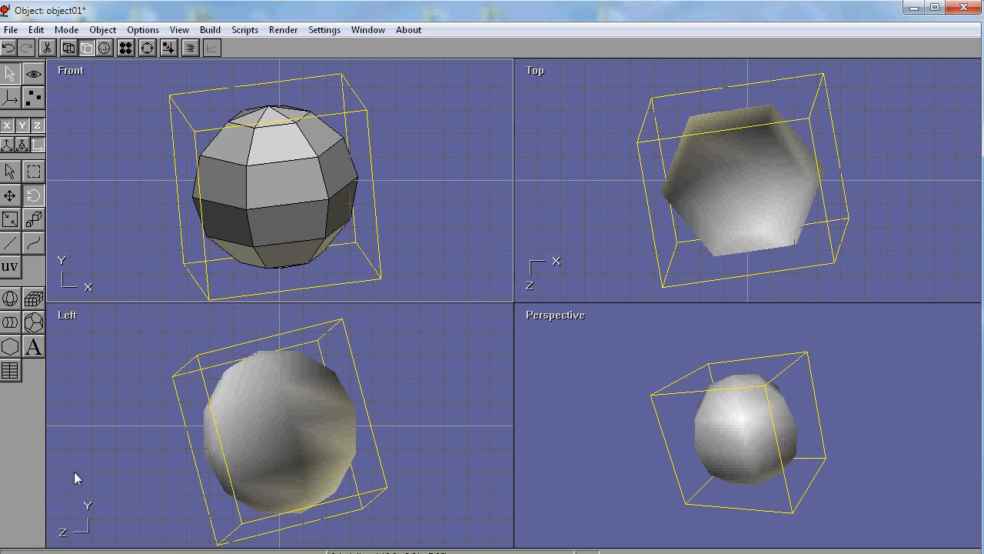
{"action": "left_click_drag", "start_coordinate": [69, 553], "coordinate": [68, 549]}
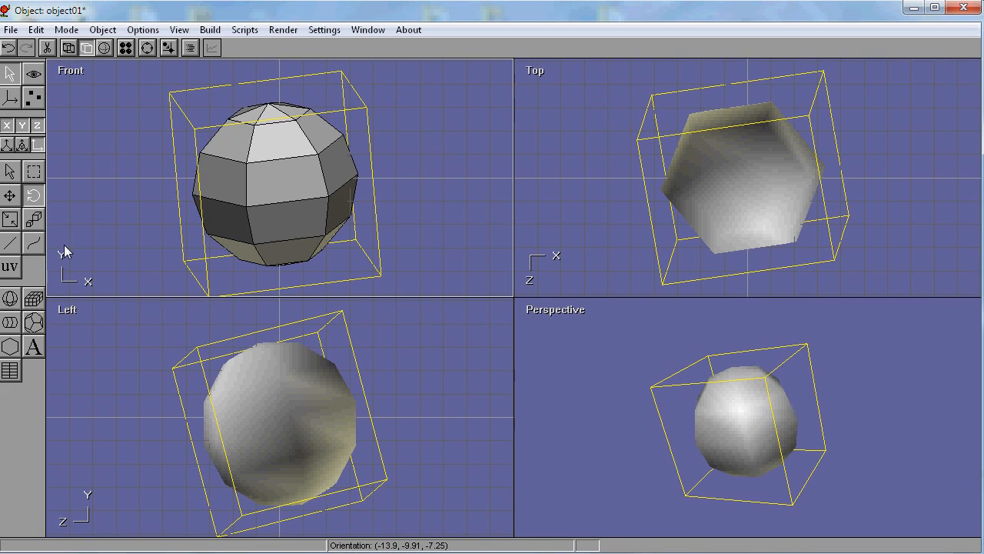
{"action": "left_click", "coordinate": [33, 97]}
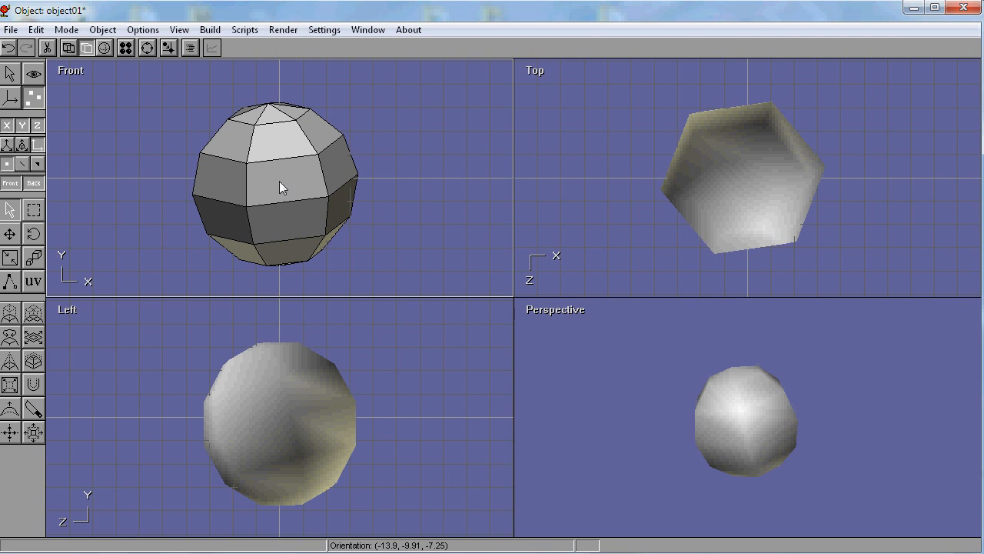
{"action": "left_click", "coordinate": [9, 234]}
{"action": "left_click", "coordinate": [12, 78]}
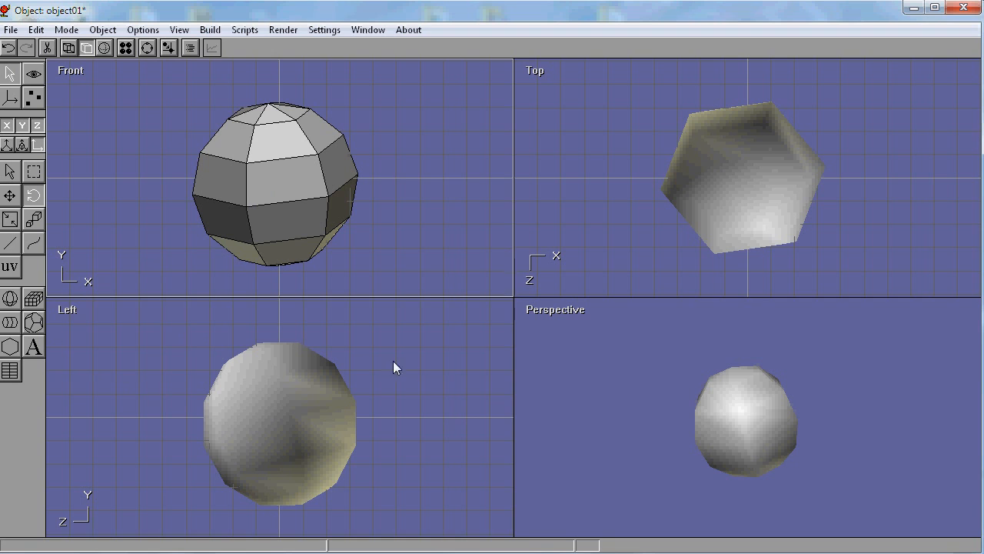
Select the sphere and move it slightly in the front view to about (-3.95, -1.48, 0).
{"action": "left_click", "coordinate": [289, 383]}
{"action": "left_click", "coordinate": [275, 143]}
{"action": "left_click", "coordinate": [256, 159]}
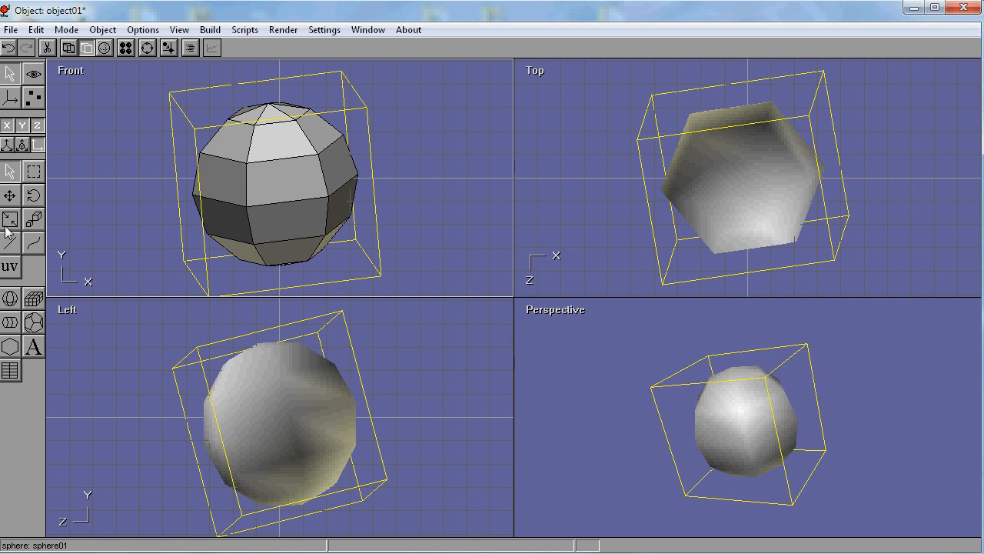
{"action": "left_click", "coordinate": [10, 196]}
{"action": "left_click_drag", "start_coordinate": [316, 192], "coordinate": [298, 163]}
{"action": "double_click", "coordinate": [298, 163]}
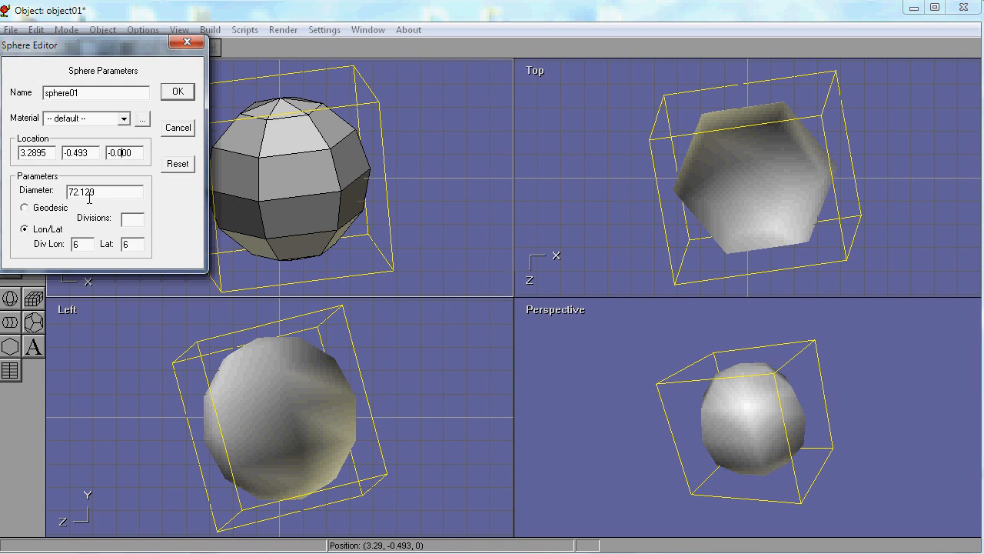
{"action": "left_click", "coordinate": [180, 129]}
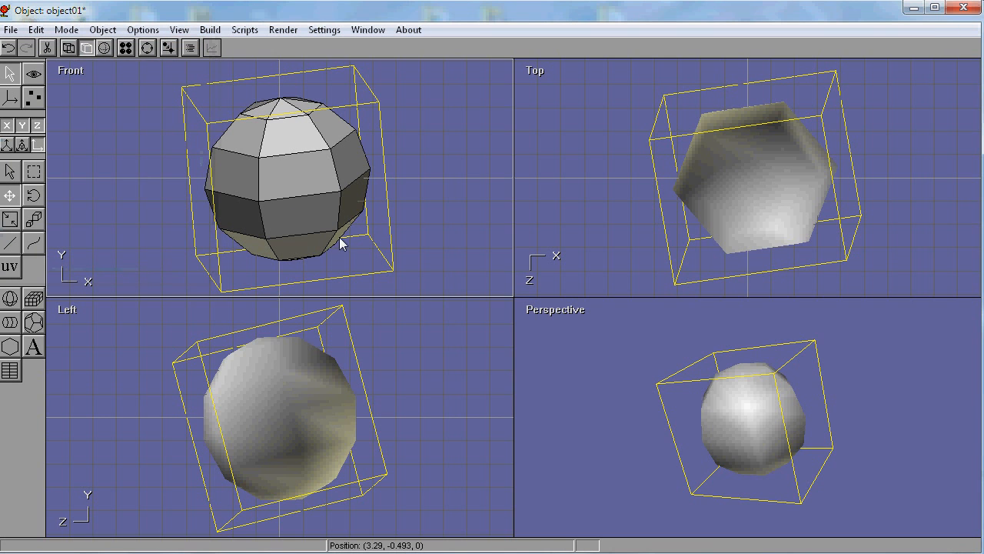
{"action": "left_click_drag", "start_coordinate": [316, 175], "coordinate": [287, 172]}
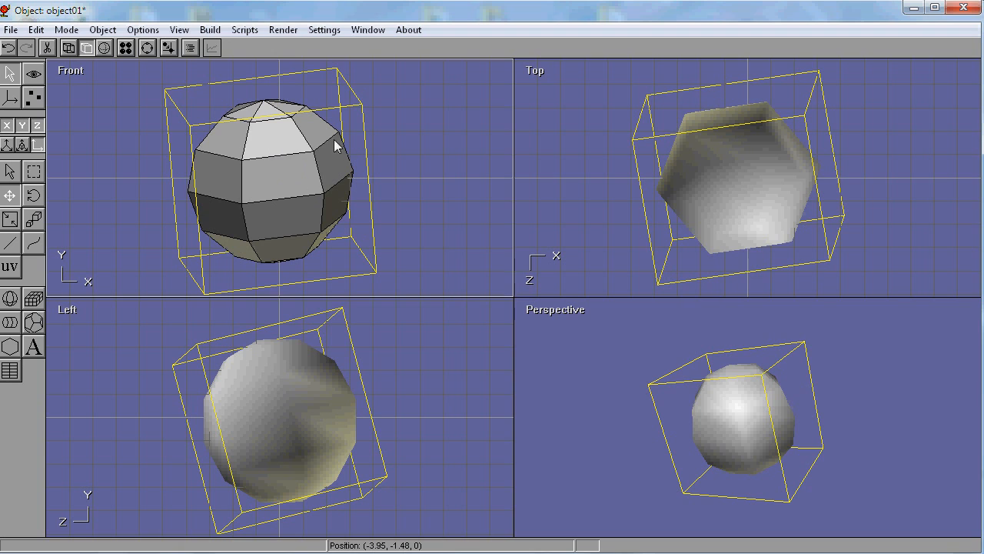
Add more primitives around the sphere: a cube in the front view, a dodecahedron in the left view and a long cylinder in the perspective view.
{"action": "left_click", "coordinate": [34, 302]}
{"action": "left_click_drag", "start_coordinate": [362, 88], "coordinate": [453, 182]}
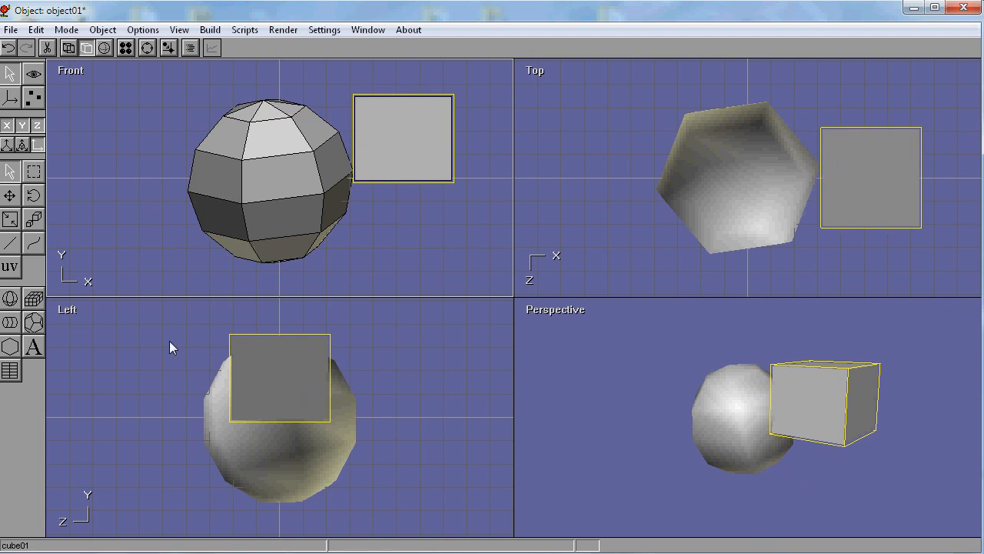
{"action": "left_click", "coordinate": [34, 322]}
{"action": "left_click_drag", "start_coordinate": [425, 394], "coordinate": [464, 356]}
{"action": "left_click", "coordinate": [10, 322]}
{"action": "left_click_drag", "start_coordinate": [608, 366], "coordinate": [666, 489]}
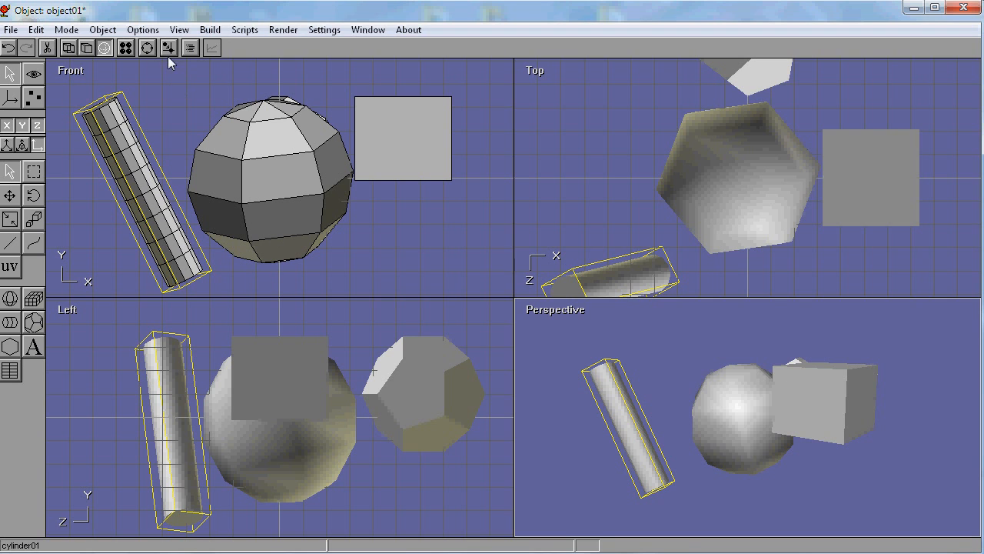
{"action": "left_click", "coordinate": [210, 32]}
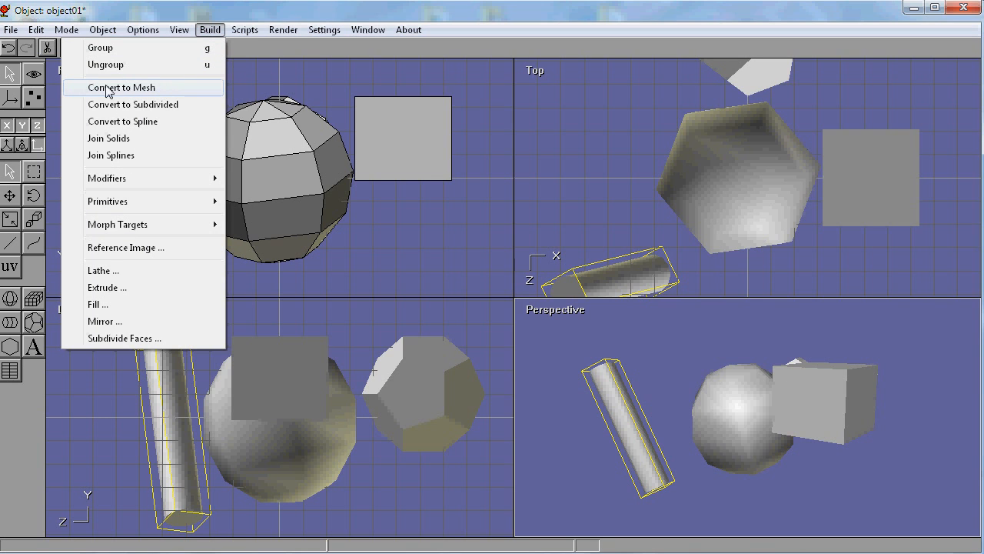
{"action": "left_click", "coordinate": [214, 32]}
{"action": "left_click", "coordinate": [211, 30]}
Delete the cube, the sphere and the cylinder, keeping only the dodecahedron.
{"action": "left_click", "coordinate": [431, 367]}
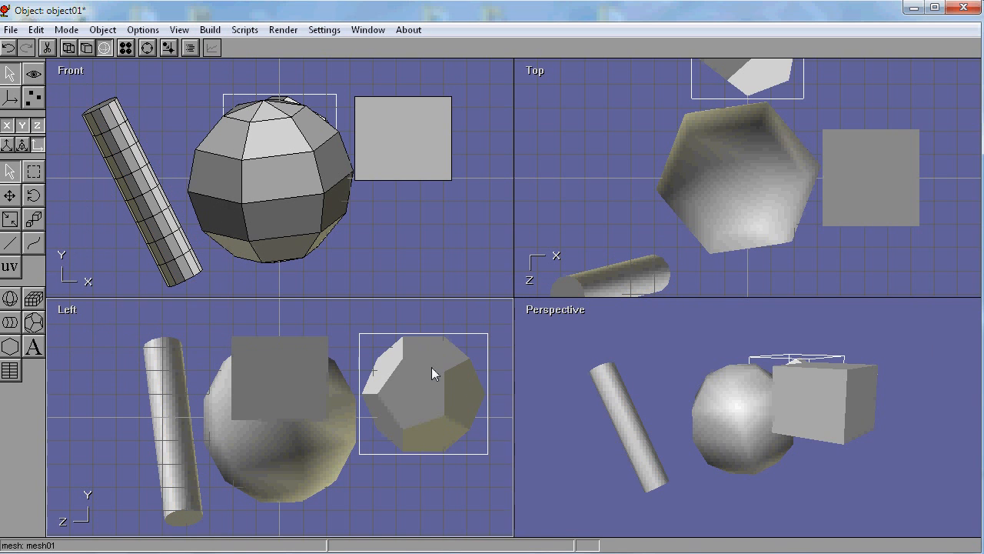
{"action": "left_click", "coordinate": [290, 378]}
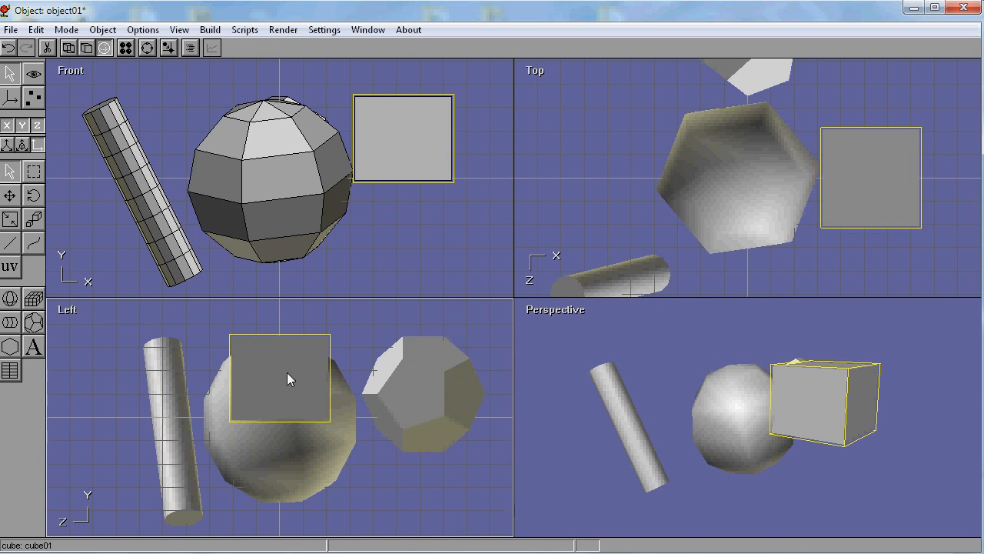
{"action": "key", "text": "Delete"}
{"action": "left_click", "coordinate": [229, 399]}
{"action": "key", "text": "Delete"}
{"action": "left_click", "coordinate": [168, 376]}
{"action": "key", "text": "Delete"}
Select the dodecahedron and move it in the left view close to the origin, at about (0, 3.45, -2.96).
{"action": "left_click", "coordinate": [426, 401]}
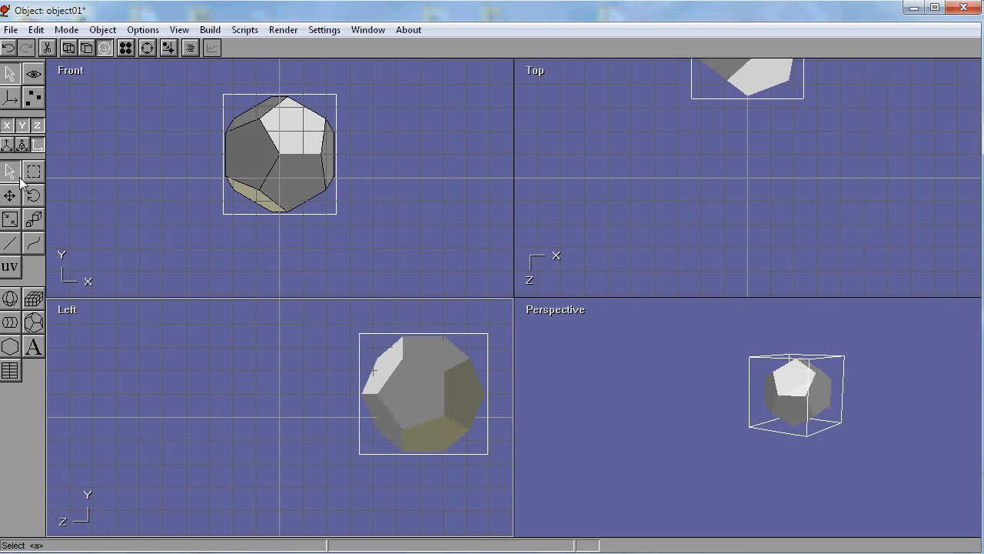
{"action": "left_click_drag", "start_coordinate": [408, 383], "coordinate": [276, 400]}
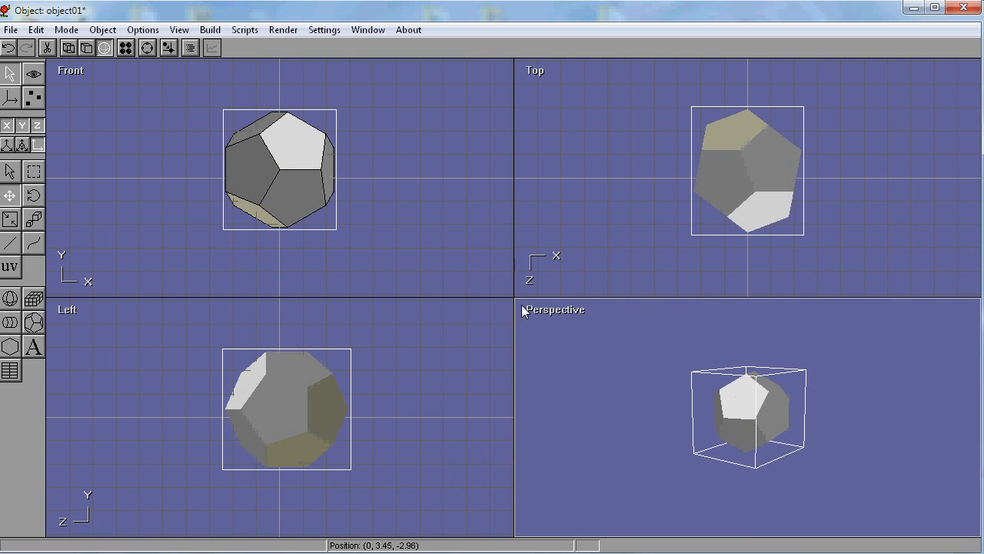
Show the perspective view alone and rotate the dodecahedron to an orientation of about -14.7, 24.8, 17.1.
{"action": "left_click", "coordinate": [553, 310]}
{"action": "left_click", "coordinate": [533, 322]}
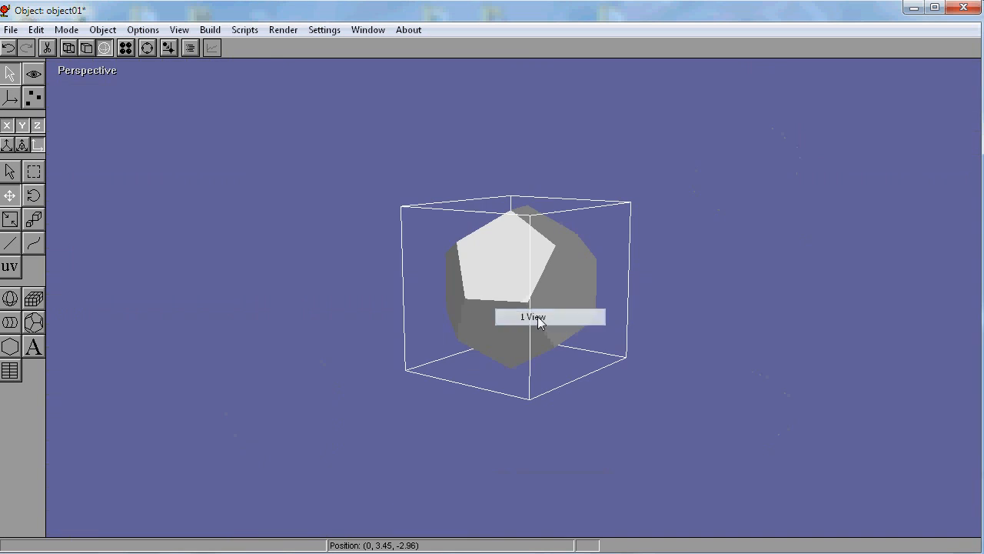
{"action": "left_click", "coordinate": [34, 196]}
{"action": "left_click_drag", "start_coordinate": [472, 341], "coordinate": [378, 301]}
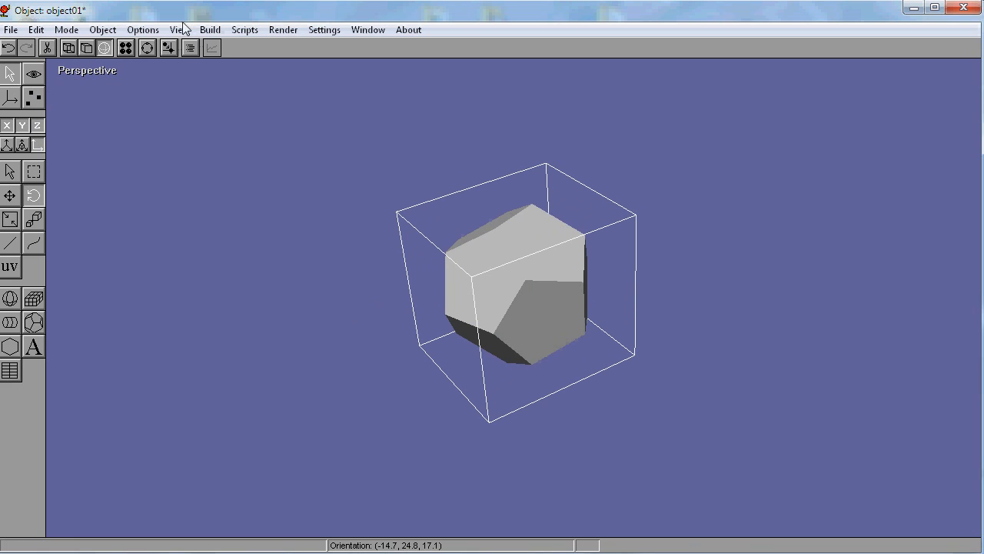
Rotate the dodecahedron to an orientation of about -8.7, 18.2, 10 and convert it to an editable mesh.
{"action": "left_click_drag", "start_coordinate": [521, 273], "coordinate": [525, 259]}
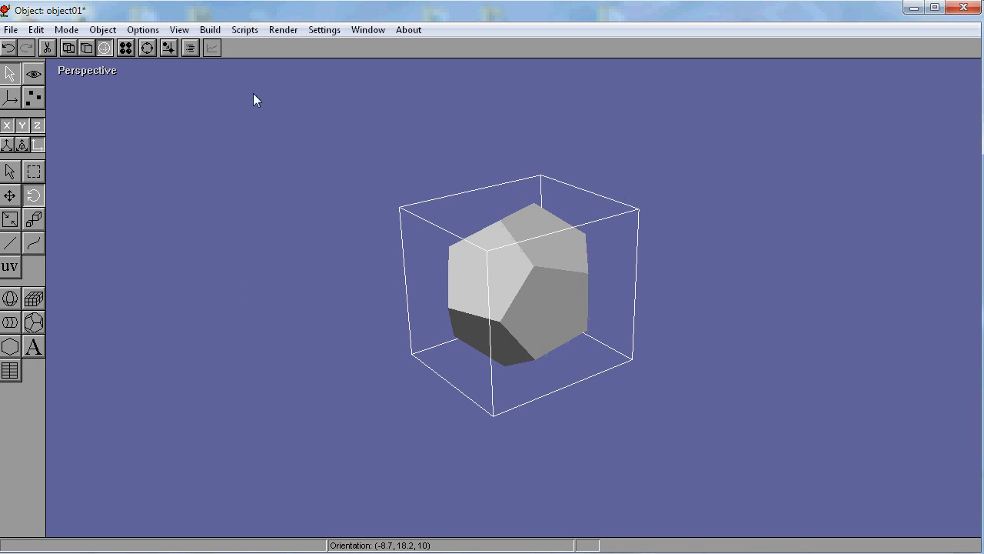
{"action": "left_click", "coordinate": [210, 29]}
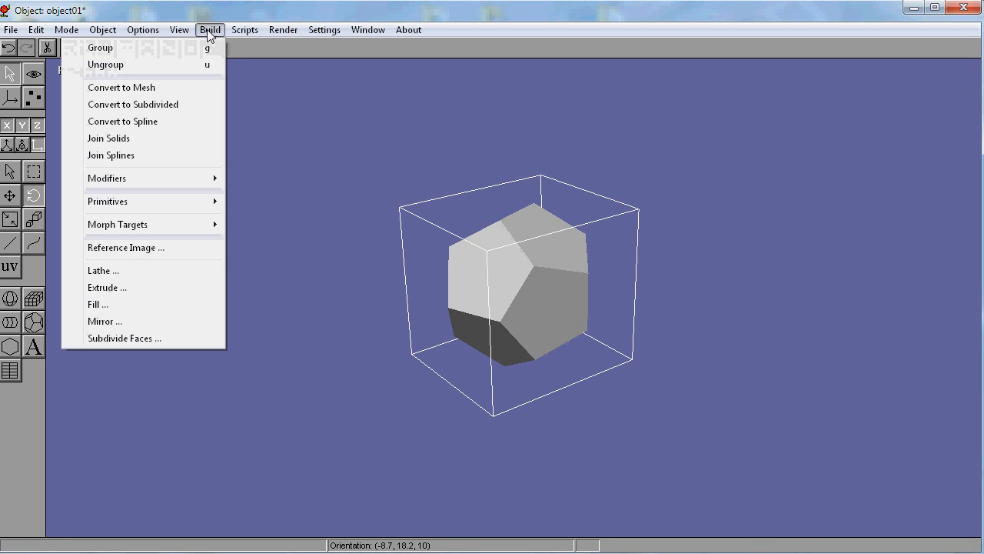
{"action": "left_click", "coordinate": [182, 93]}
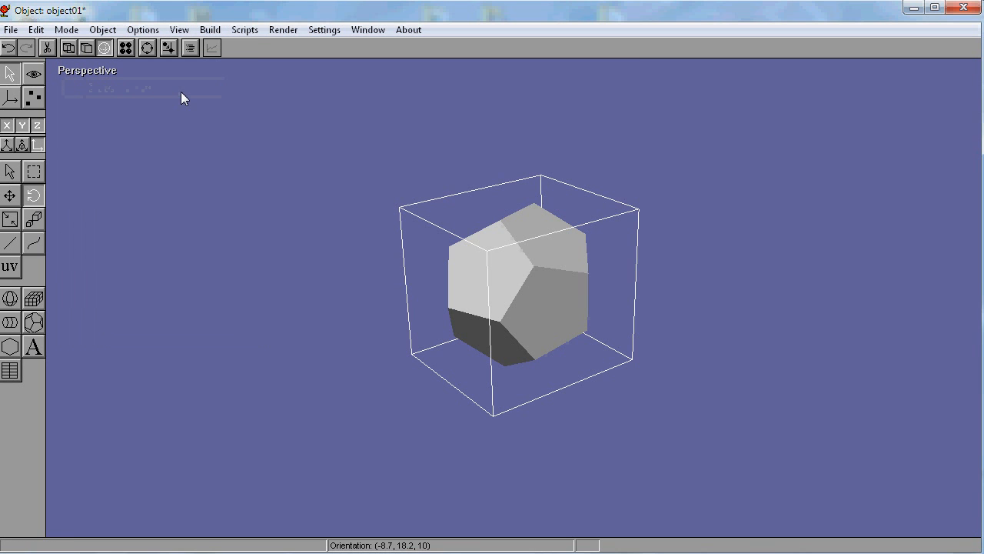
In point editing with face selection, select the two large front pentagon faces of the dodecahedron and extrude them outward into thick arms.
{"action": "left_click", "coordinate": [33, 99]}
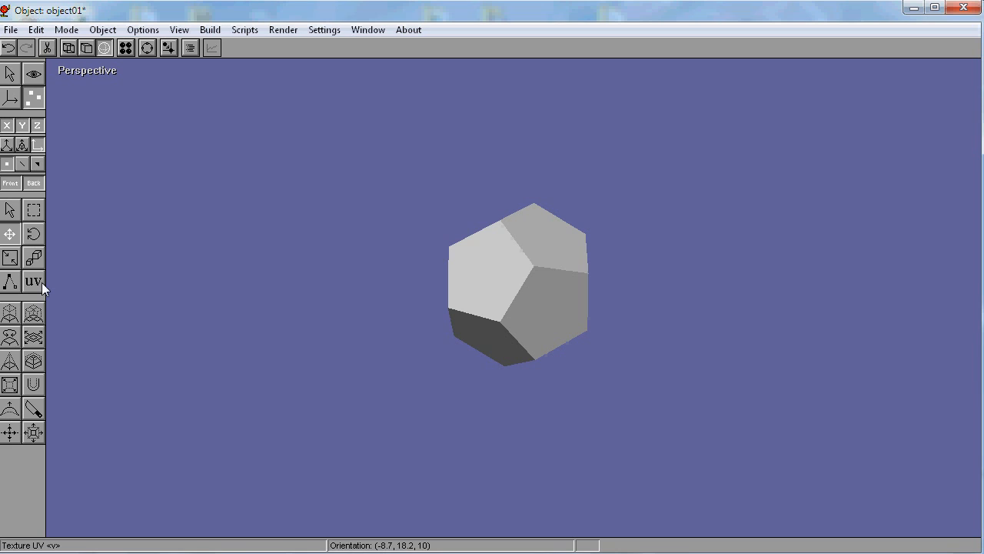
{"action": "left_click", "coordinate": [10, 209]}
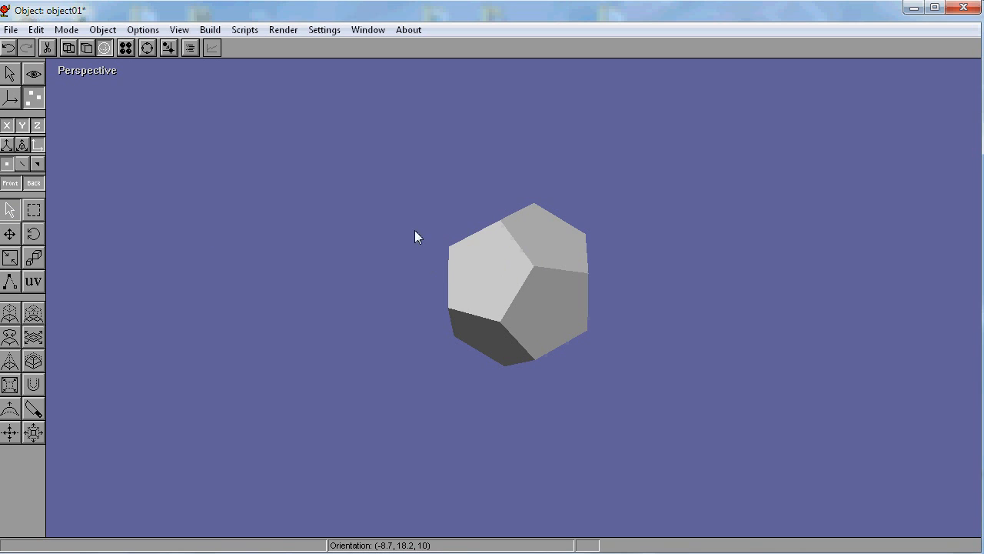
{"action": "left_click", "coordinate": [38, 163]}
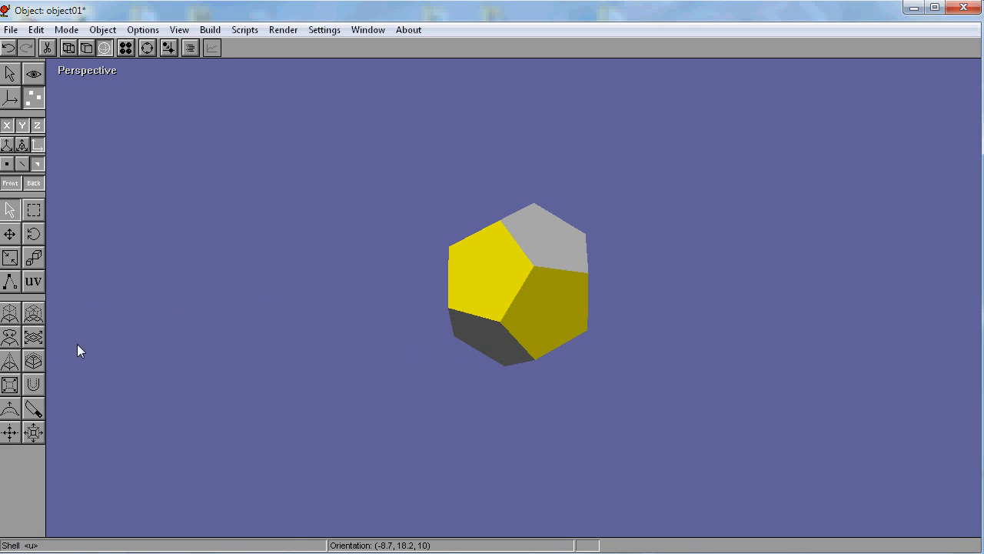
{"action": "left_click", "coordinate": [10, 315]}
{"action": "mouse_move", "coordinate": [558, 314]}
{"action": "left_mouse_down"}
{"action": "mouse_move", "coordinate": [666, 384]}
{"action": "mouse_move", "coordinate": [851, 438]}
{"action": "mouse_move", "coordinate": [736, 429]}
{"action": "mouse_move", "coordinate": [934, 435]}
{"action": "mouse_move", "coordinate": [738, 421]}
{"action": "mouse_move", "coordinate": [747, 424]}
{"action": "mouse_move", "coordinate": [708, 352]}
{"action": "left_mouse_up"}
{"action": "key", "text": "ctrl+z"}
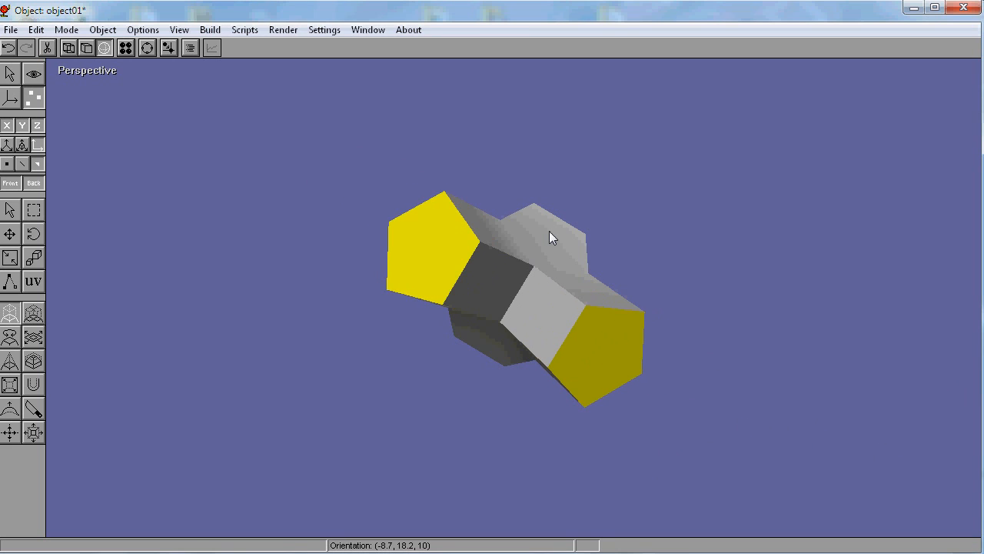
{"action": "left_click_drag", "start_coordinate": [547, 234], "coordinate": [497, 234]}
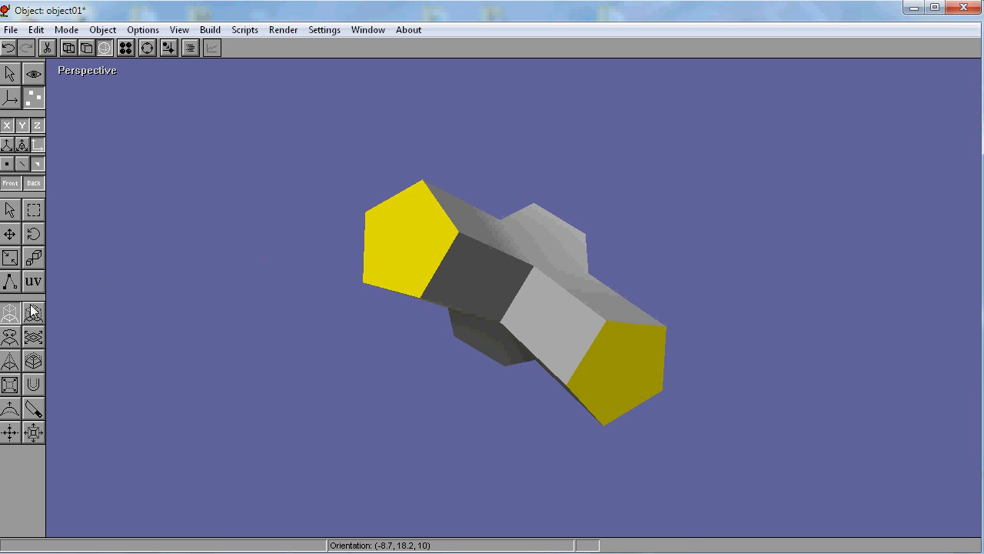
Add the upper and lower front faces to the selection, extrude all four faces a little and scale their ends down to small pentagons.
{"action": "left_click", "coordinate": [10, 209]}
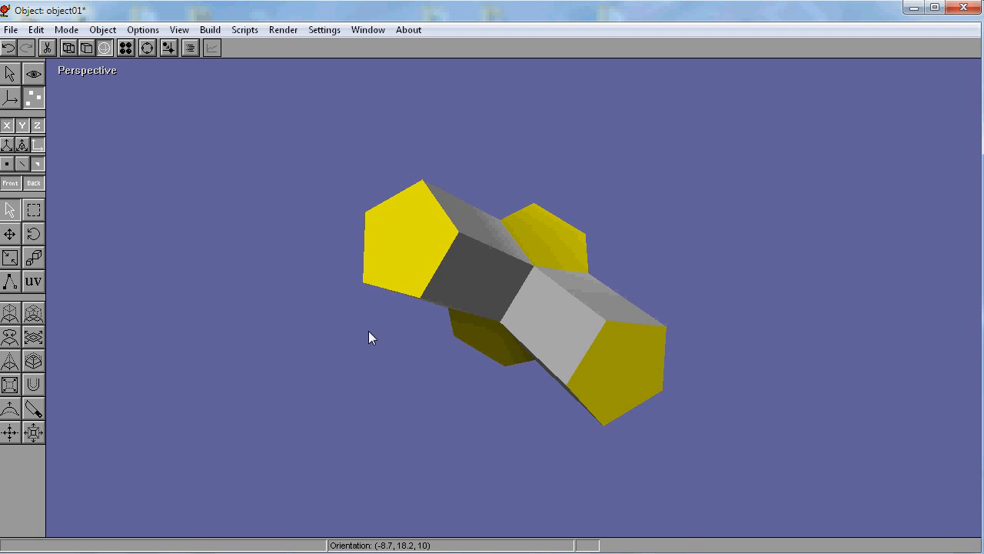
{"action": "left_click", "coordinate": [10, 315]}
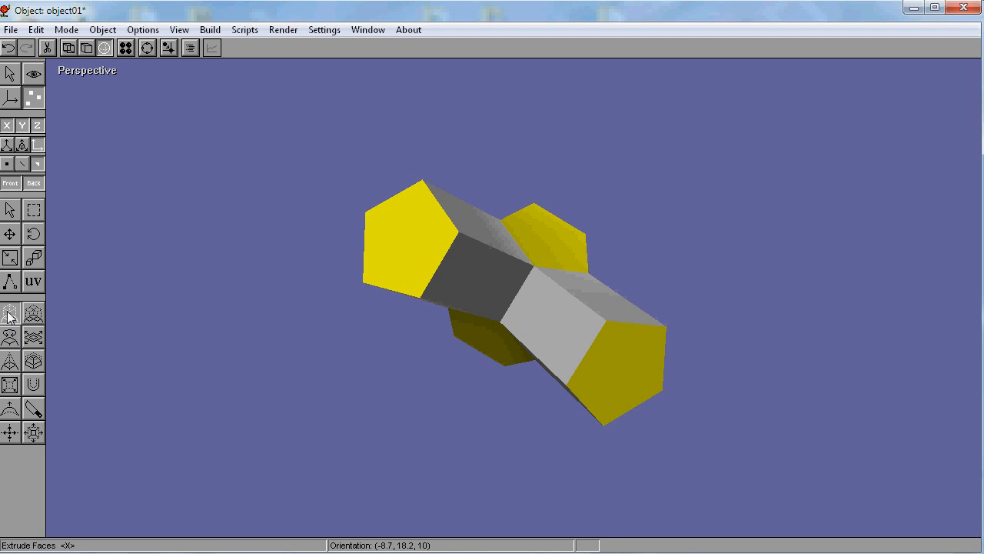
{"action": "mouse_move", "coordinate": [571, 235]}
{"action": "left_mouse_down"}
{"action": "mouse_move", "coordinate": [649, 183]}
{"action": "mouse_move", "coordinate": [572, 227]}
{"action": "left_mouse_up"}
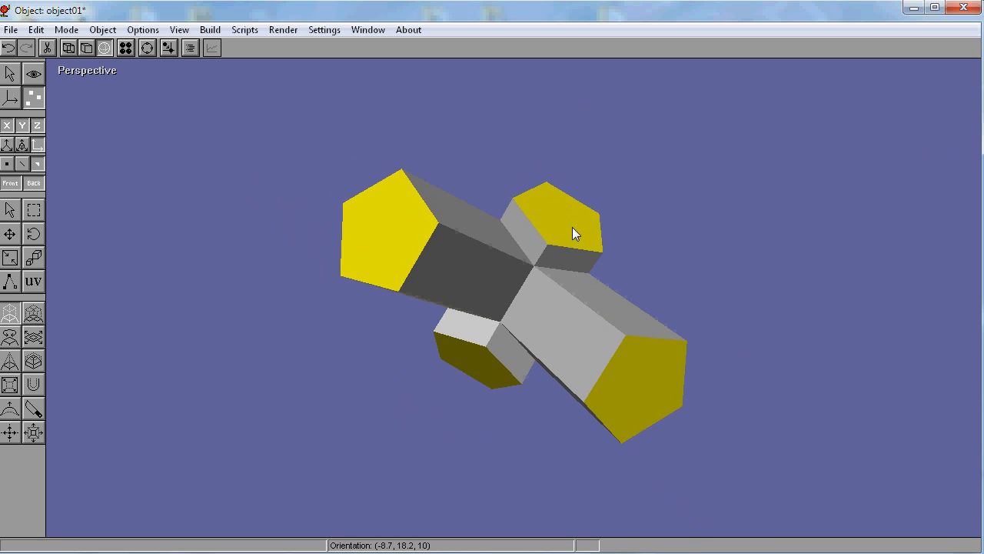
{"action": "left_click", "coordinate": [33, 337]}
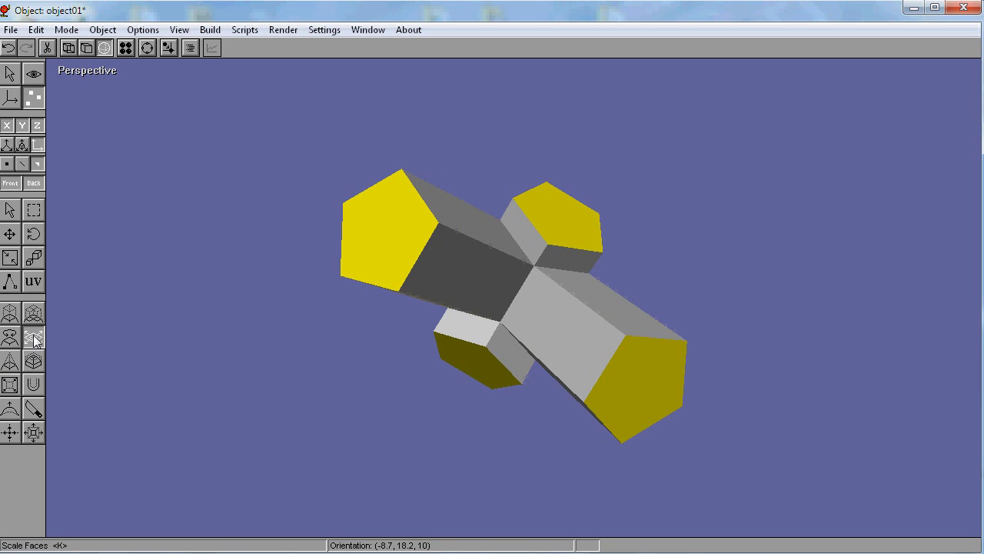
{"action": "left_click_drag", "start_coordinate": [585, 222], "coordinate": [519, 247]}
Extrude the four small end faces into thin limbs, scale the ends down slightly and extrude them a bit further.
{"action": "left_click", "coordinate": [10, 312]}
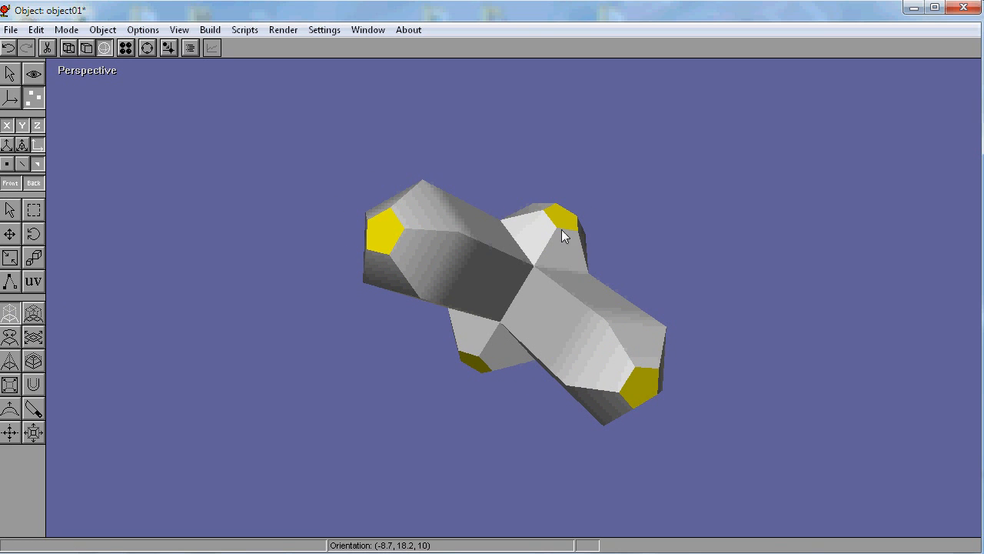
{"action": "left_click_drag", "start_coordinate": [570, 227], "coordinate": [626, 189]}
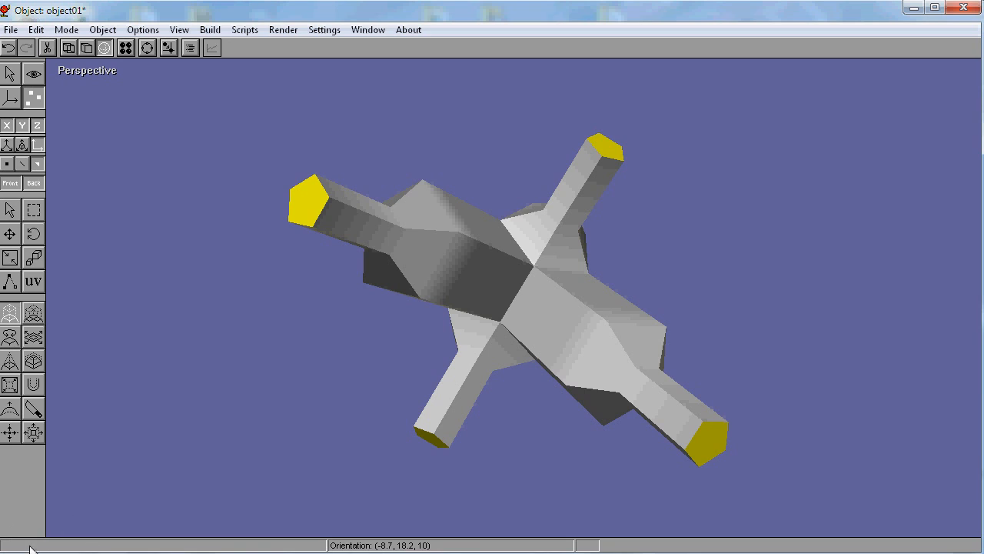
{"action": "left_click", "coordinate": [33, 339]}
{"action": "left_click_drag", "start_coordinate": [308, 215], "coordinate": [292, 226]}
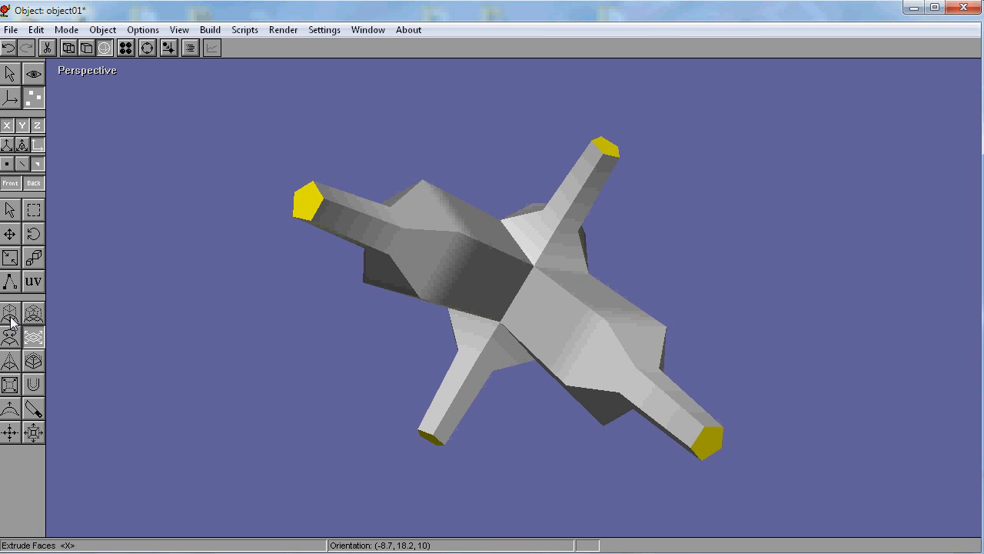
{"action": "key", "text": "x"}
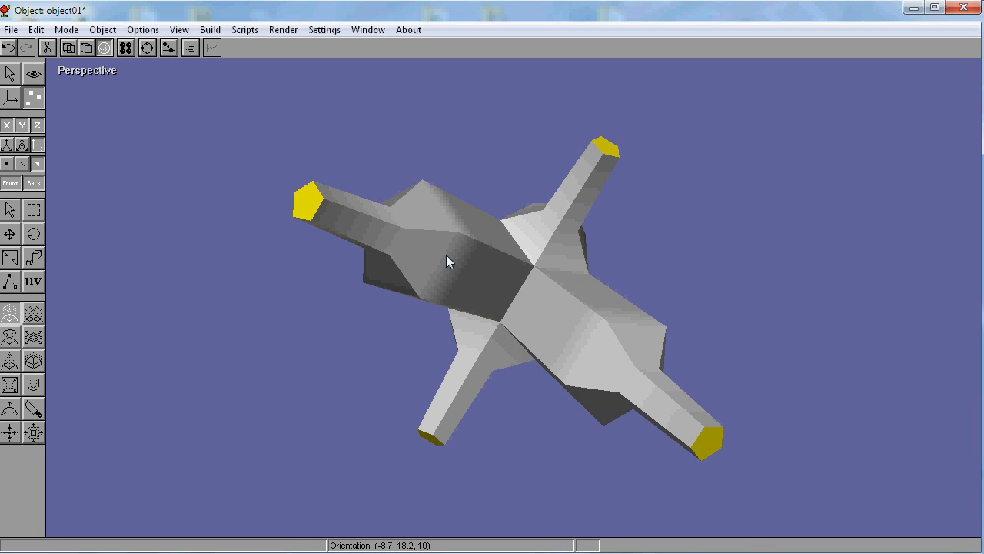
{"action": "left_click_drag", "start_coordinate": [306, 208], "coordinate": [338, 211]}
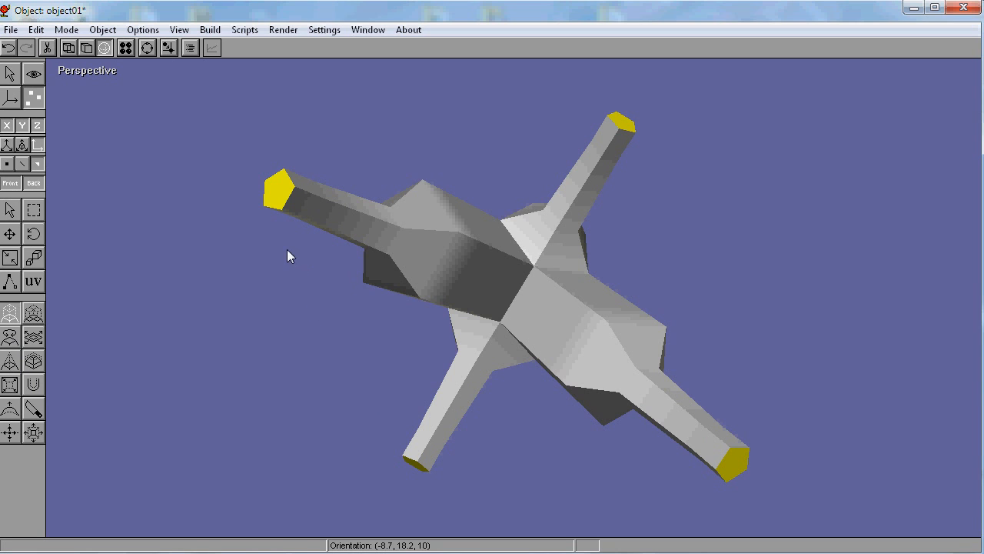
Bend the four limbs by rotating and extruding their end faces in further segments, then scale the tips down.
{"action": "key", "text": "shift+r"}
{"action": "left_click_drag", "start_coordinate": [294, 189], "coordinate": [362, 227]}
{"action": "key", "text": "shift+e"}
{"action": "left_click_drag", "start_coordinate": [266, 181], "coordinate": [262, 202]}
{"action": "key", "text": "shift+e"}
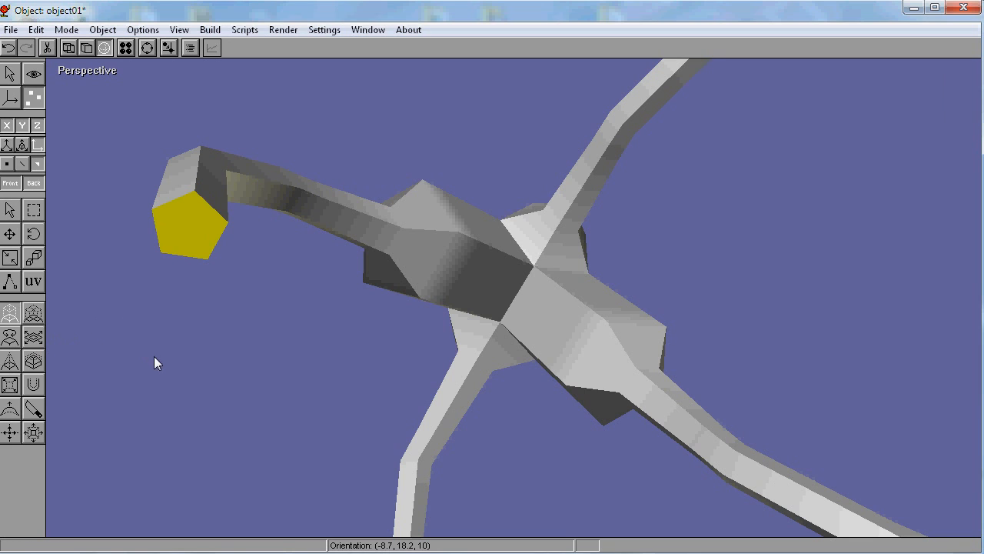
{"action": "key", "text": "k"}
{"action": "left_click_drag", "start_coordinate": [201, 225], "coordinate": [134, 242]}
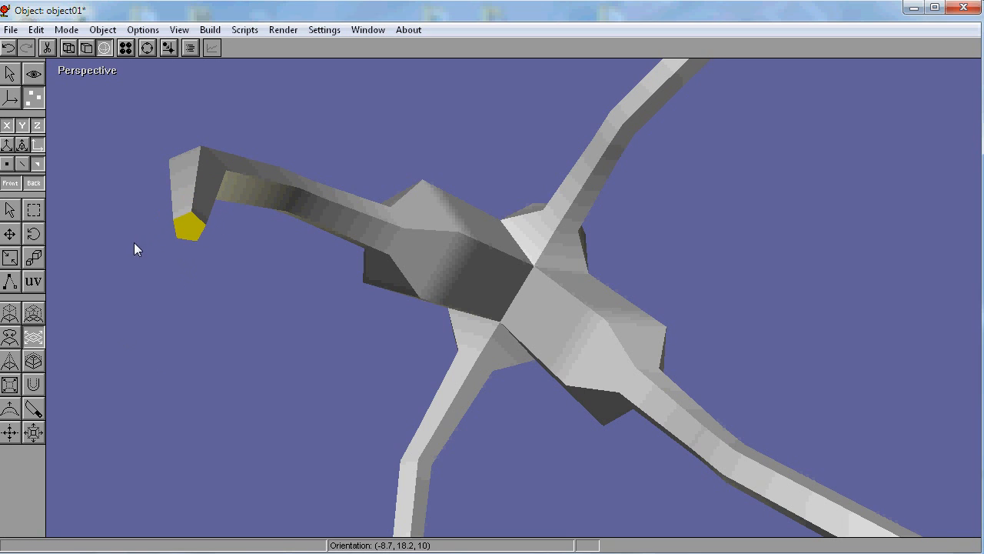
Rotate the limbs' end faces inward and extrude another thin segment from each.
{"action": "key", "text": "j"}
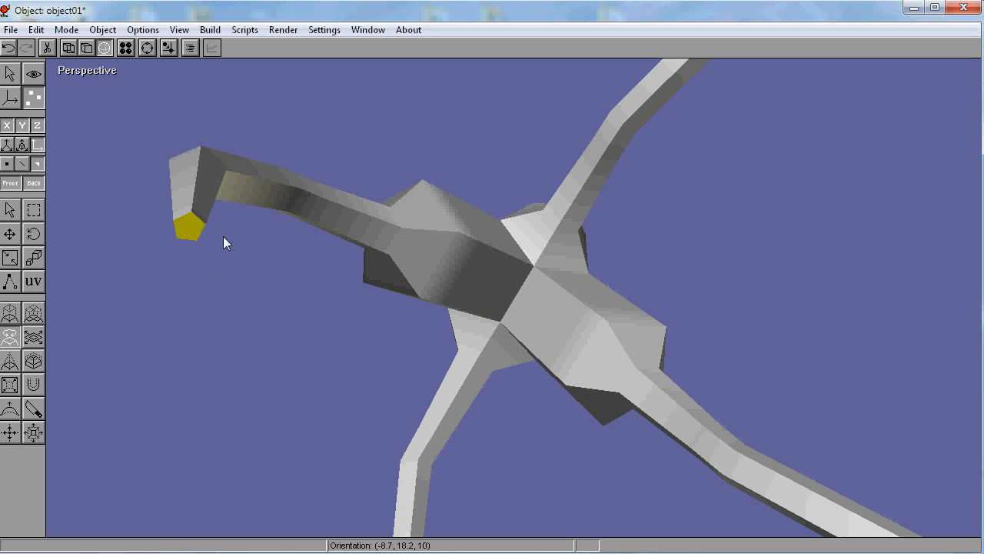
{"action": "left_click_drag", "start_coordinate": [223, 237], "coordinate": [253, 257]}
{"action": "left_click", "coordinate": [10, 313]}
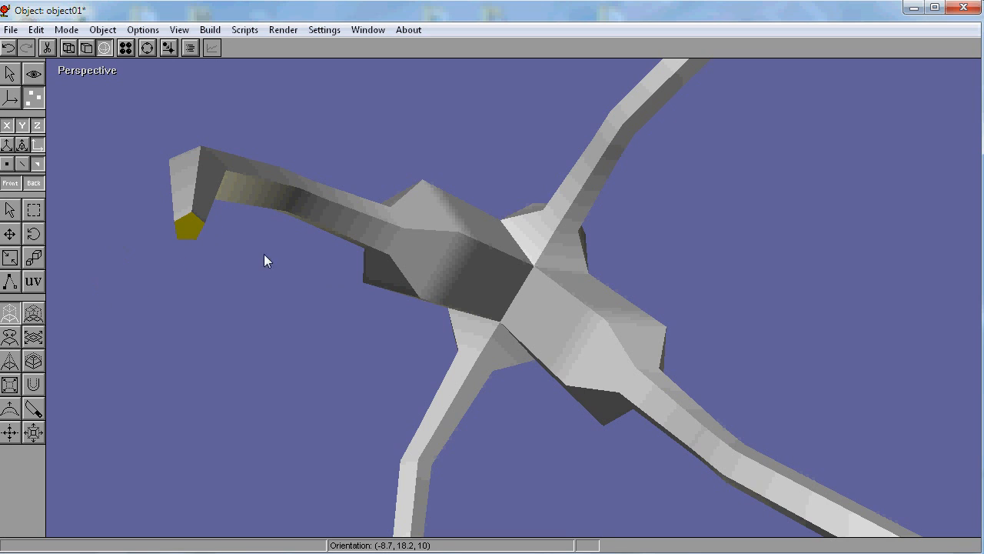
{"action": "left_click_drag", "start_coordinate": [199, 228], "coordinate": [398, 365]}
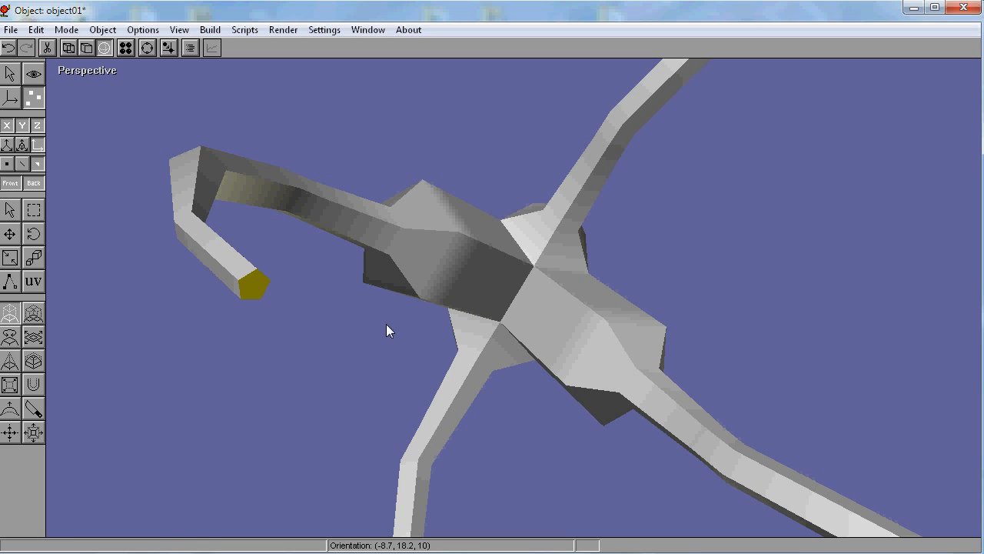
Turn the limbs' end faces again, scale them down and extrude them into long, narrow tips.
{"action": "left_click_drag", "start_coordinate": [260, 281], "coordinate": [356, 294]}
{"action": "key", "text": "w"}
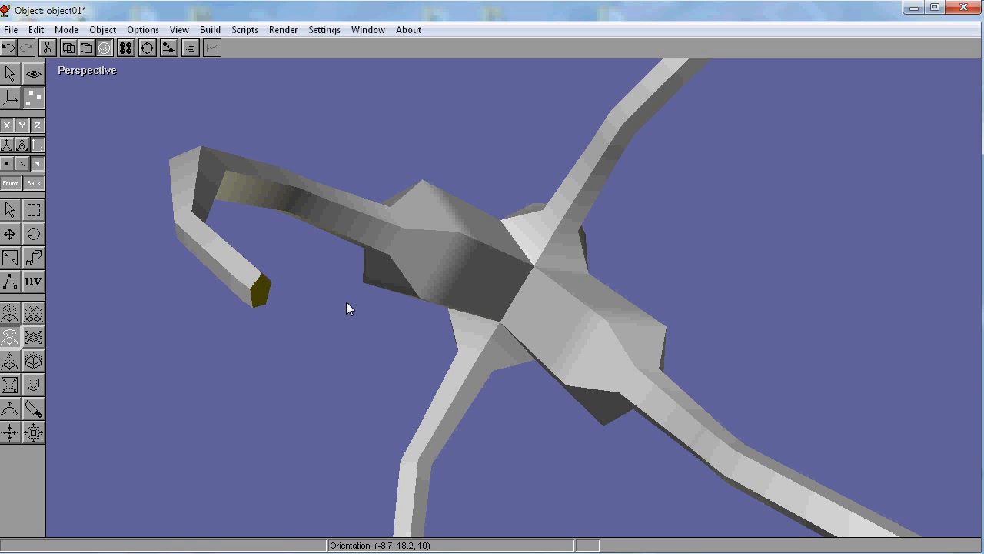
{"action": "key", "text": "e"}
{"action": "left_click_drag", "start_coordinate": [268, 286], "coordinate": [203, 288]}
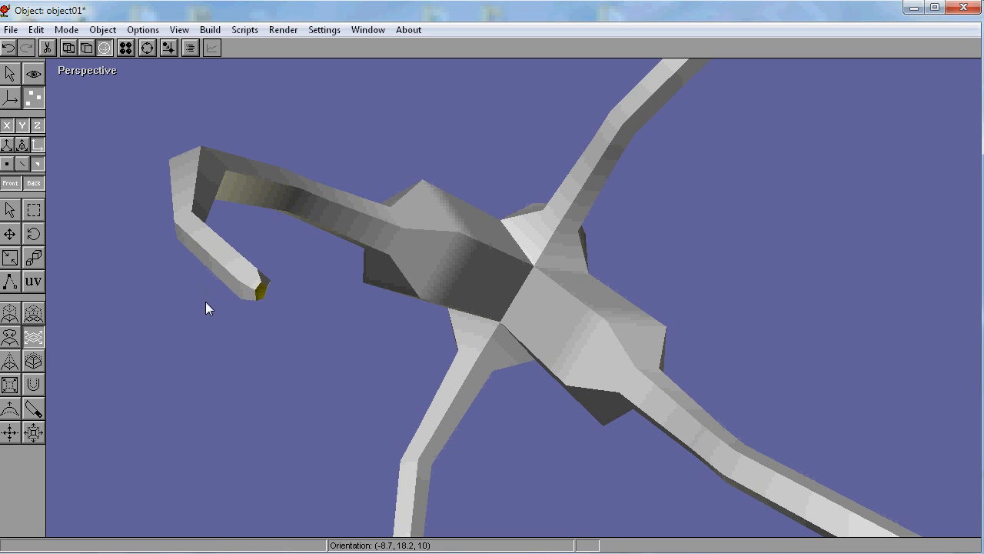
{"action": "key", "text": "q"}
{"action": "left_click_drag", "start_coordinate": [265, 287], "coordinate": [413, 330]}
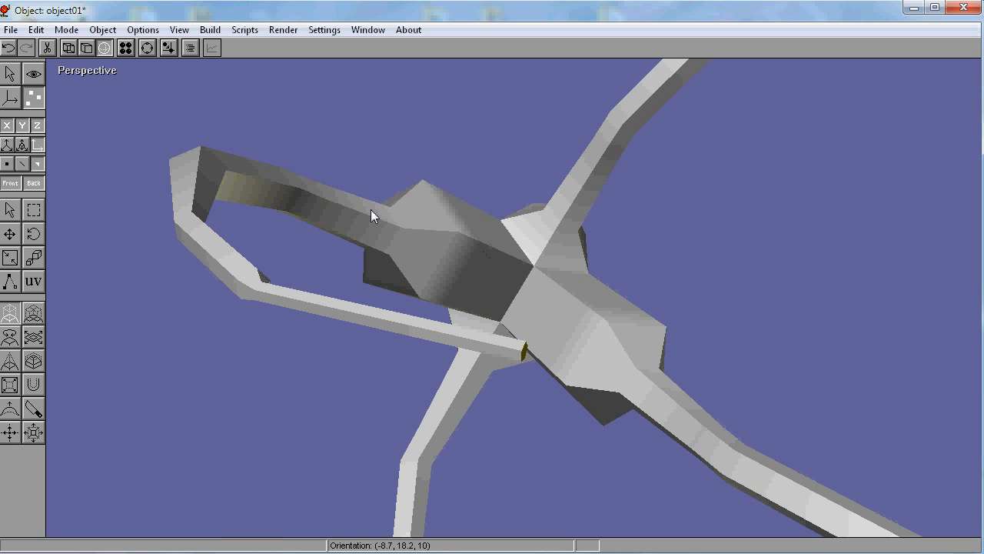
Return to object editing, select the whole mesh and scale it uniformly by a factor of about 0.463.
{"action": "left_click", "coordinate": [10, 73]}
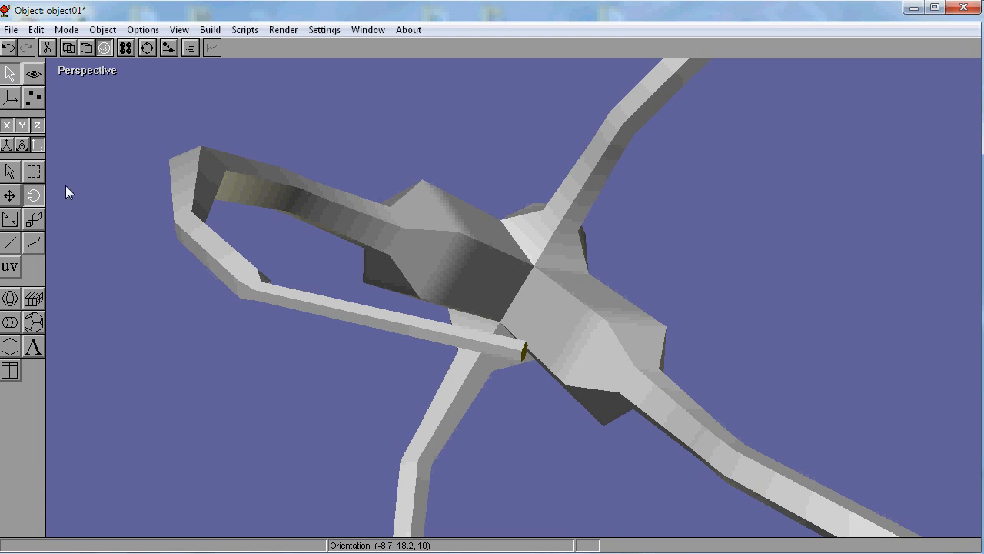
{"action": "left_click", "coordinate": [36, 218]}
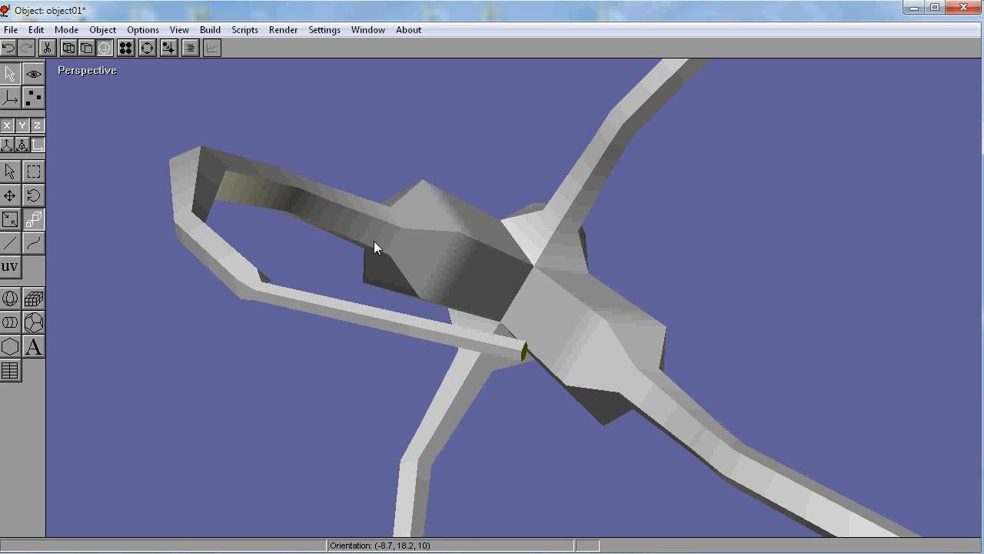
{"action": "left_click", "coordinate": [536, 258]}
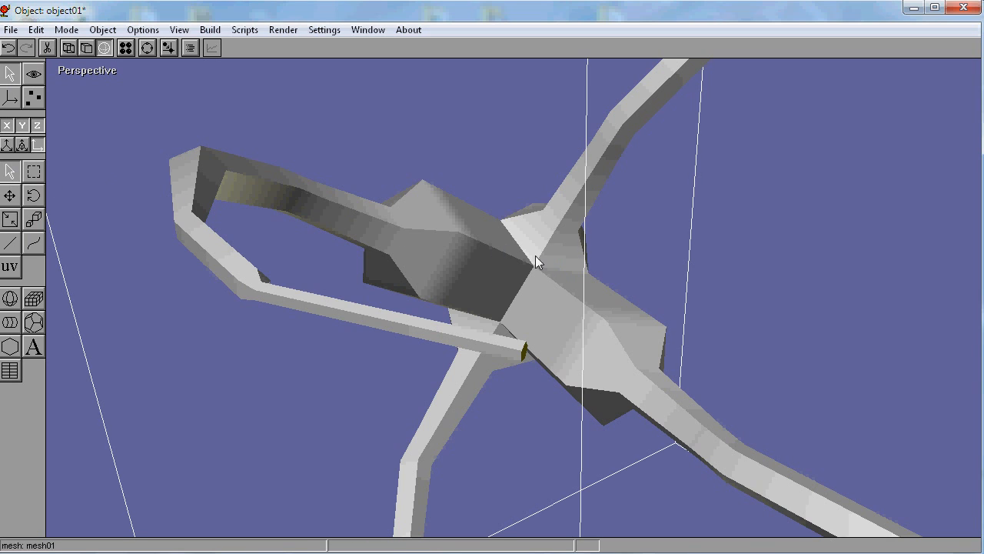
{"action": "left_click", "coordinate": [34, 222]}
{"action": "left_click_drag", "start_coordinate": [519, 226], "coordinate": [538, 230]}
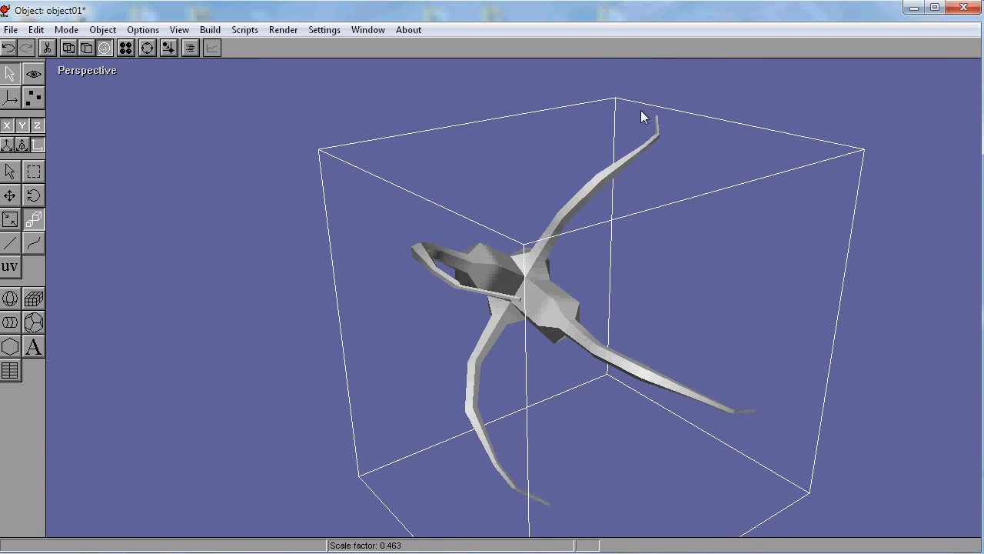
Rotate the mesh to an orientation of about -10.5, 37.1, 1.21 and display it with flat shading.
{"action": "left_click", "coordinate": [33, 195]}
{"action": "left_click_drag", "start_coordinate": [524, 292], "coordinate": [508, 245]}
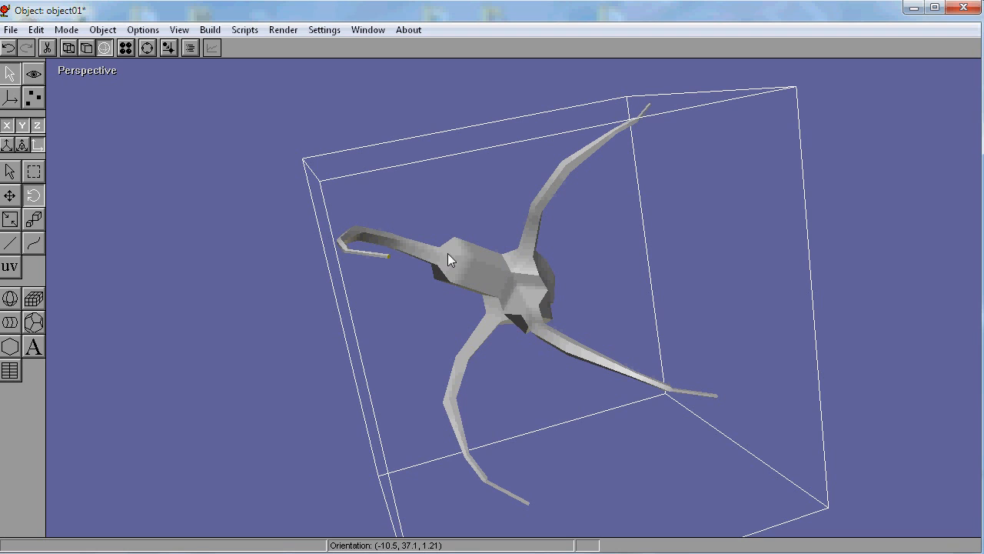
{"action": "left_click", "coordinate": [179, 32]}
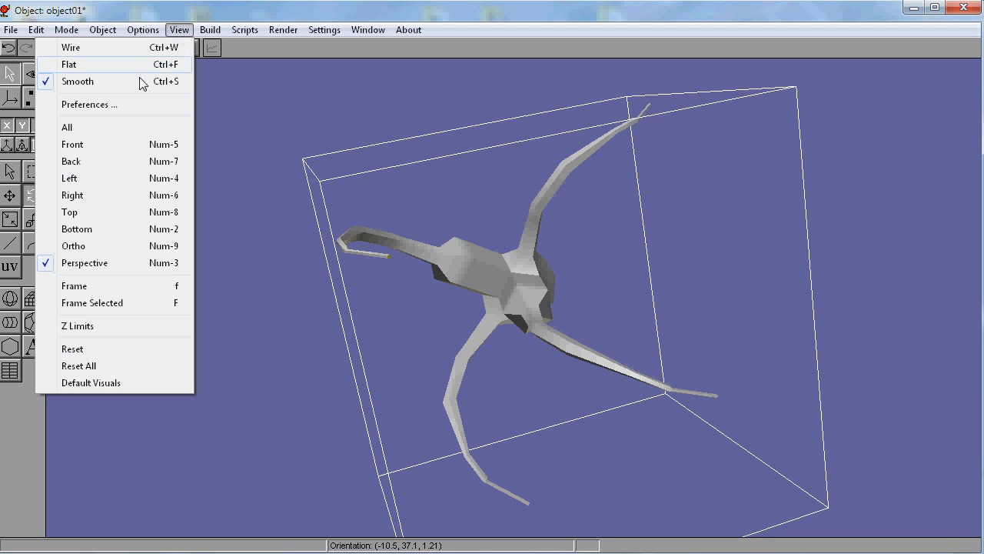
{"action": "left_click", "coordinate": [146, 63]}
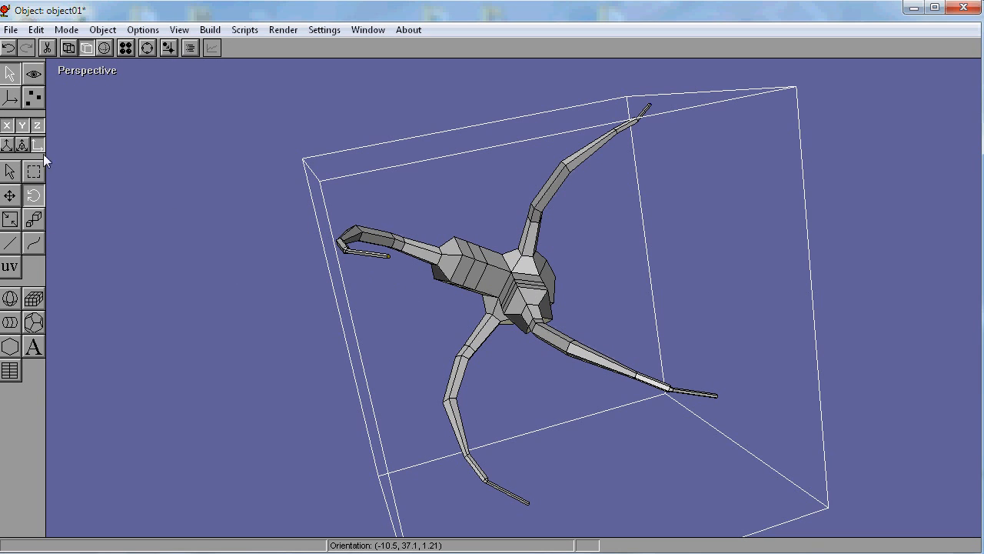
Subdivide the faces of the whole limbed mesh and display it with smooth shading.
{"action": "left_click", "coordinate": [219, 30]}
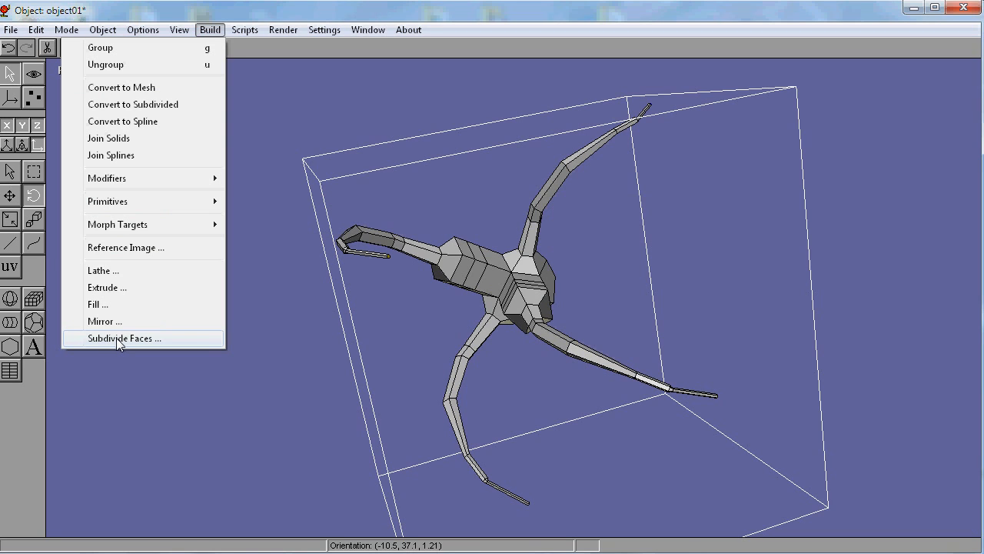
{"action": "left_click", "coordinate": [259, 4]}
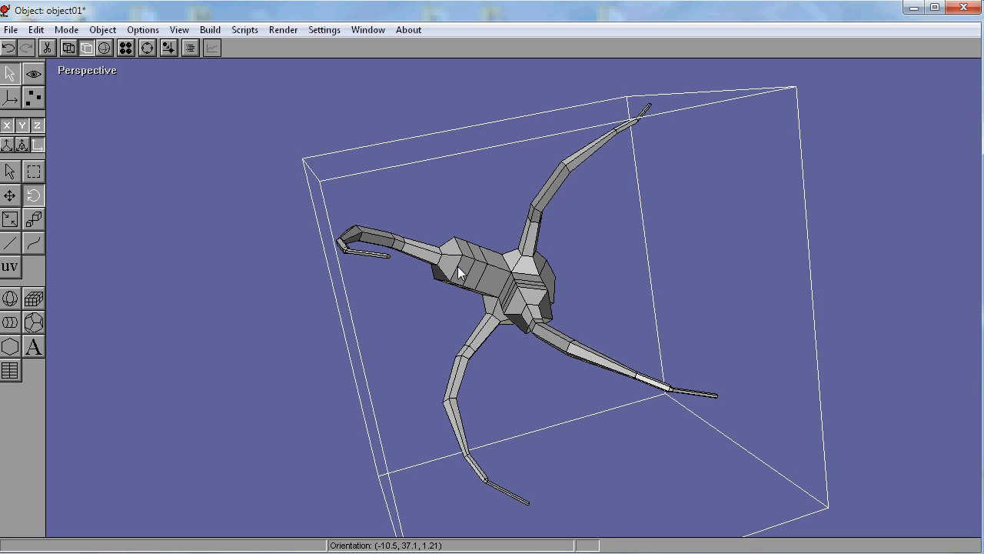
{"action": "left_click", "coordinate": [213, 30]}
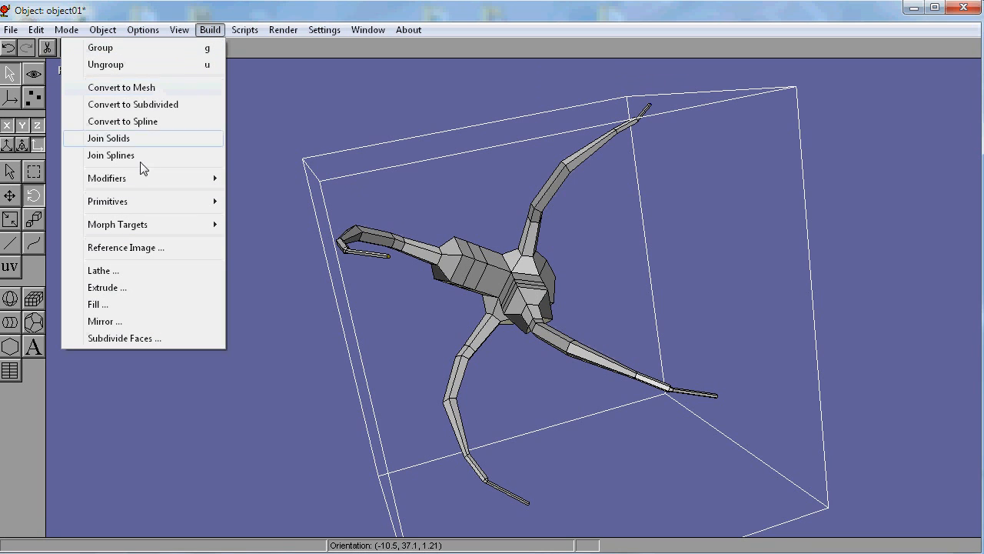
{"action": "left_click", "coordinate": [134, 339]}
{"action": "left_click", "coordinate": [176, 91]}
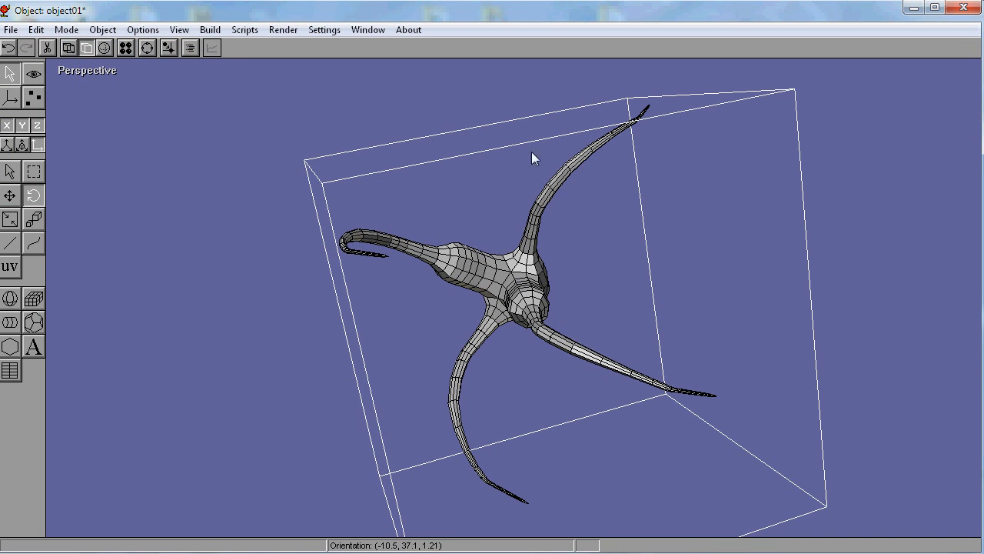
{"action": "left_click", "coordinate": [179, 29]}
{"action": "left_click", "coordinate": [120, 83]}
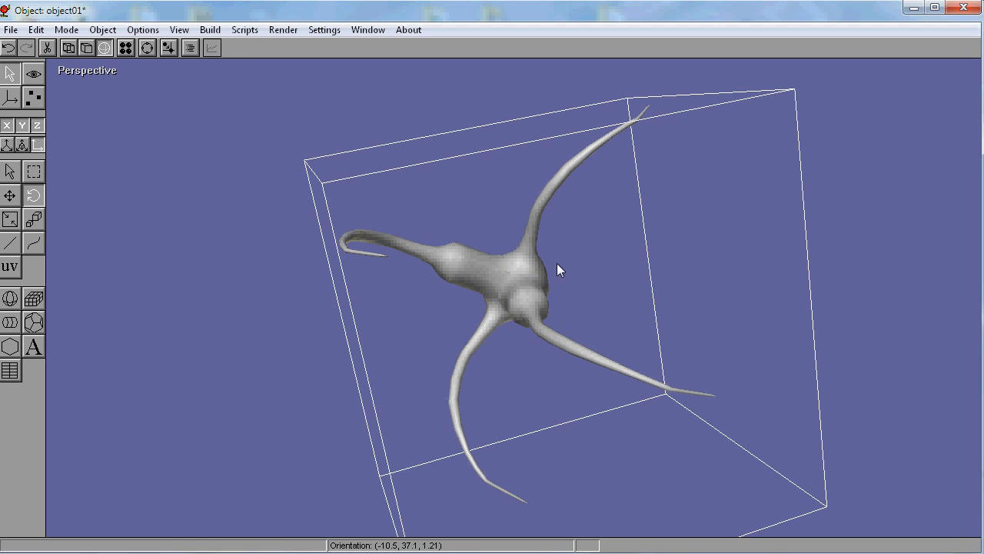
Delete the limbed mesh and draw a sphere in the middle of the empty perspective view.
{"action": "key", "text": "Delete"}
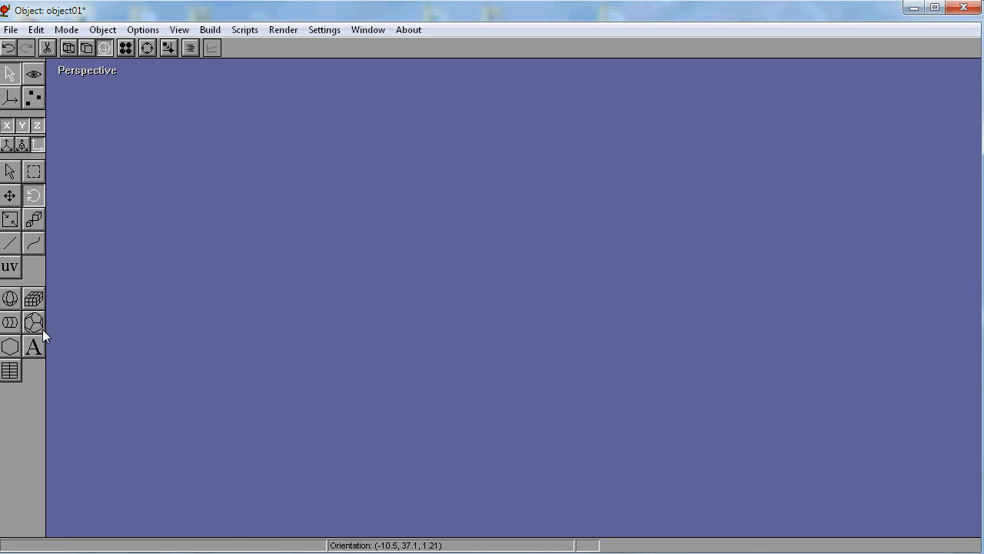
{"action": "left_click", "coordinate": [10, 300]}
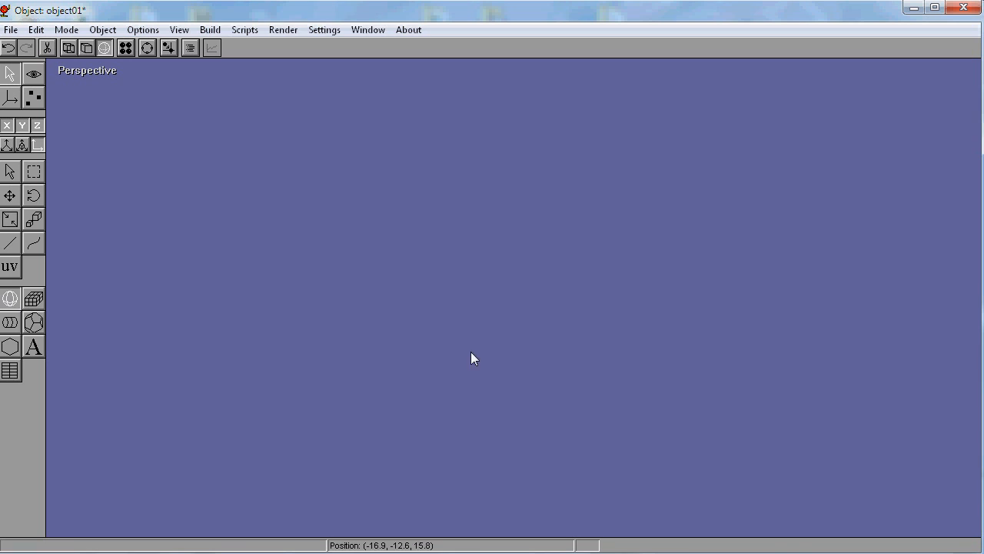
{"action": "left_click_drag", "start_coordinate": [494, 313], "coordinate": [512, 299]}
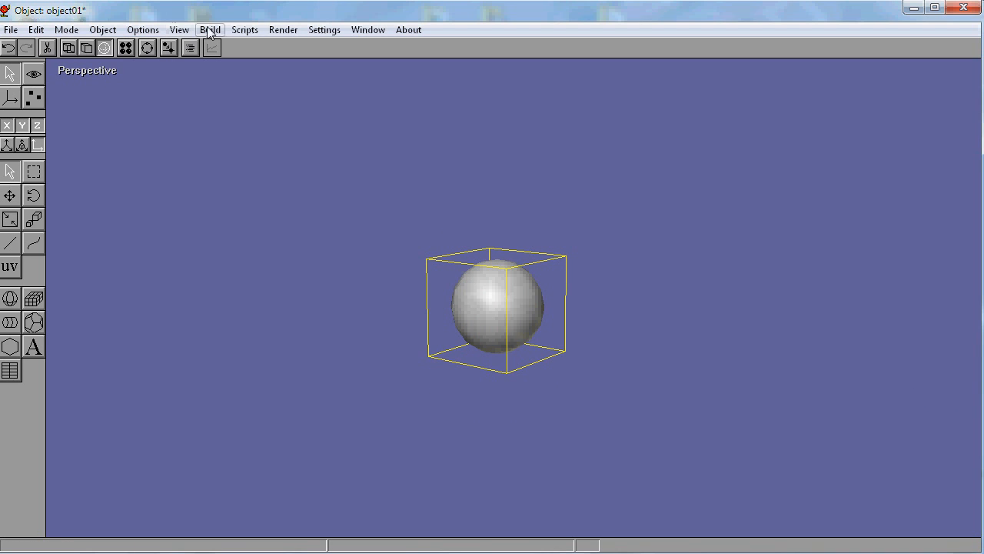
Display the sphere with flat shading and convert it to a mesh.
{"action": "left_click", "coordinate": [180, 29]}
{"action": "left_click", "coordinate": [120, 66]}
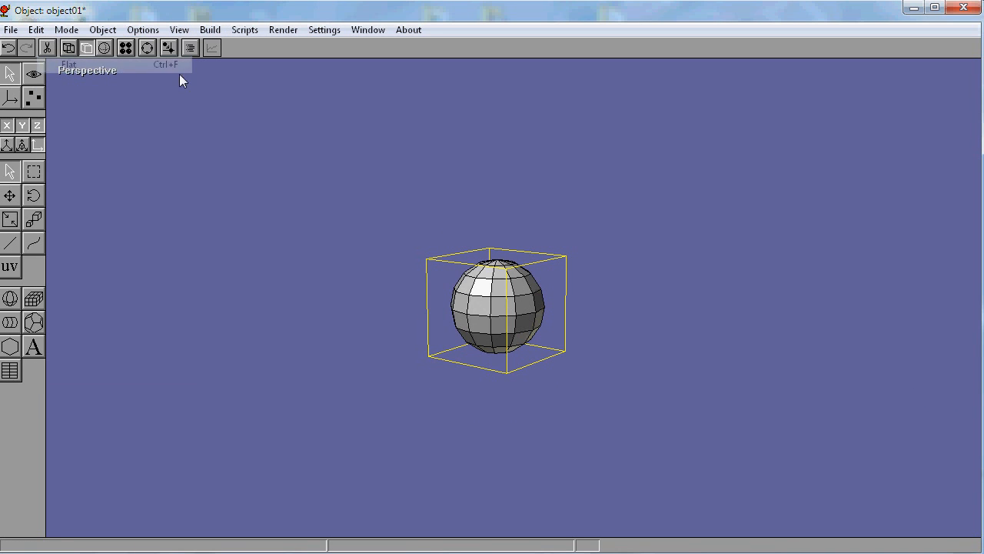
{"action": "left_click", "coordinate": [210, 30]}
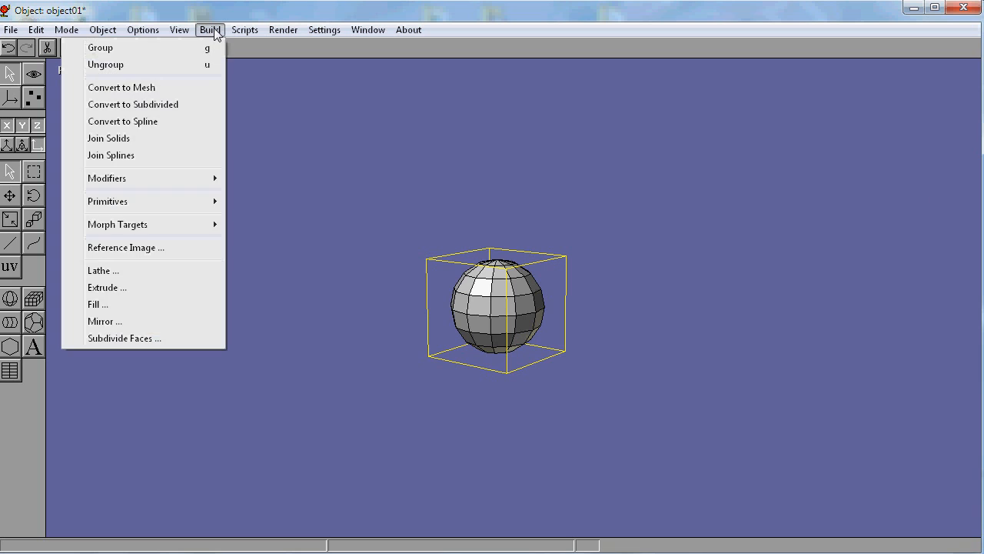
{"action": "left_click", "coordinate": [167, 88]}
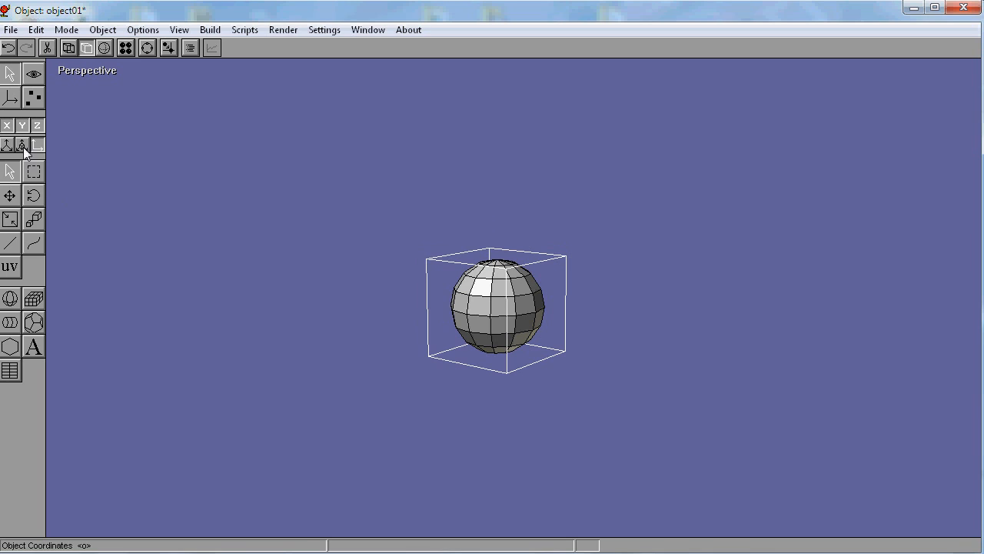
Switch to point editing with face selection and select individual faces in the sphere's upper and middle rows.
{"action": "left_click", "coordinate": [33, 98]}
{"action": "left_click", "coordinate": [34, 98]}
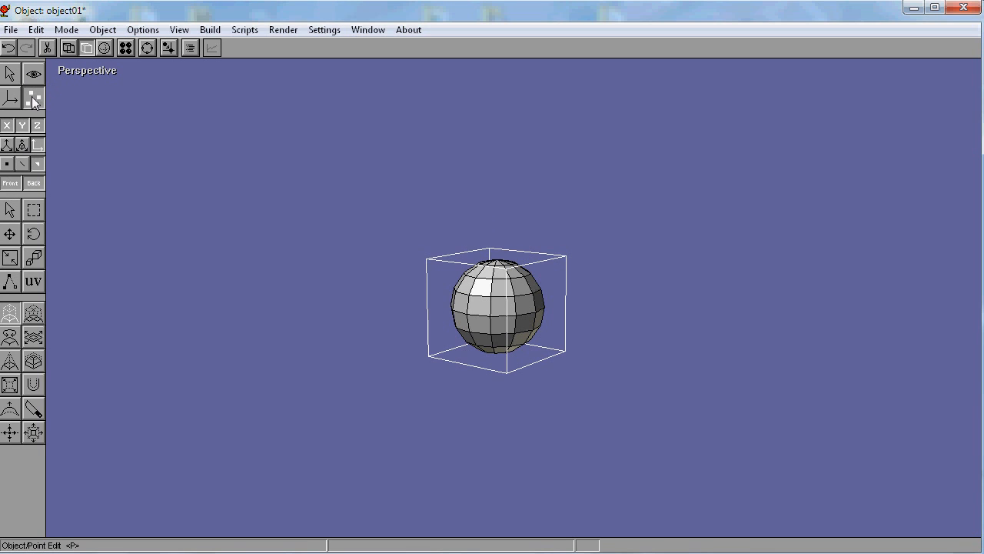
{"action": "left_click", "coordinate": [22, 164]}
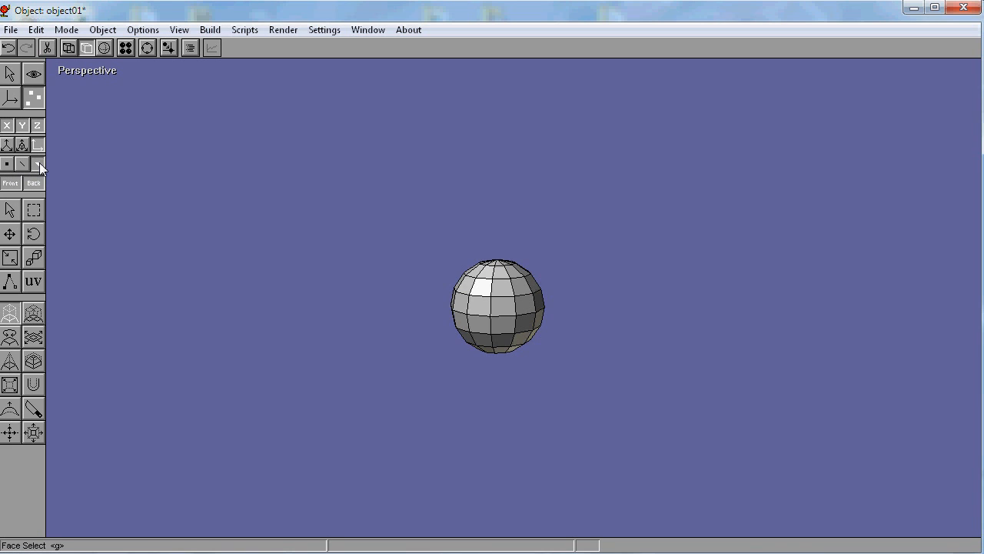
{"action": "left_click", "coordinate": [9, 209]}
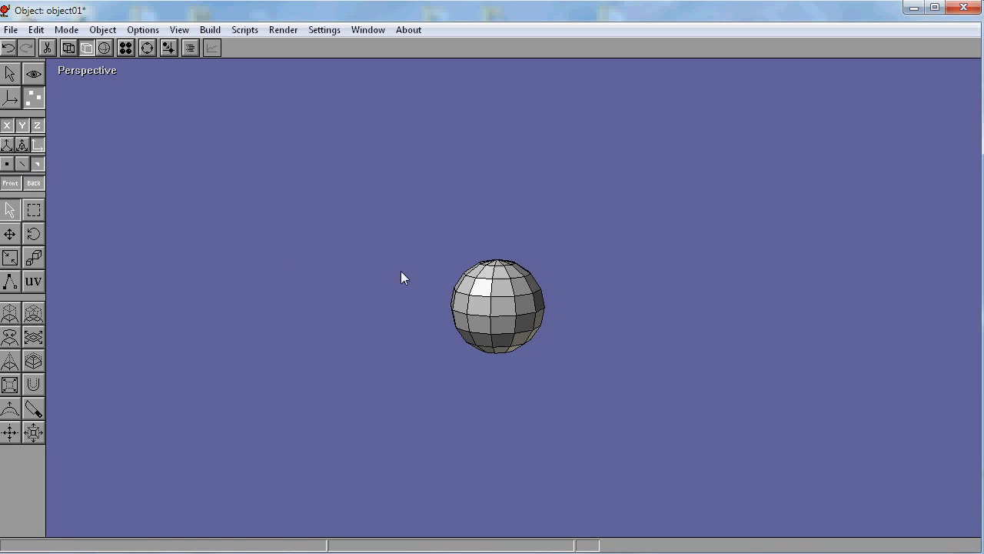
{"action": "left_click", "coordinate": [465, 290]}
{"action": "left_click", "coordinate": [481, 286]}
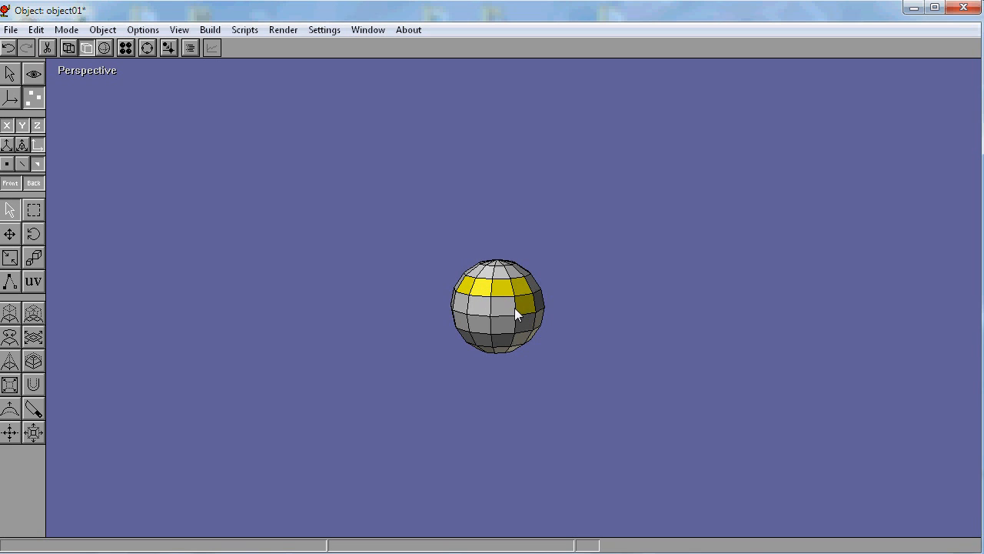
{"action": "left_click", "coordinate": [483, 305]}
{"action": "left_click", "coordinate": [477, 323]}
{"action": "left_click", "coordinate": [462, 301]}
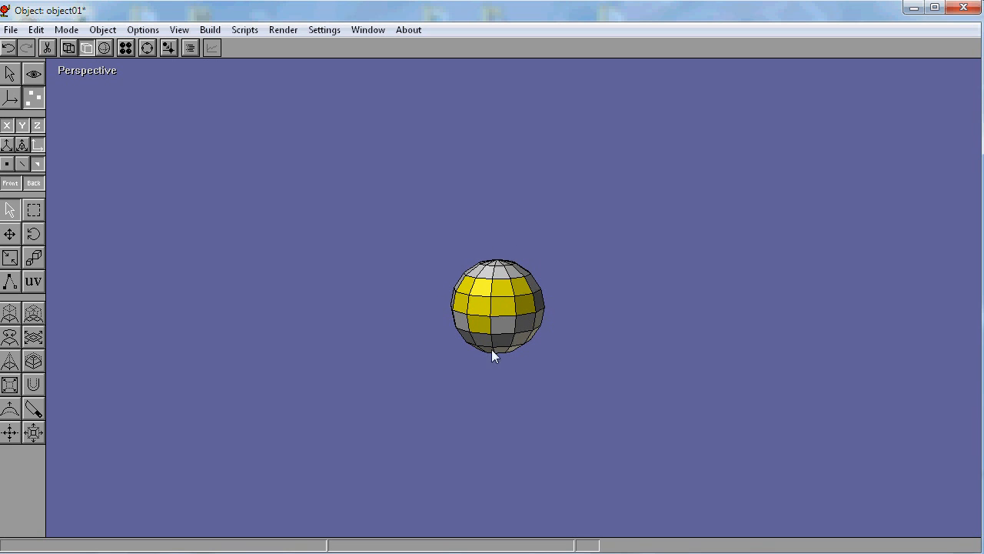
Box-select the sphere's upper faces, extend the selection over the lower ones and apply Select All.
{"action": "left_click", "coordinate": [34, 210]}
{"action": "left_click_drag", "start_coordinate": [413, 224], "coordinate": [552, 339]}
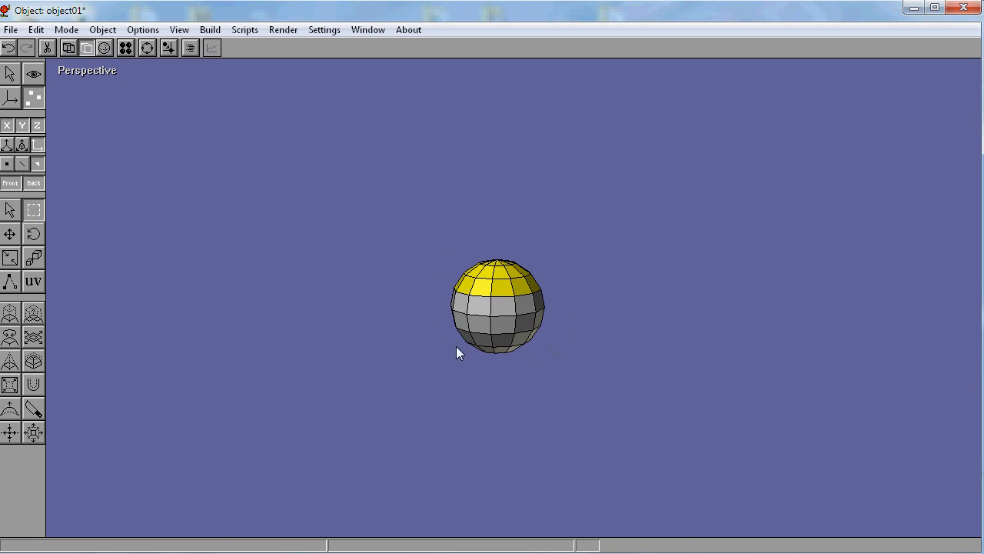
{"action": "left_click_drag", "start_coordinate": [426, 316], "coordinate": [616, 415]}
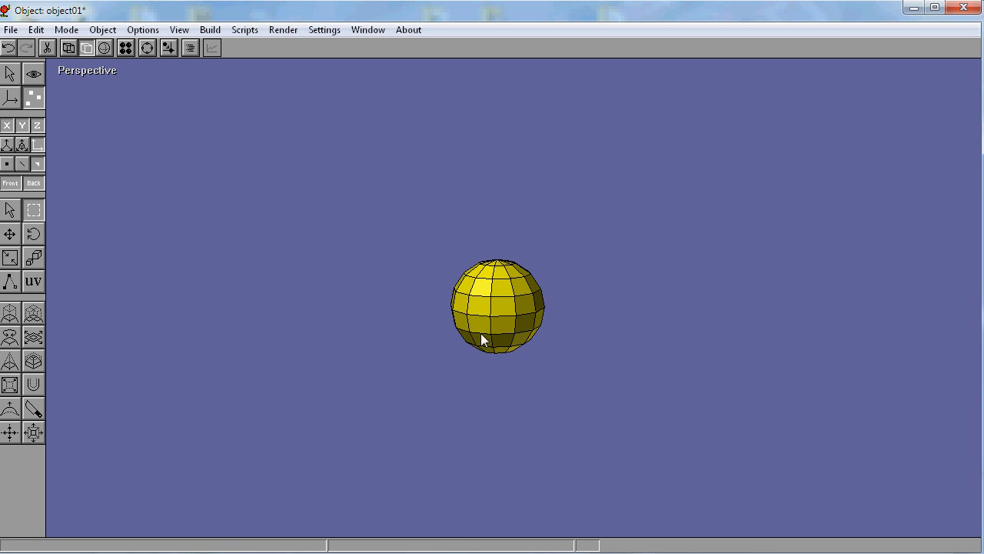
{"action": "left_click", "coordinate": [36, 30]}
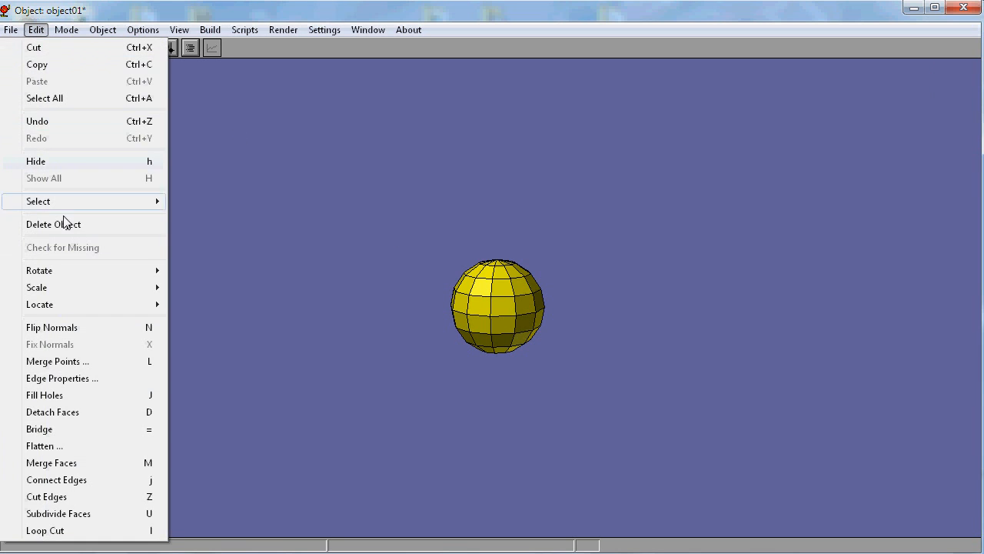
{"action": "mouse_move", "coordinate": [83, 205]}
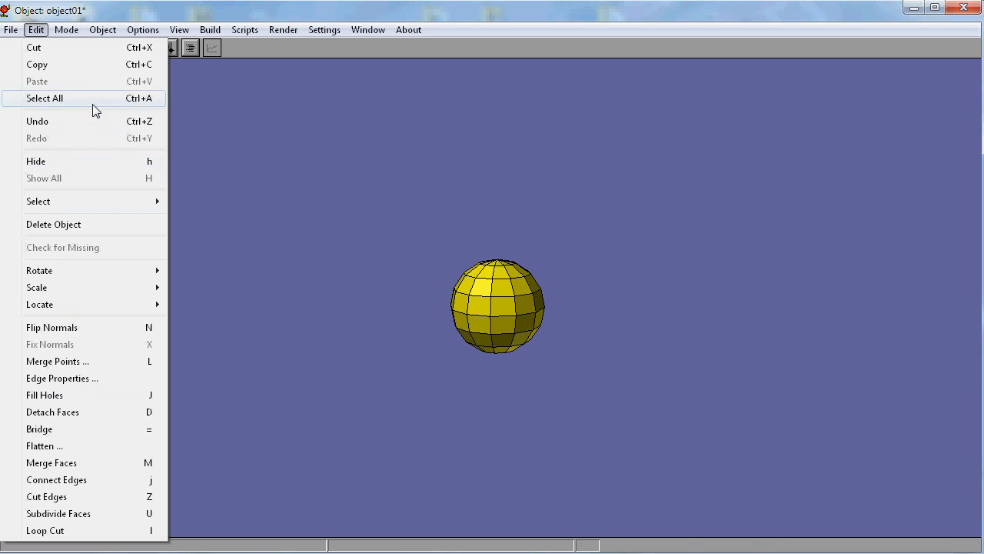
{"action": "left_click", "coordinate": [141, 98]}
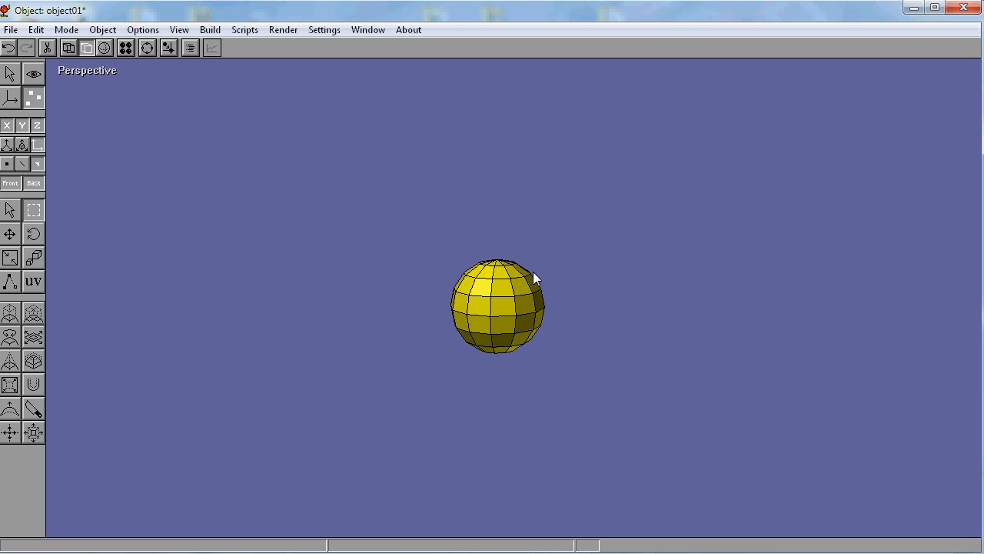
Box-select the sphere's upper faces, add several faces from the row below the equator and invert the selection.
{"action": "left_click_drag", "start_coordinate": [422, 238], "coordinate": [577, 302]}
{"action": "left_click", "coordinate": [9, 216]}
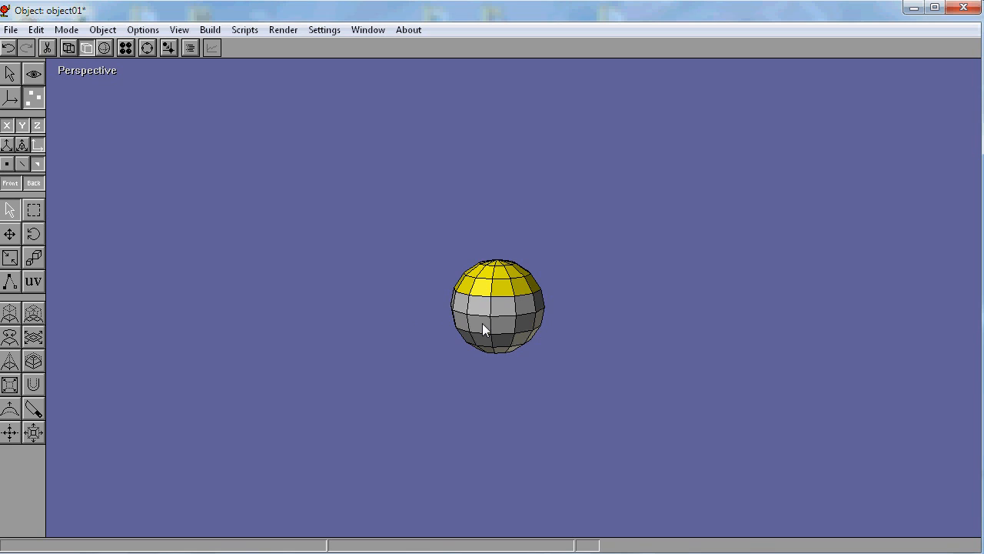
{"action": "left_click", "coordinate": [509, 323]}
{"action": "left_click", "coordinate": [526, 323]}
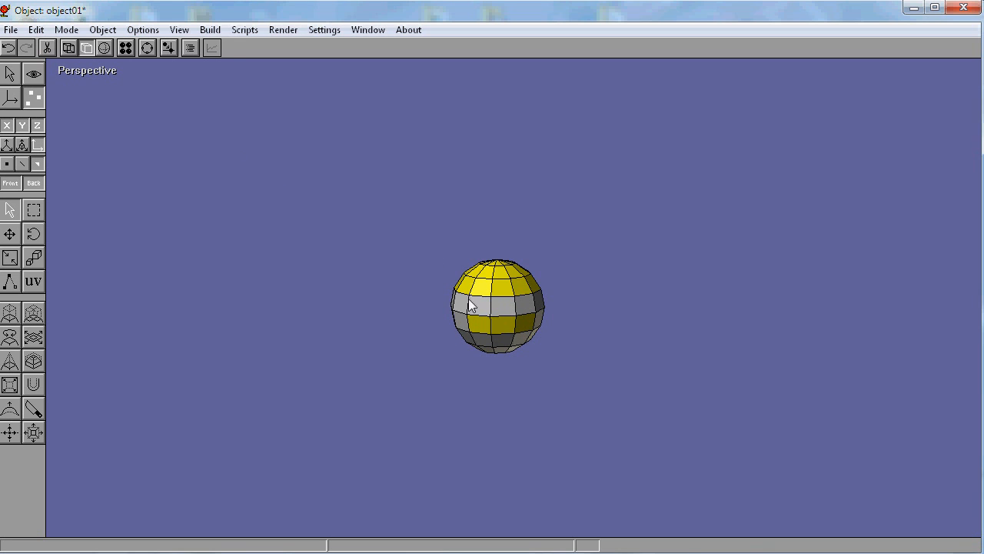
{"action": "left_click", "coordinate": [39, 30]}
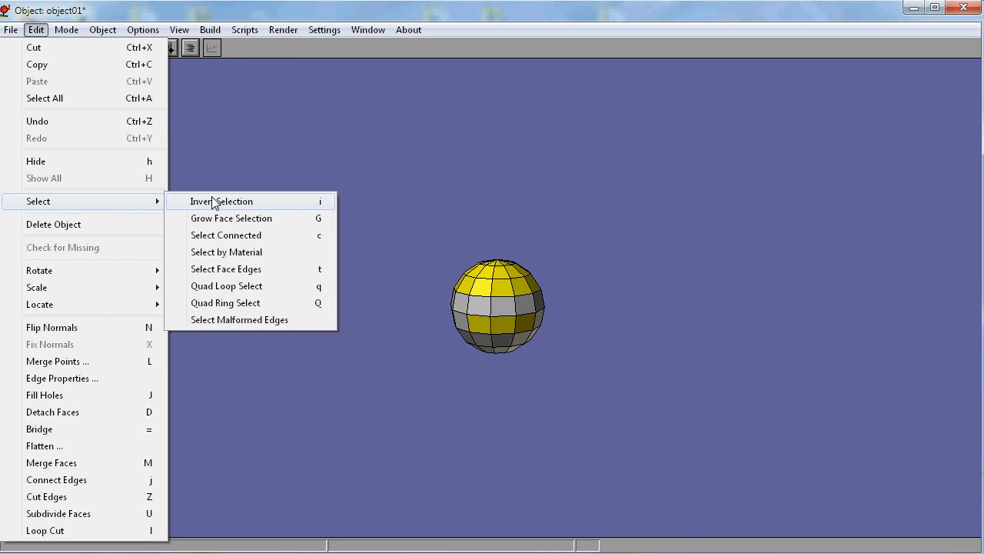
{"action": "left_click", "coordinate": [305, 205]}
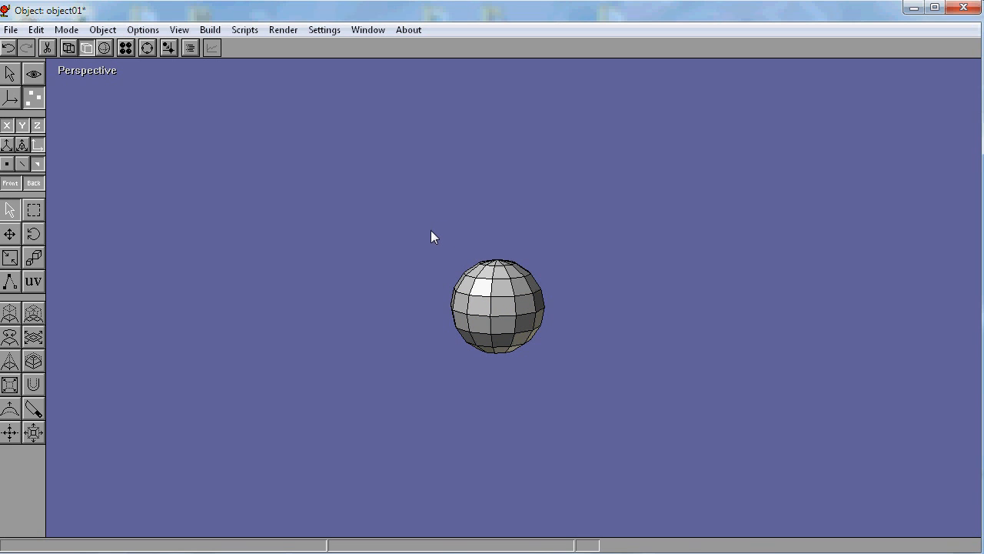
Select all faces of the sphere and inset each one to a small face at its centre.
{"action": "key", "text": "ctrl+a"}
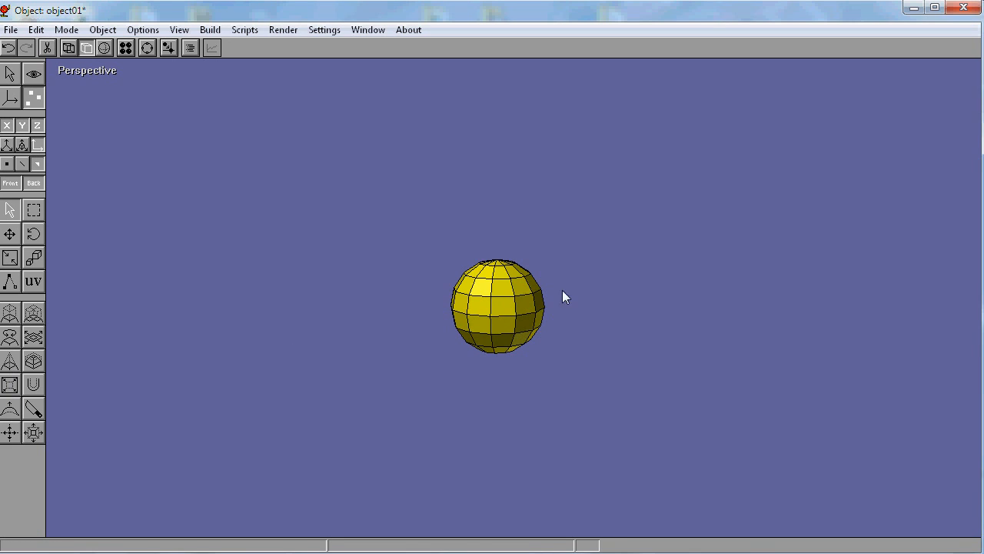
{"action": "left_click", "coordinate": [504, 287]}
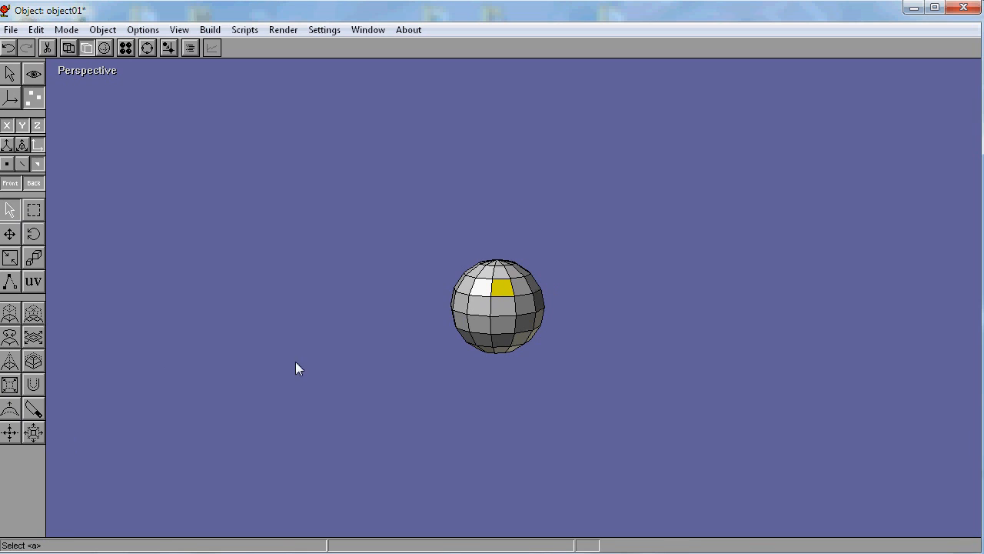
{"action": "key", "text": "ctrl+a"}
{"action": "left_click", "coordinate": [9, 384]}
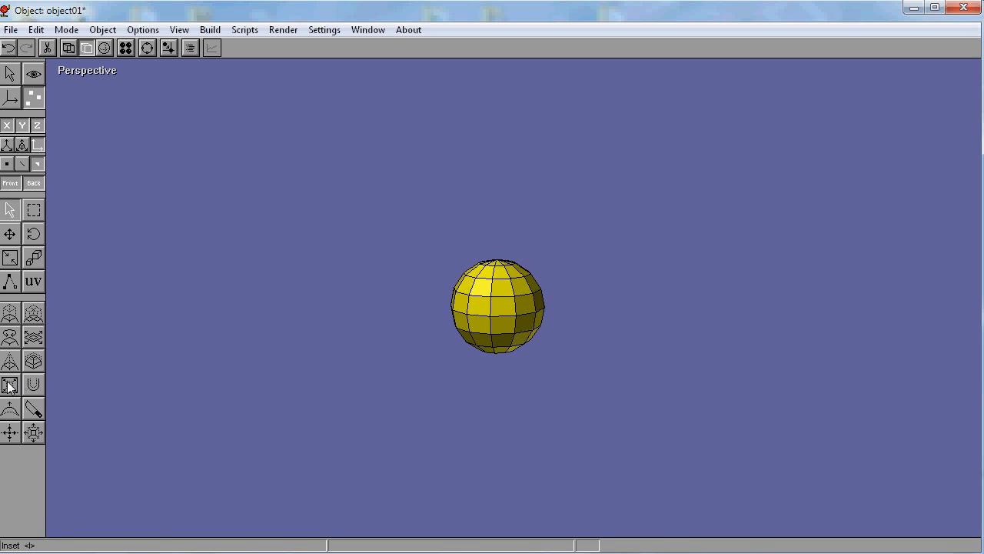
{"action": "left_click_drag", "start_coordinate": [521, 286], "coordinate": [221, 360]}
{"action": "left_click_drag", "start_coordinate": [13, 413], "coordinate": [704, 394]}
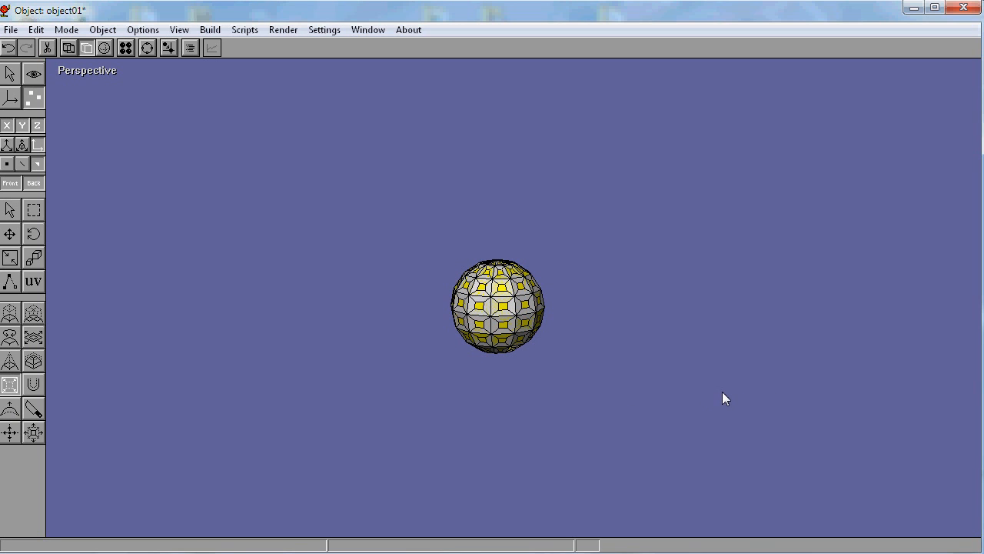
{"action": "left_click_drag", "start_coordinate": [723, 398], "coordinate": [697, 386]}
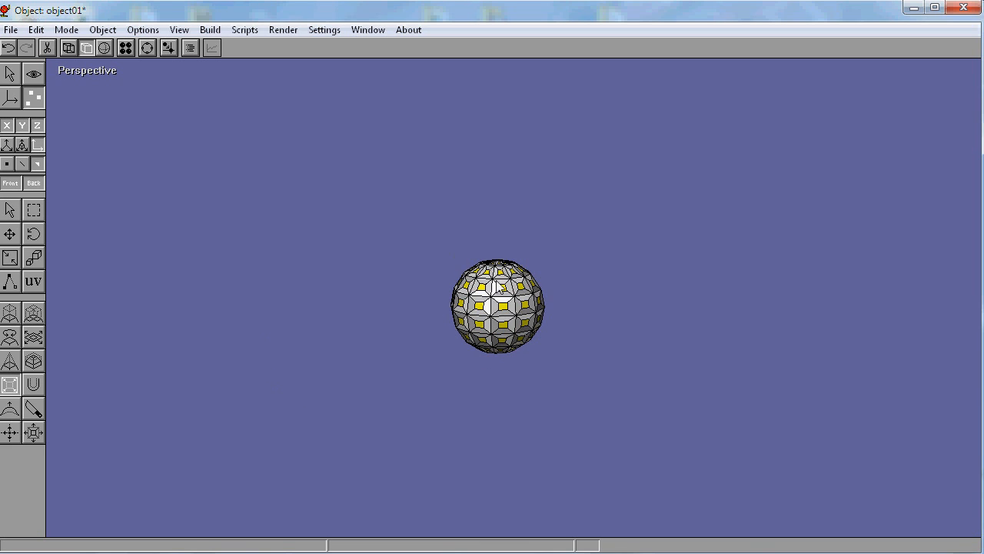
Extrude the inset faces outward into long spikes and use Inset to widen their end faces beyond the shafts.
{"action": "left_click", "coordinate": [10, 316]}
{"action": "left_click_drag", "start_coordinate": [522, 291], "coordinate": [585, 284]}
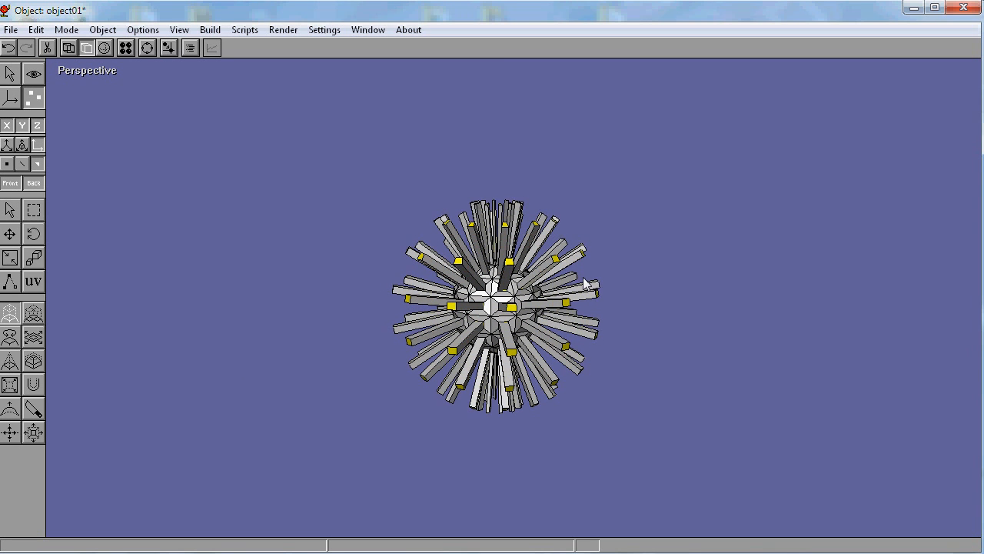
{"action": "left_click", "coordinate": [10, 385]}
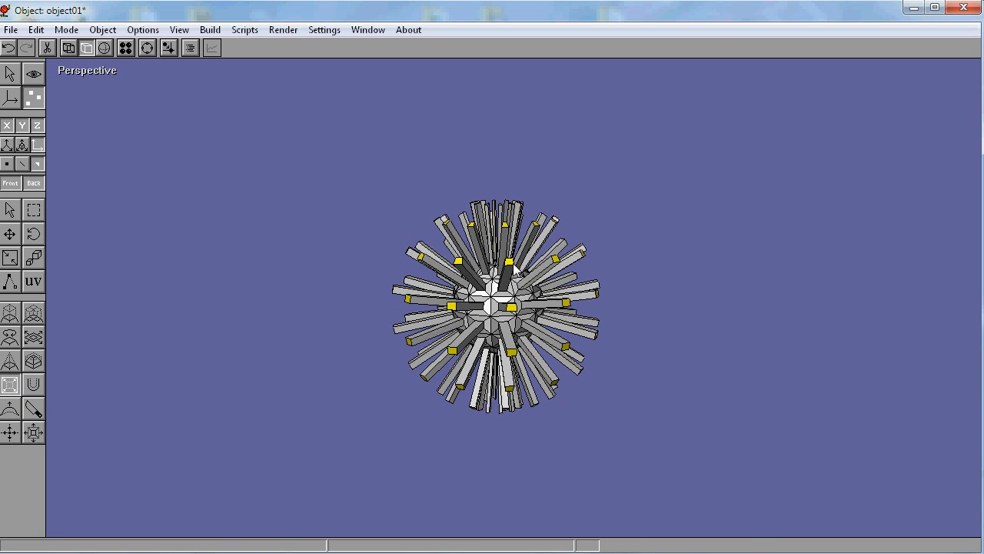
{"action": "left_click_drag", "start_coordinate": [487, 208], "coordinate": [138, 219]}
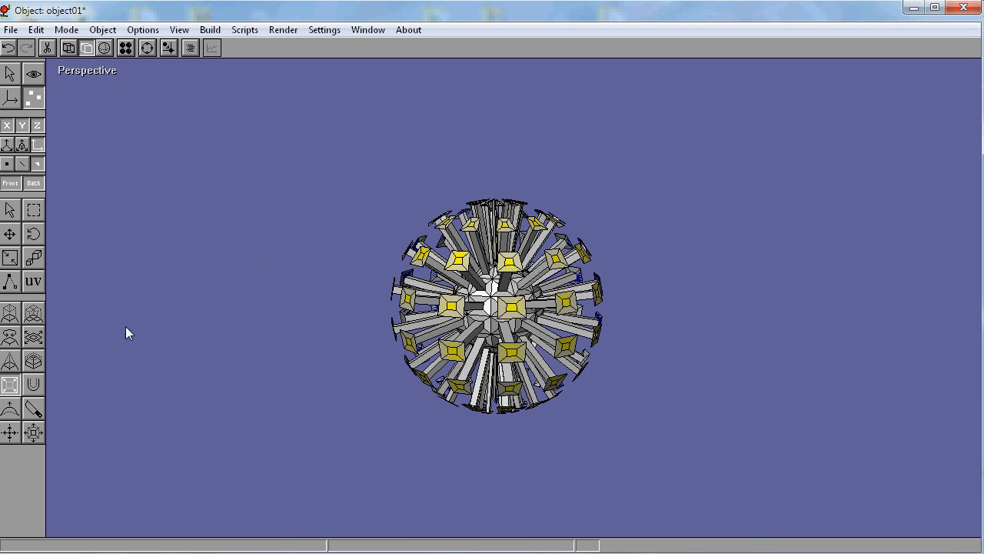
Extrude the widened end faces of the spikes outward into thick block-shaped heads.
{"action": "left_click", "coordinate": [10, 314]}
{"action": "left_click_drag", "start_coordinate": [517, 265], "coordinate": [528, 247]}
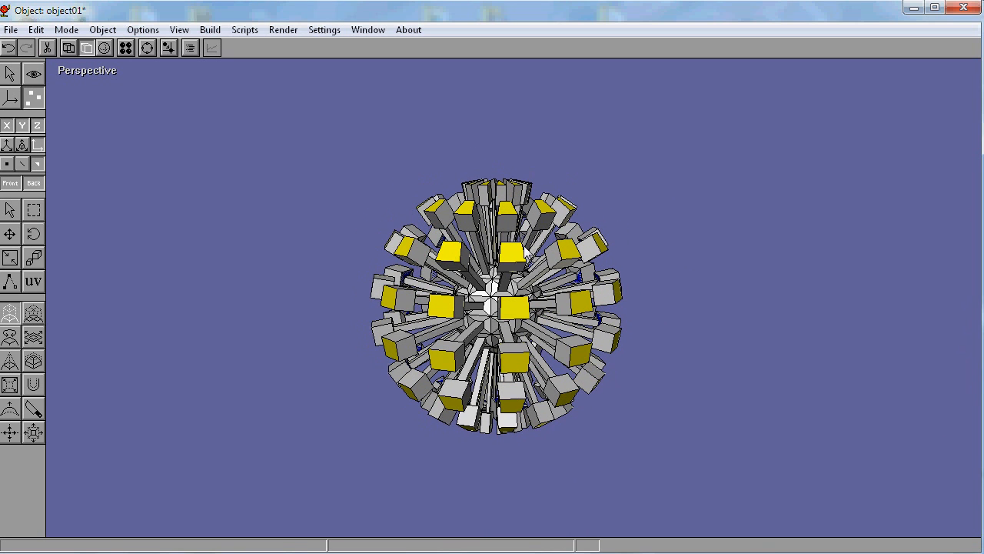
{"action": "left_click", "coordinate": [11, 343]}
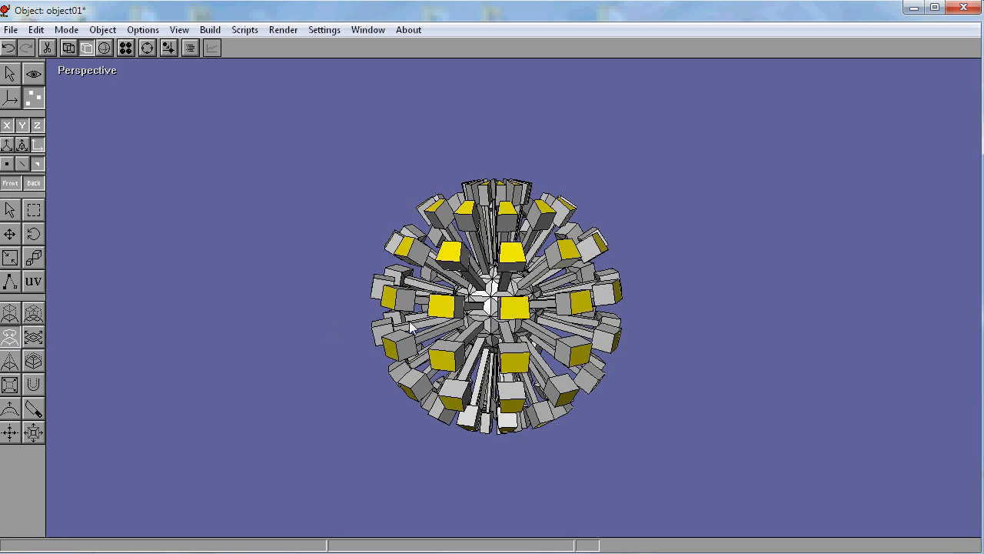
Tilt the end faces of the block heads sideways and extend them into a tapered segment, tilting its ends sideways too.
{"action": "left_click_drag", "start_coordinate": [520, 260], "coordinate": [567, 255]}
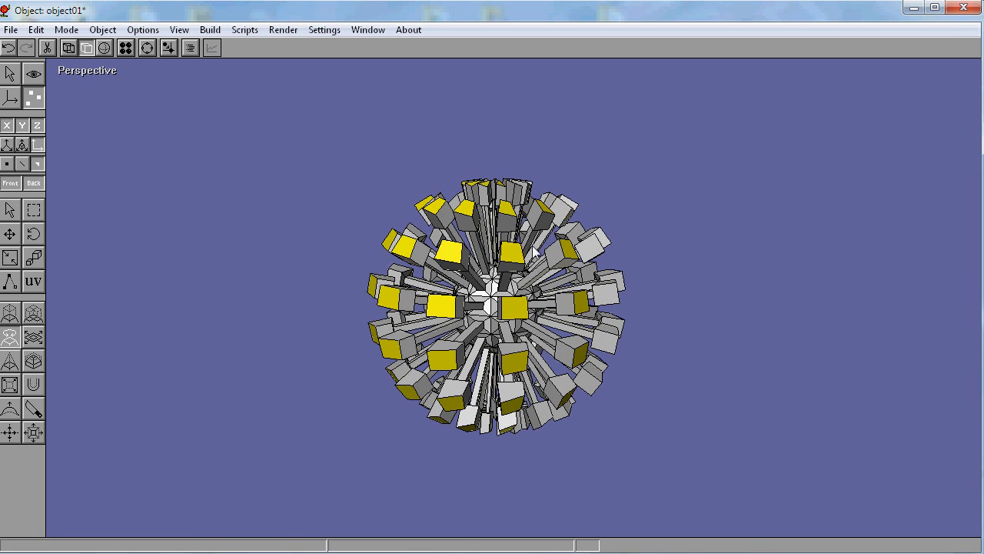
{"action": "left_click_drag", "start_coordinate": [520, 271], "coordinate": [498, 248]}
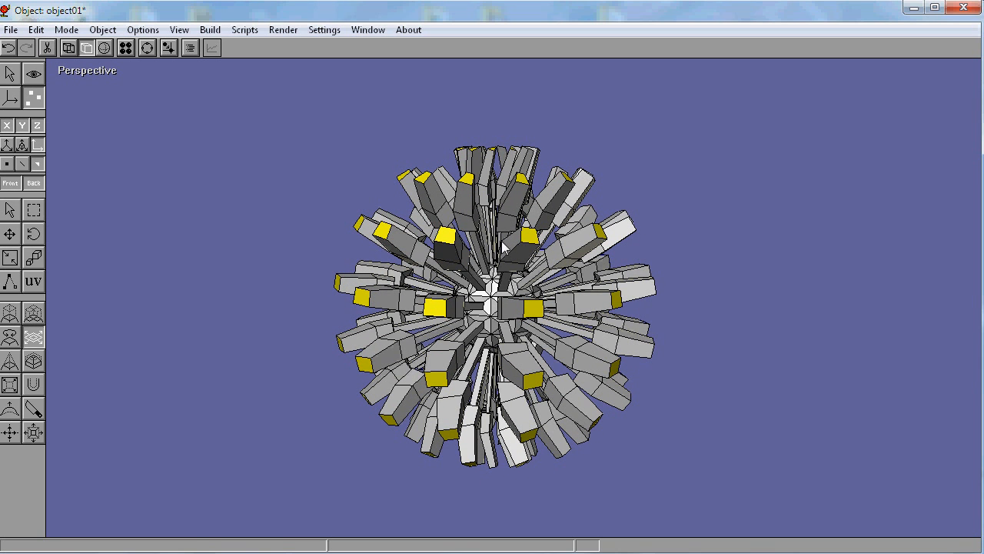
{"action": "key", "text": "l"}
{"action": "left_click_drag", "start_coordinate": [534, 238], "coordinate": [566, 242]}
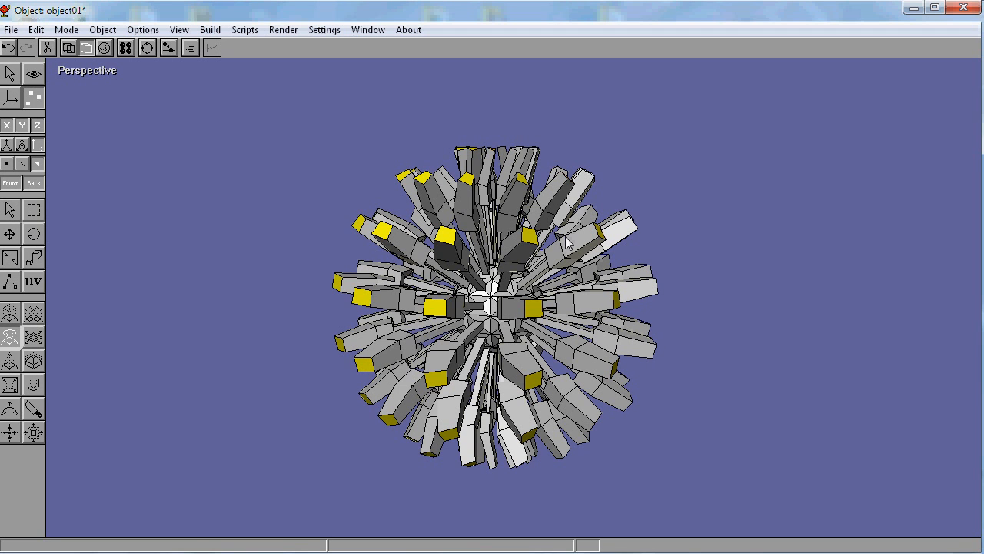
Add another segment to every spike by extruding the end faces, insetting them slightly narrower and tilting them sideways.
{"action": "key", "text": "e"}
{"action": "left_click_drag", "start_coordinate": [533, 240], "coordinate": [586, 243]}
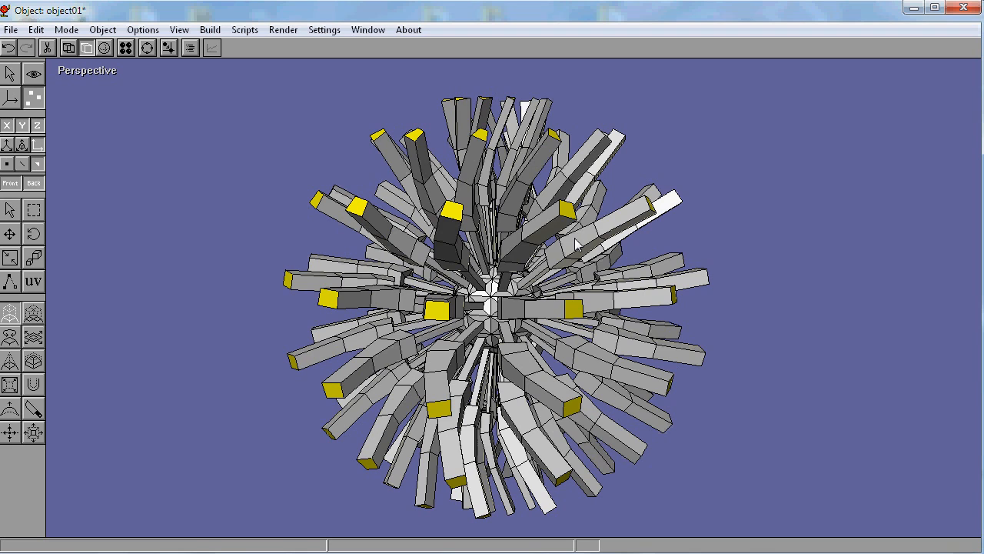
{"action": "key", "text": "i"}
{"action": "left_click_drag", "start_coordinate": [570, 215], "coordinate": [532, 228]}
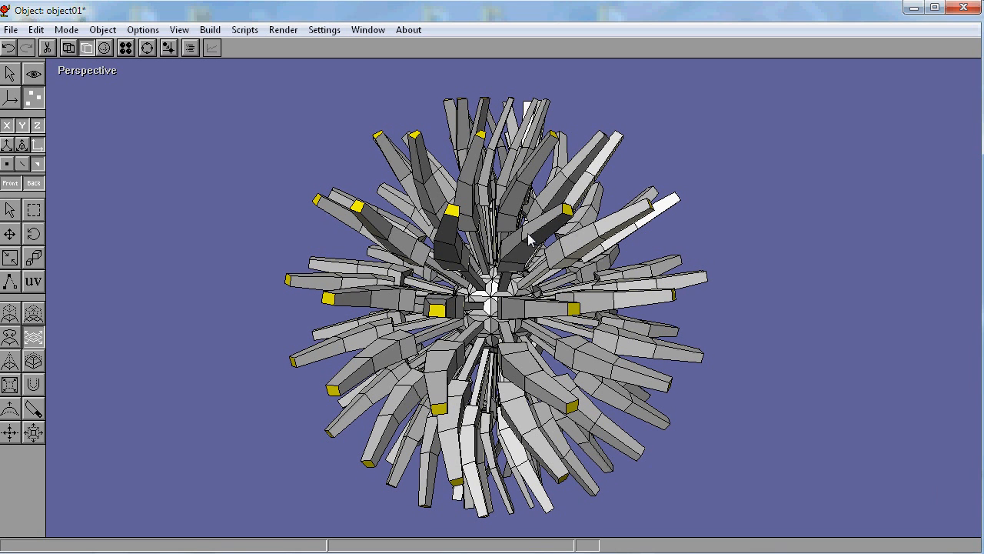
{"action": "key", "text": "shift+r"}
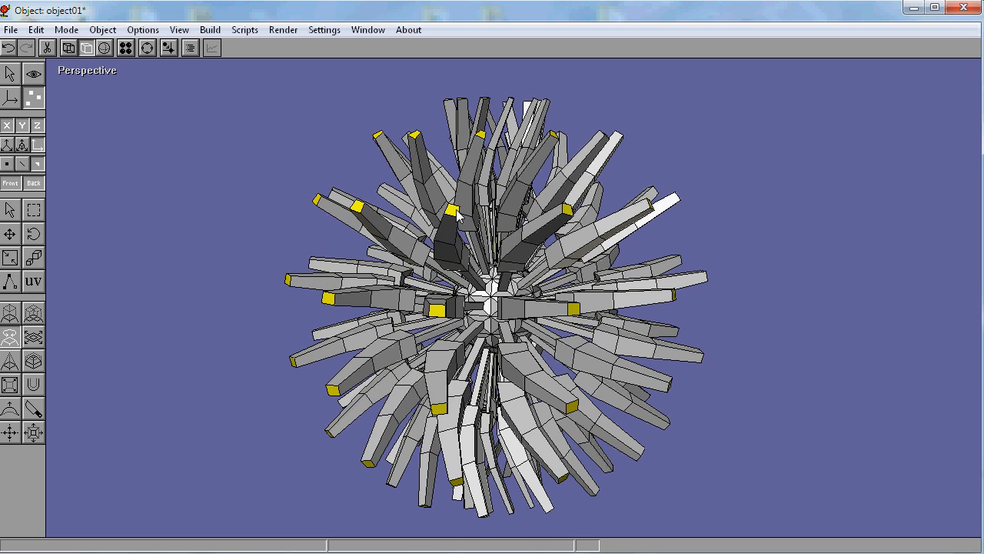
{"action": "left_click_drag", "start_coordinate": [457, 215], "coordinate": [513, 220]}
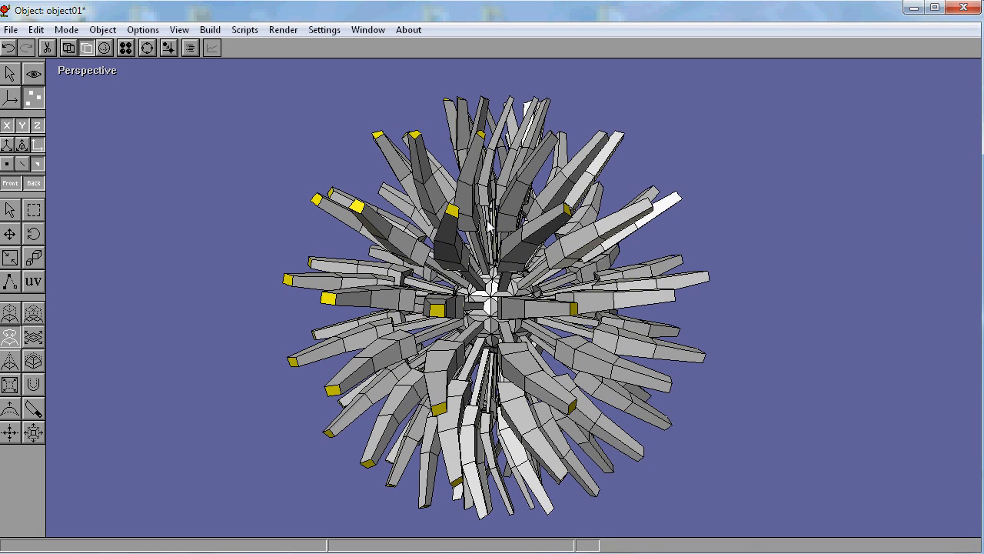
Lengthen the curved spikes with a longer extrusion, inset its end faces to small tips and tilt them further sideways.
{"action": "key", "text": "e"}
{"action": "left_click_drag", "start_coordinate": [454, 215], "coordinate": [523, 219]}
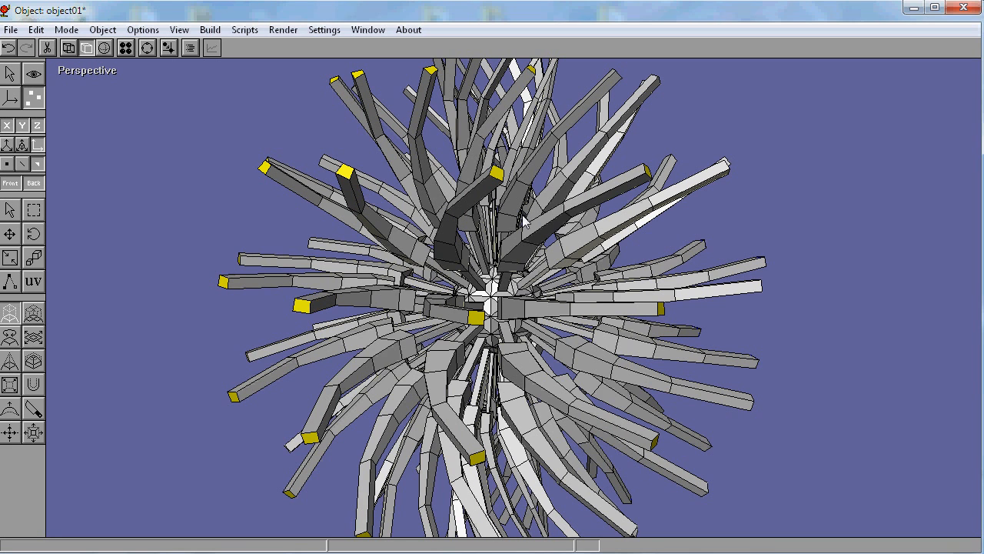
{"action": "key", "text": "i"}
{"action": "left_click_drag", "start_coordinate": [497, 176], "coordinate": [421, 180]}
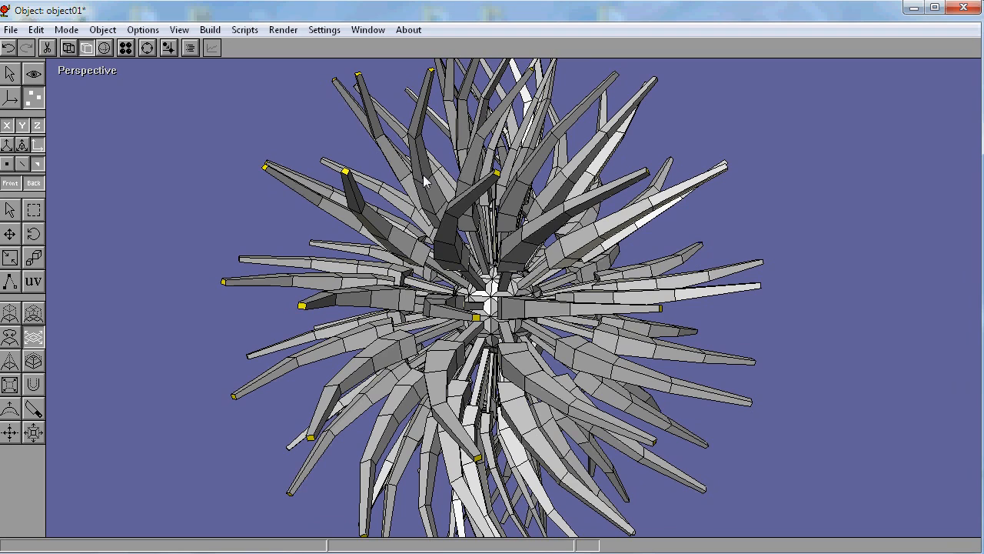
{"action": "key", "text": "b"}
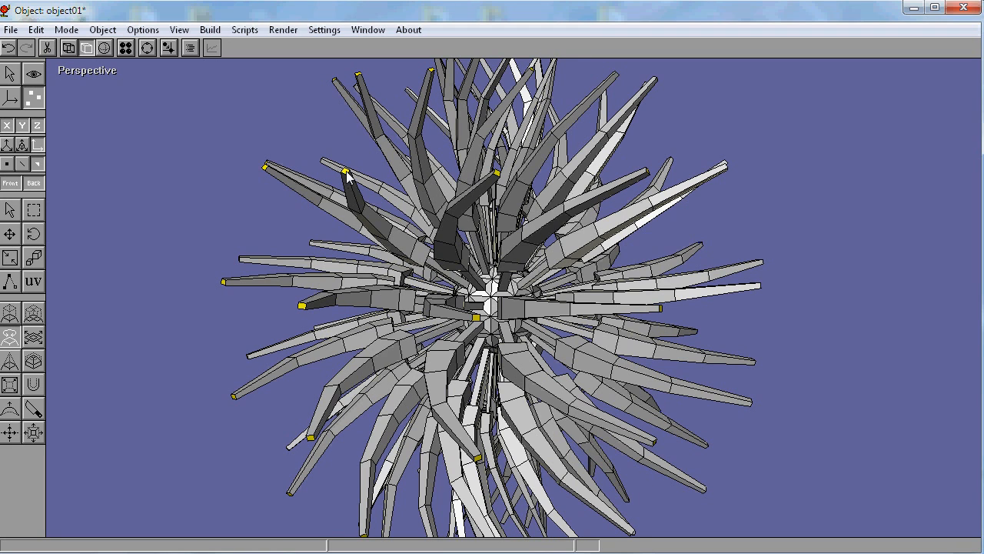
{"action": "left_click_drag", "start_coordinate": [361, 175], "coordinate": [475, 174]}
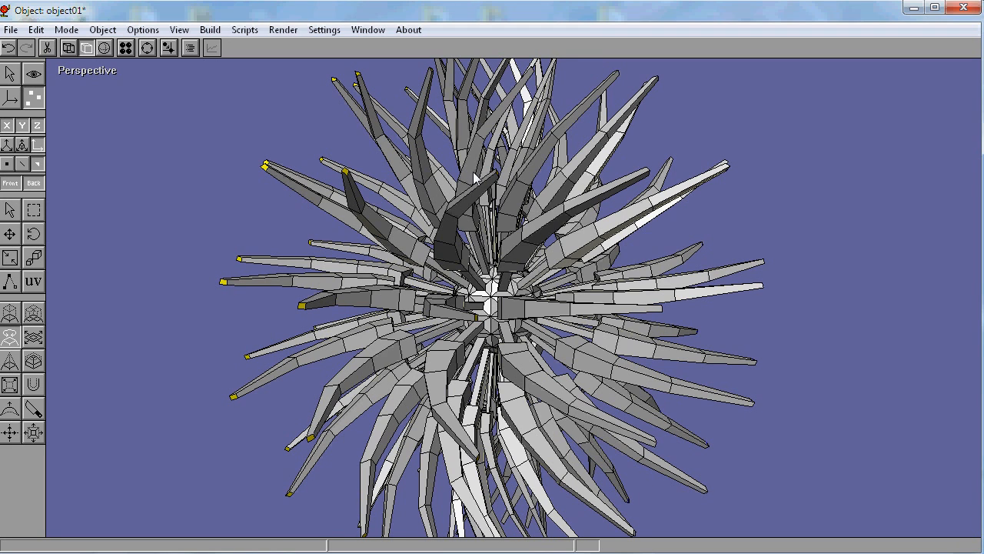
Extrude the small tips into thin bent segments, tilt their ends sideways and finish each one with a long sharp point.
{"action": "key", "text": "e"}
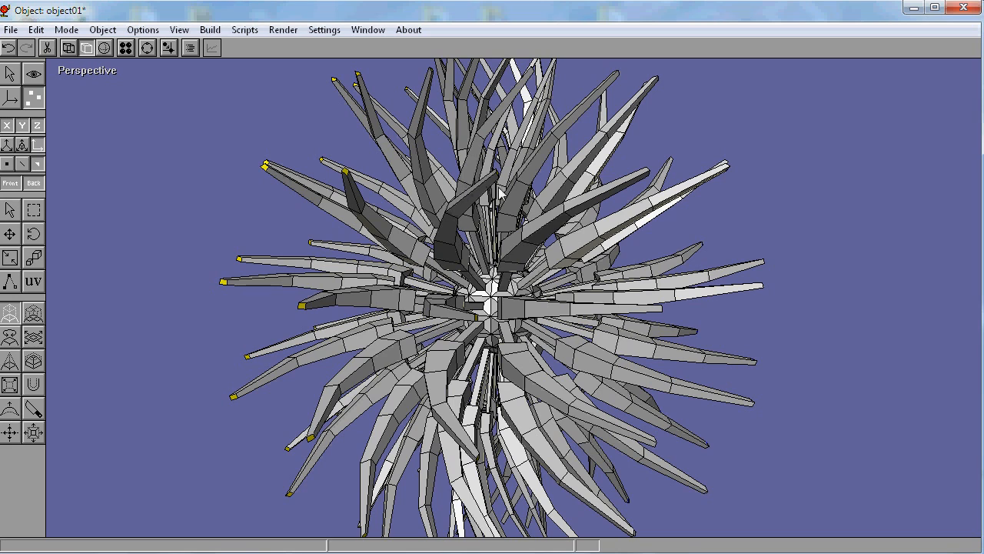
{"action": "mouse_move", "coordinate": [344, 176]}
{"action": "left_mouse_down"}
{"action": "mouse_move", "coordinate": [368, 171]}
{"action": "mouse_move", "coordinate": [423, 129]}
{"action": "mouse_move", "coordinate": [425, 156]}
{"action": "mouse_move", "coordinate": [462, 159]}
{"action": "mouse_move", "coordinate": [328, 184]}
{"action": "left_mouse_up"}
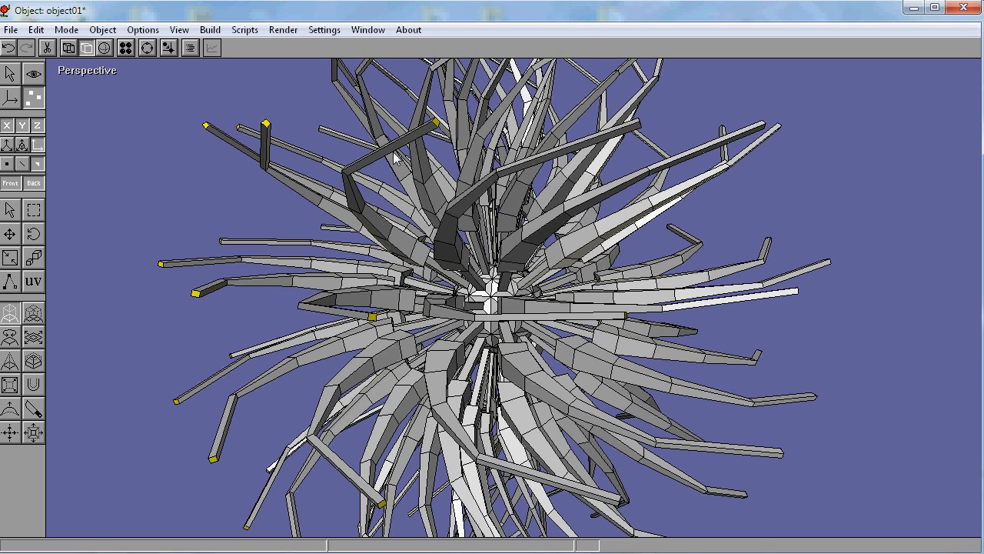
{"action": "key", "text": "i"}
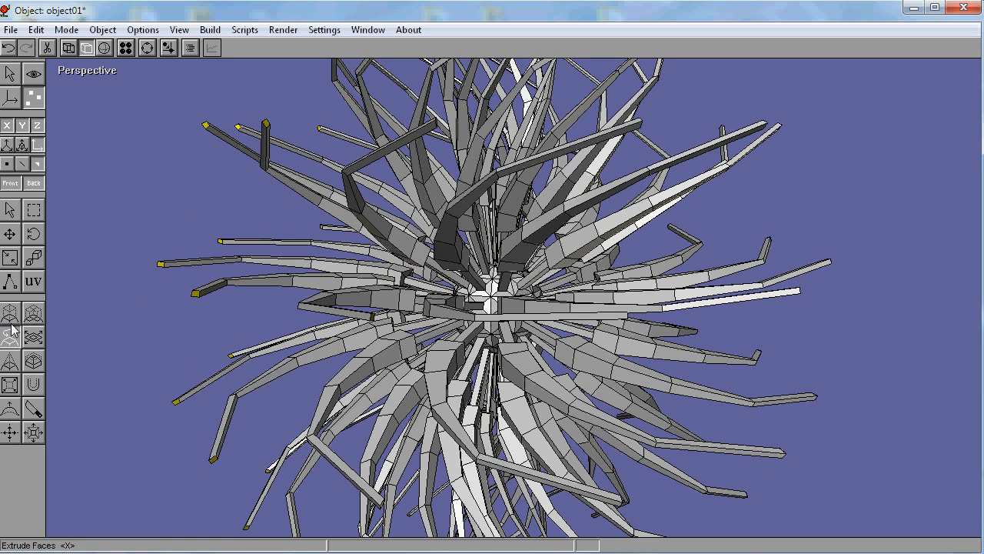
{"action": "left_click", "coordinate": [10, 363]}
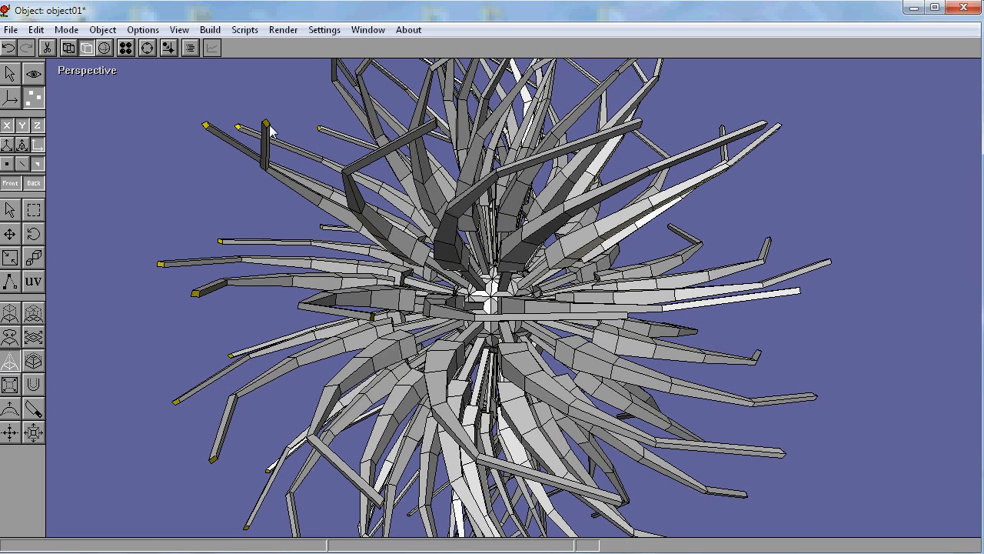
{"action": "left_click_drag", "start_coordinate": [268, 129], "coordinate": [569, 252]}
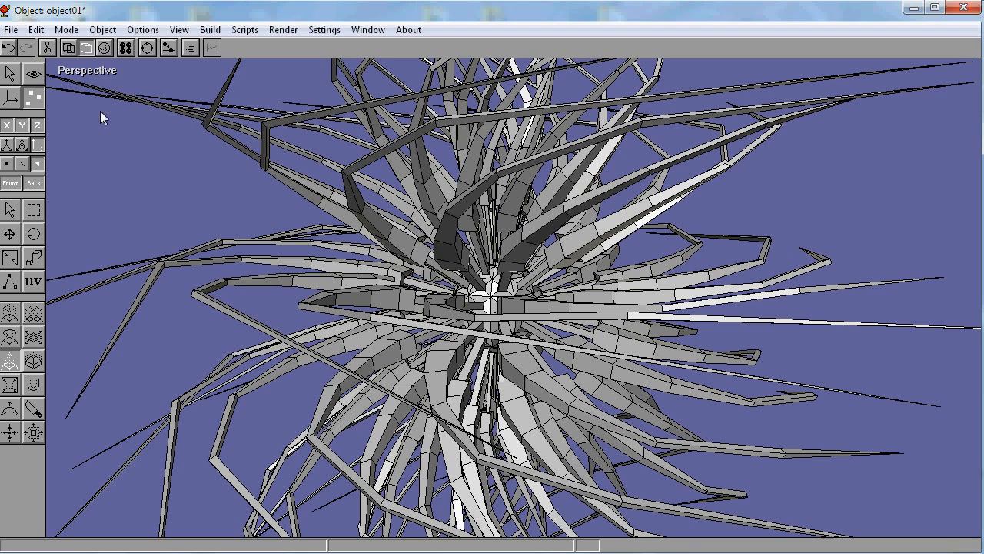
Return to whole-object editing, scale the spiked mesh down until it fits the view and rotate it to an oblique angle.
{"action": "left_click", "coordinate": [12, 75]}
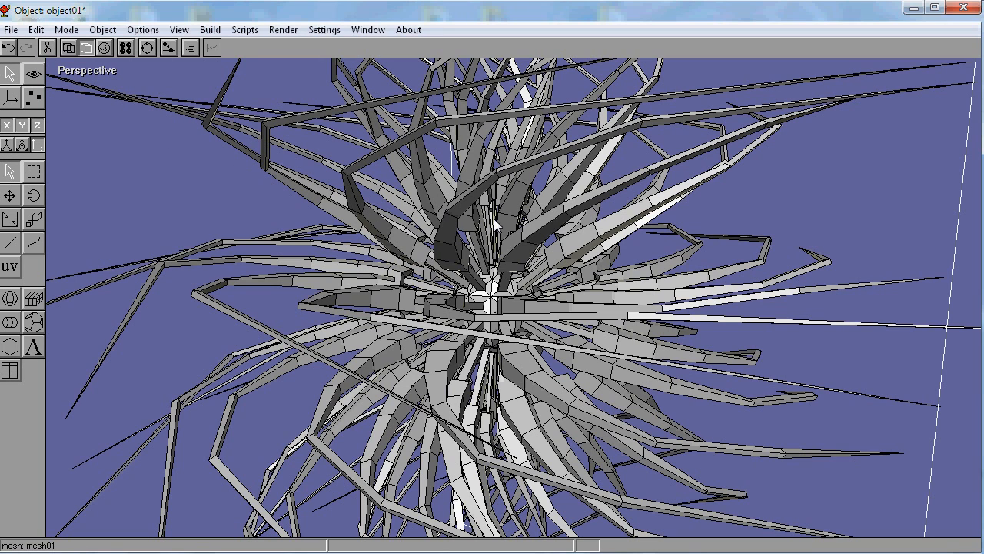
{"action": "left_click", "coordinate": [33, 219]}
{"action": "left_click_drag", "start_coordinate": [153, 218], "coordinate": [658, 230]}
{"action": "left_click", "coordinate": [35, 197]}
{"action": "left_click_drag", "start_coordinate": [400, 272], "coordinate": [482, 223]}
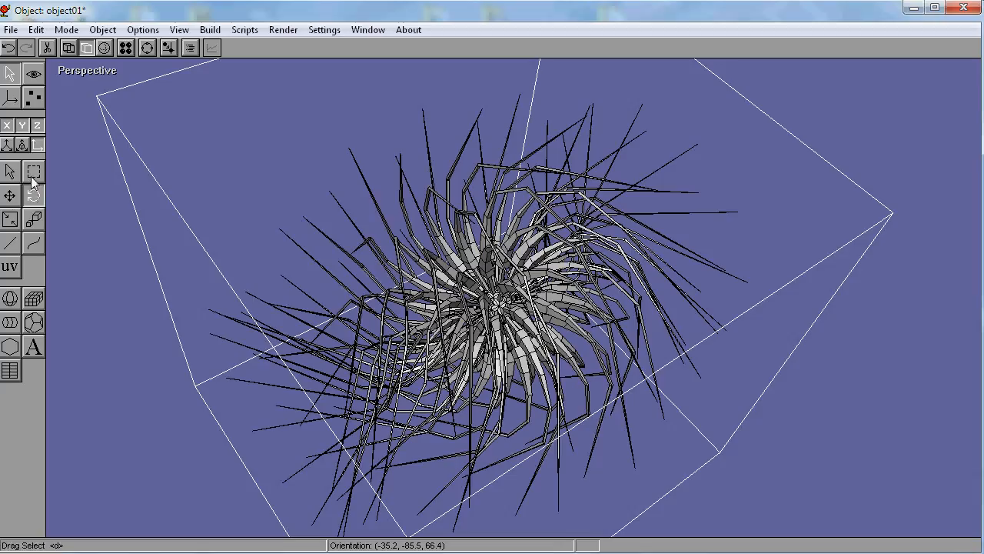
Scale the mesh up by factors of about 8.08 and 1.42 so that its central sphere fills the view.
{"action": "left_click", "coordinate": [31, 220]}
{"action": "left_click_drag", "start_coordinate": [346, 273], "coordinate": [566, 266]}
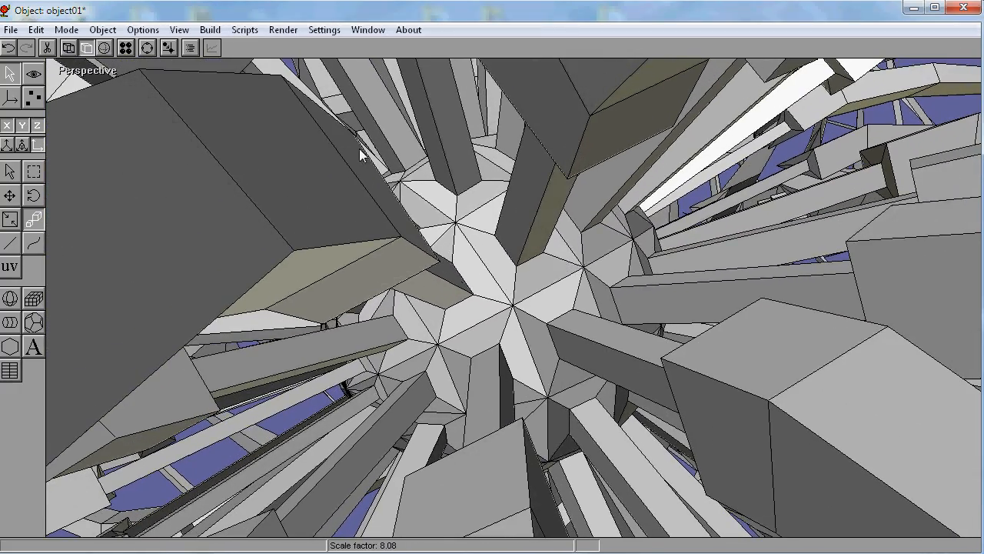
{"action": "left_click_drag", "start_coordinate": [166, 66], "coordinate": [523, 223]}
Subdivide the faces of the mesh three times with a tension of 0.
{"action": "left_click", "coordinate": [212, 31]}
{"action": "left_click", "coordinate": [213, 30]}
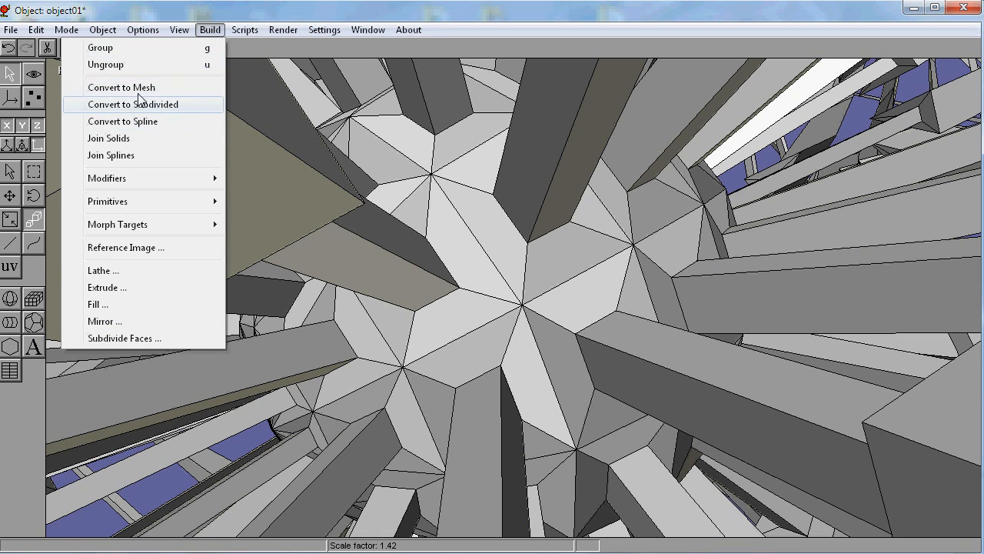
{"action": "left_click", "coordinate": [141, 338]}
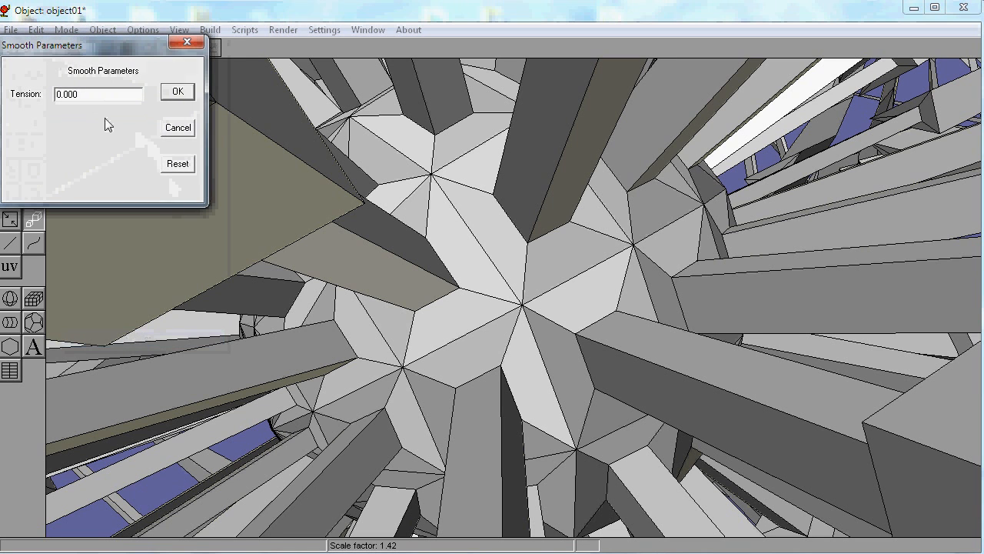
{"action": "left_click", "coordinate": [174, 92]}
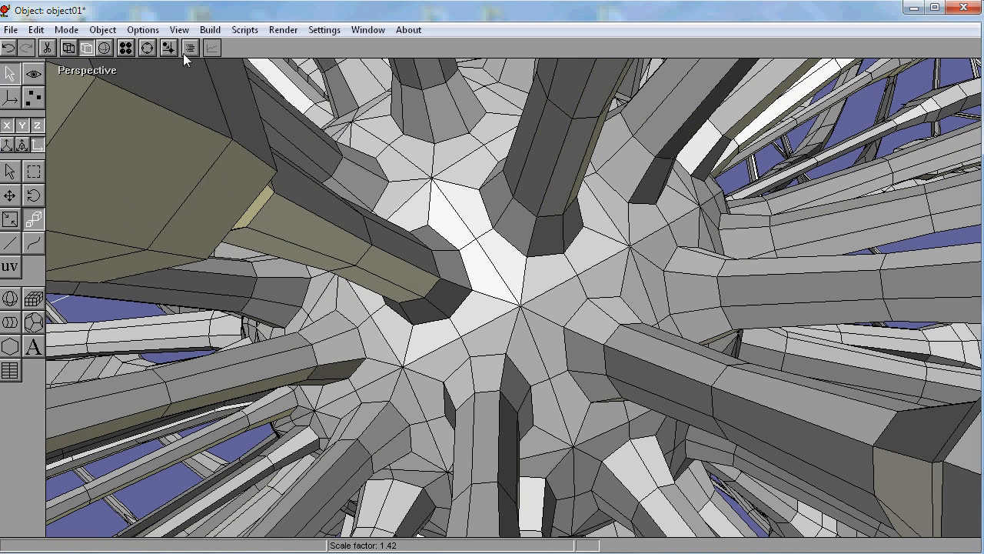
{"action": "left_click", "coordinate": [210, 29]}
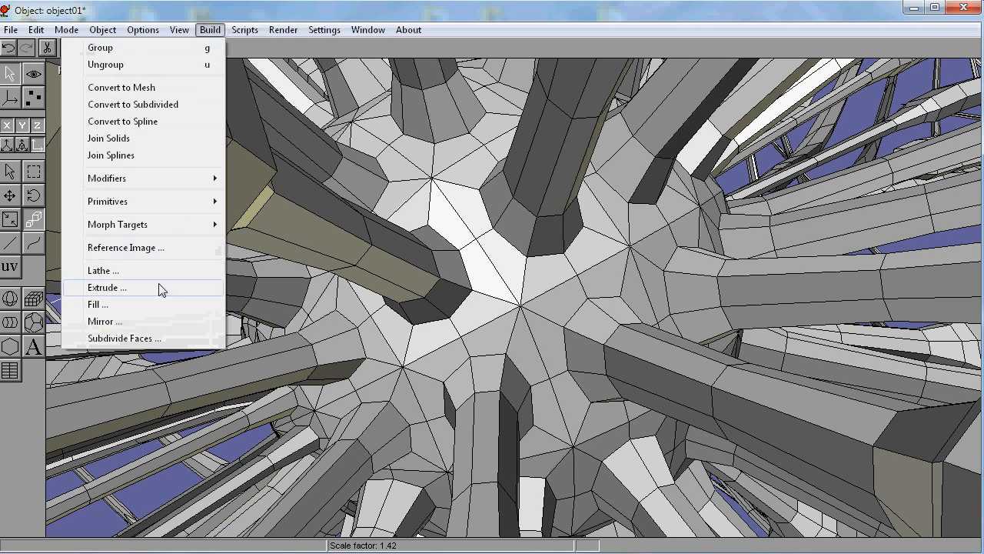
{"action": "left_click", "coordinate": [154, 332]}
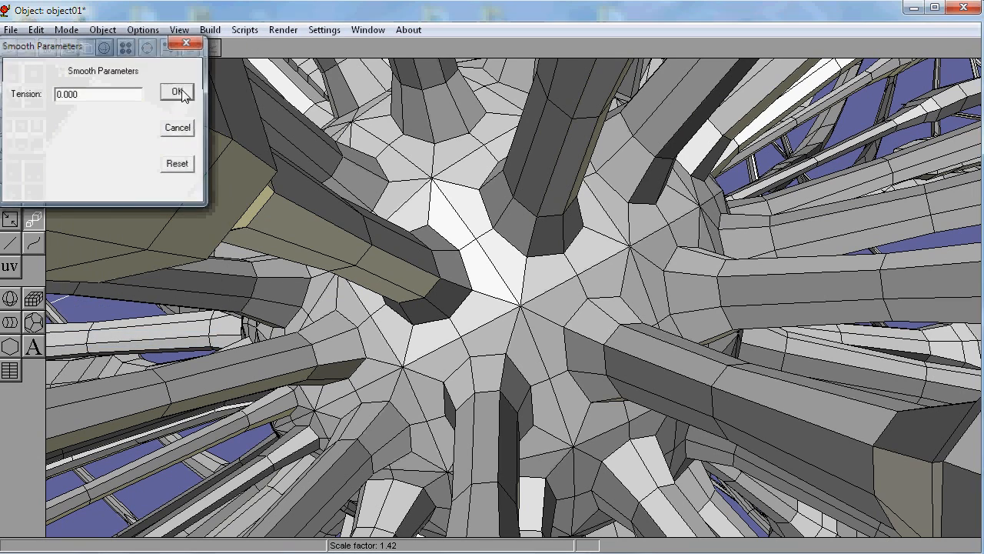
{"action": "left_click", "coordinate": [182, 90]}
{"action": "left_click", "coordinate": [210, 29]}
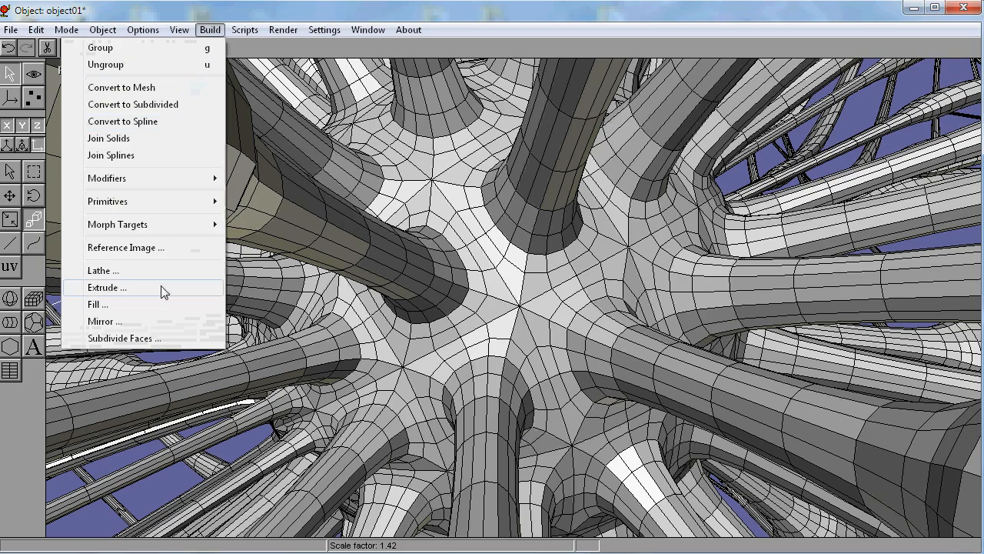
{"action": "left_click", "coordinate": [139, 338]}
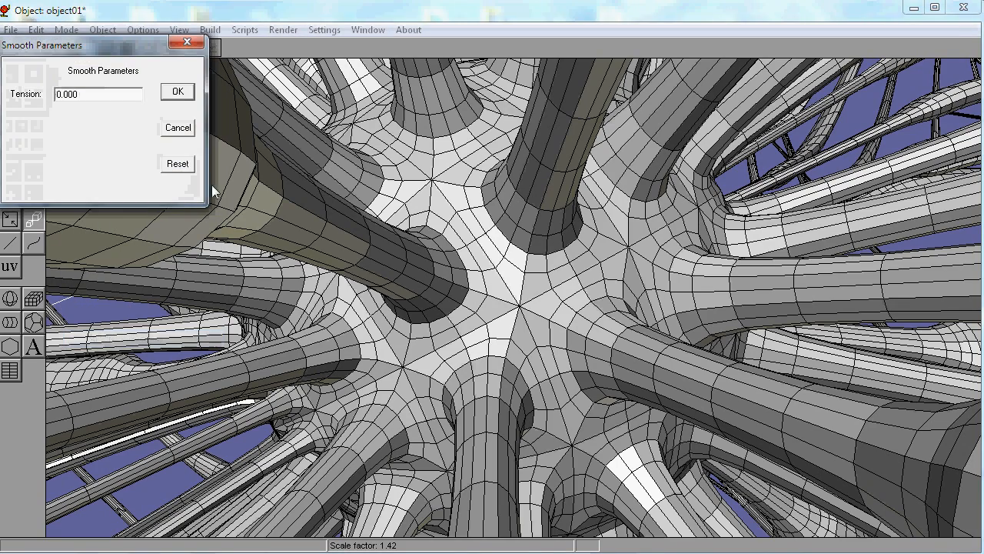
{"action": "left_click", "coordinate": [180, 90]}
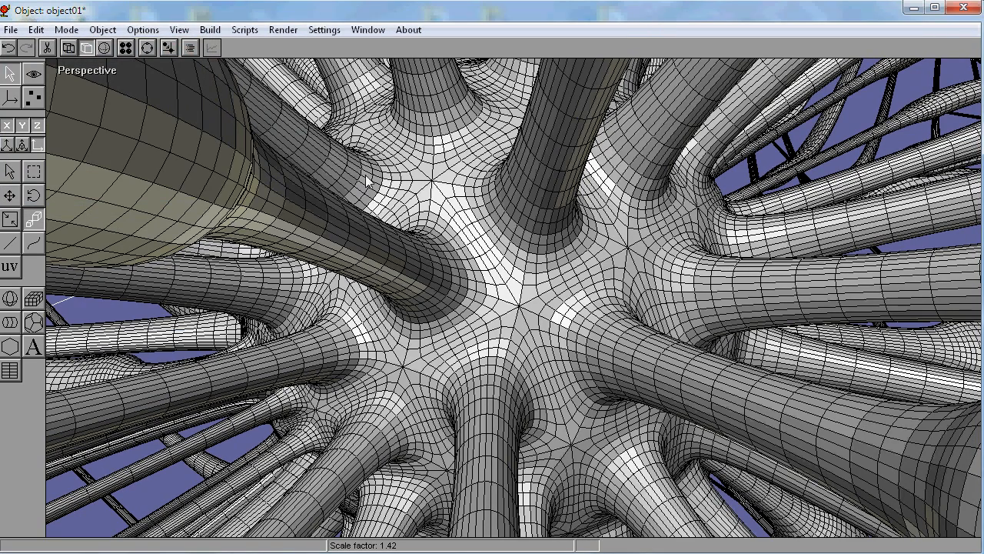
Scale the mesh down by a factor of about 0.252 and display it with smooth shading.
{"action": "left_click_drag", "start_coordinate": [409, 294], "coordinate": [295, 286]}
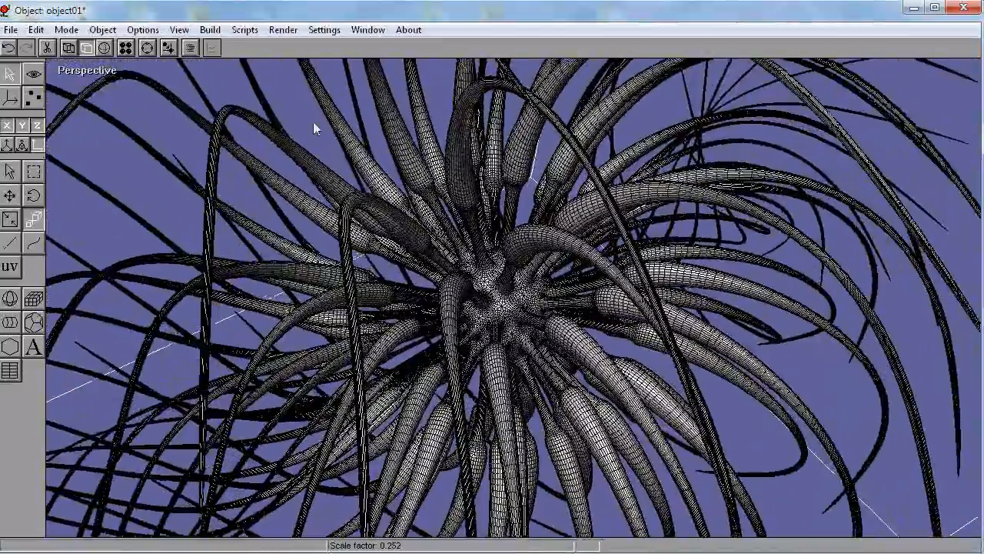
{"action": "left_click", "coordinate": [179, 30]}
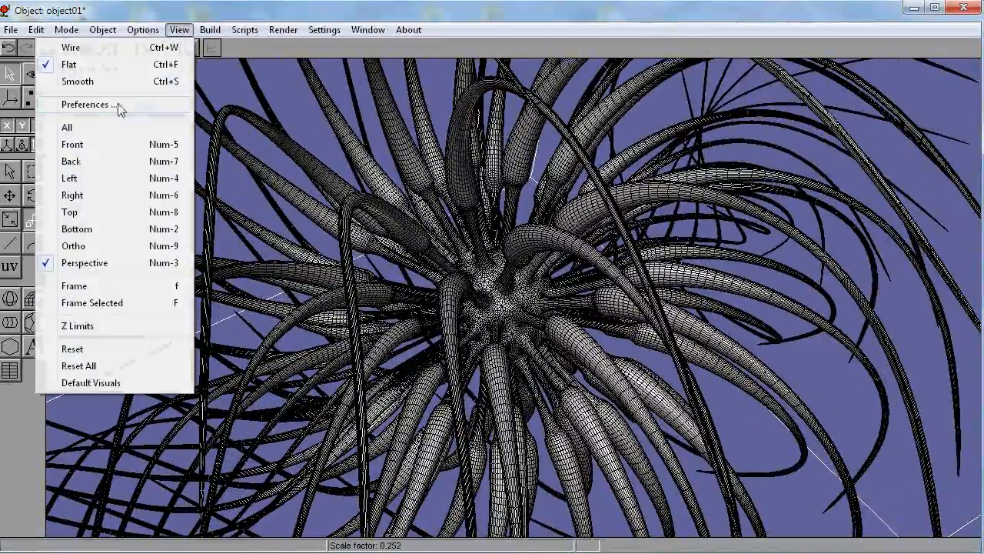
{"action": "left_click", "coordinate": [103, 48]}
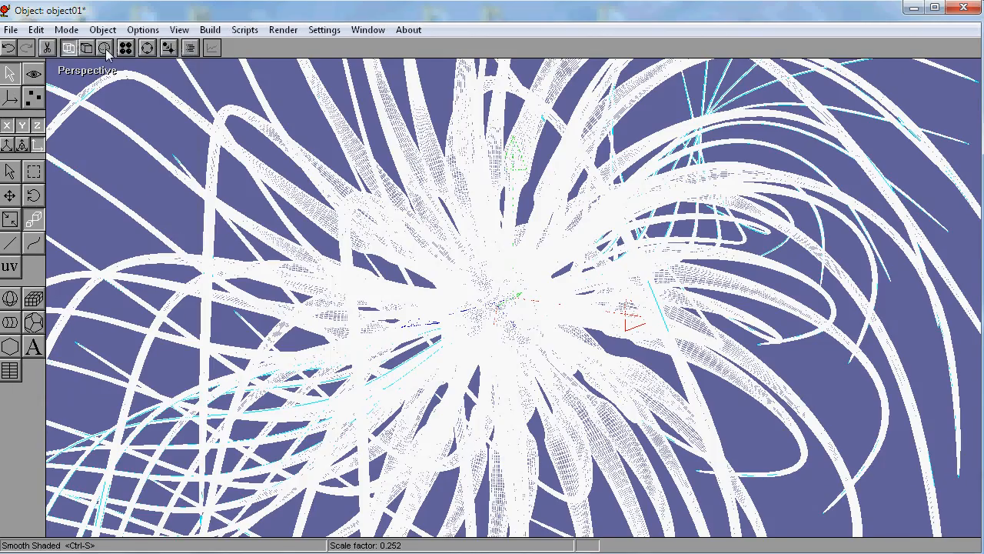
{"action": "left_click", "coordinate": [180, 30]}
{"action": "left_click", "coordinate": [129, 82]}
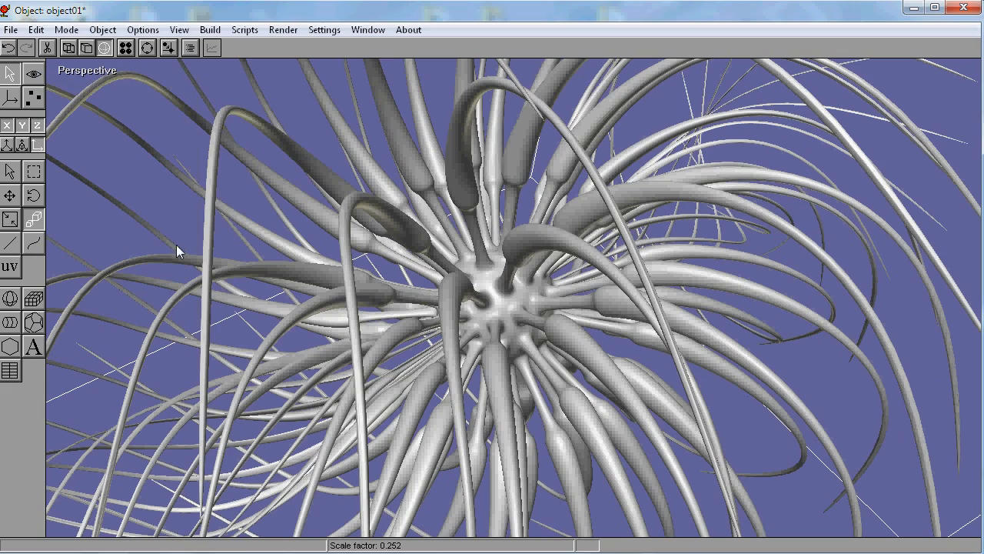
Resize the smooth-shaded mesh and rotate it until its curved arms spiral around the centre facing the view.
{"action": "scroll", "coordinate": [335, 286], "scroll_direction": "up", "scroll_amount": 10}
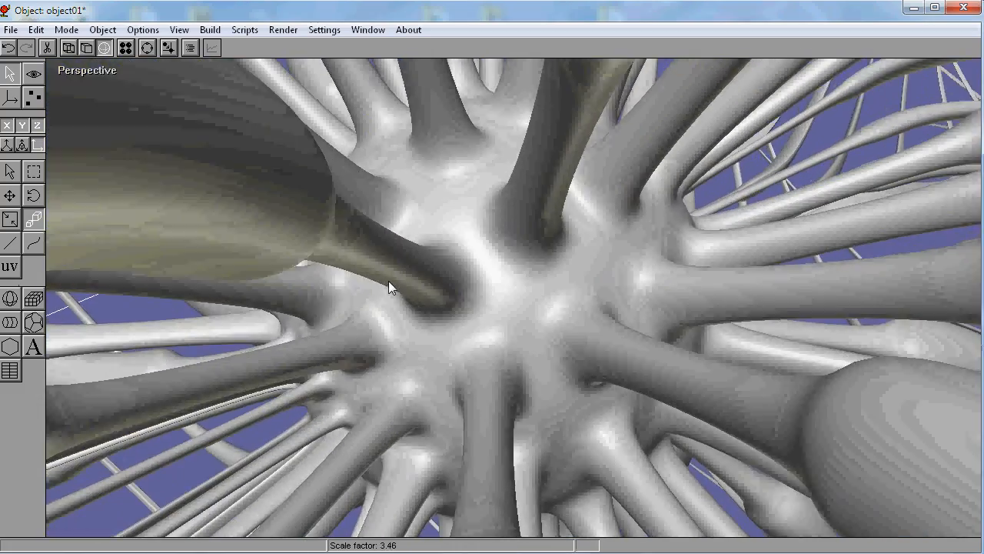
{"action": "scroll", "coordinate": [322, 284], "scroll_direction": "down", "scroll_amount": 4}
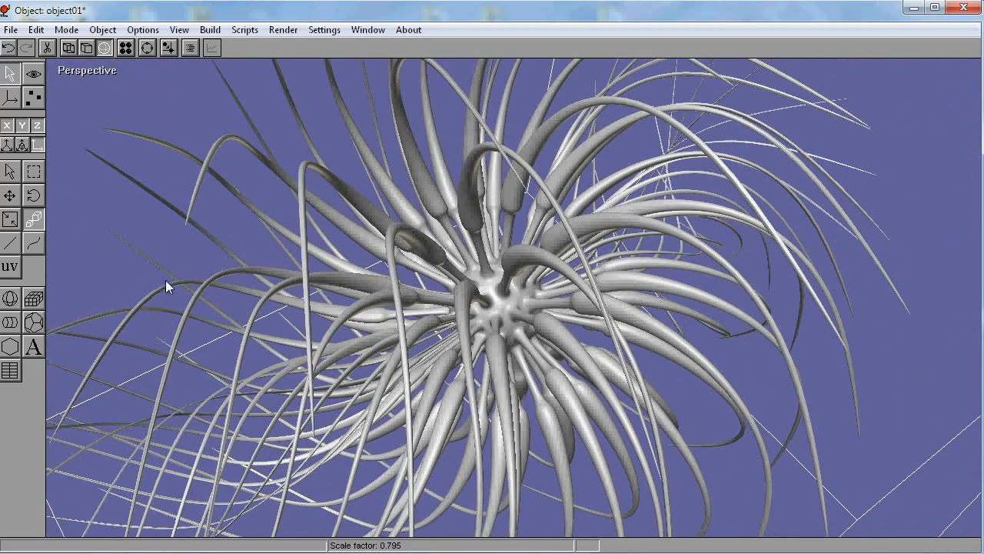
{"action": "left_click", "coordinate": [30, 197]}
{"action": "mouse_move", "coordinate": [353, 277]}
{"action": "left_mouse_down"}
{"action": "mouse_move", "coordinate": [459, 278]}
{"action": "mouse_move", "coordinate": [413, 248]}
{"action": "mouse_move", "coordinate": [371, 249]}
{"action": "mouse_move", "coordinate": [273, 323]}
{"action": "mouse_move", "coordinate": [115, 342]}
{"action": "mouse_move", "coordinate": [70, 318]}
{"action": "mouse_move", "coordinate": [68, 305]}
{"action": "mouse_move", "coordinate": [176, 332]}
{"action": "left_mouse_up"}
{"action": "left_click_drag", "start_coordinate": [211, 330], "coordinate": [202, 333]}
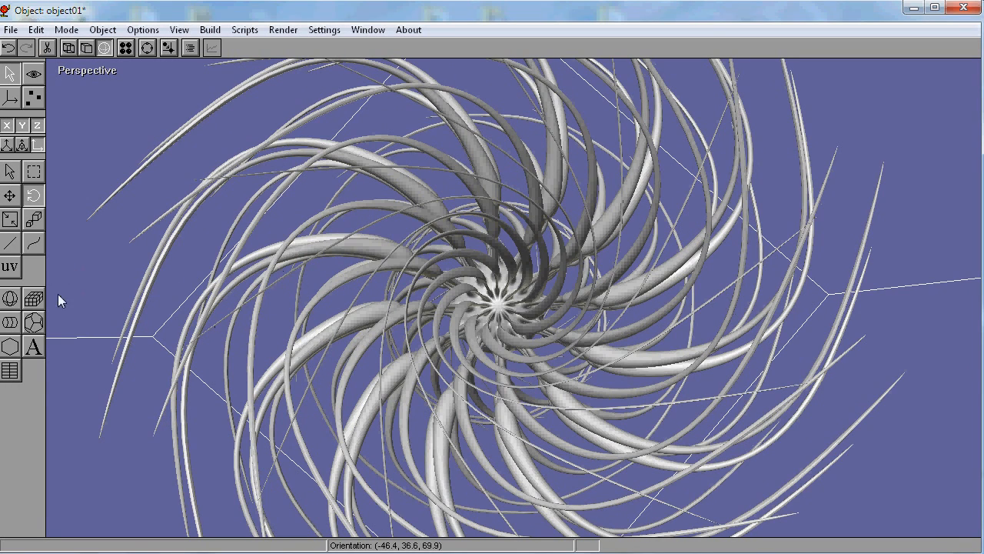
Keep Scanline as the renderer and set the anti-alias filter to Bicubic, 3 x 3 support.
{"action": "left_click", "coordinate": [328, 31]}
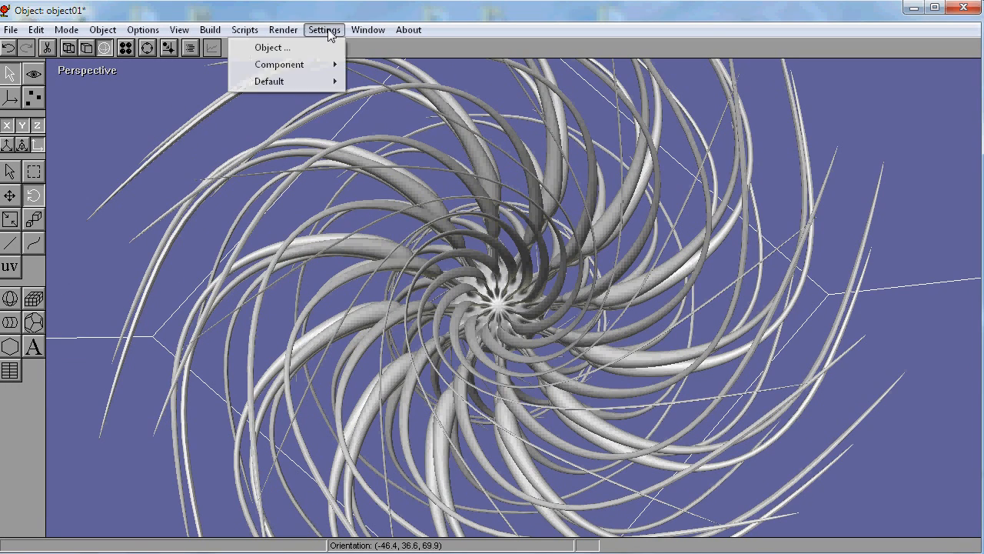
{"action": "mouse_move", "coordinate": [292, 33]}
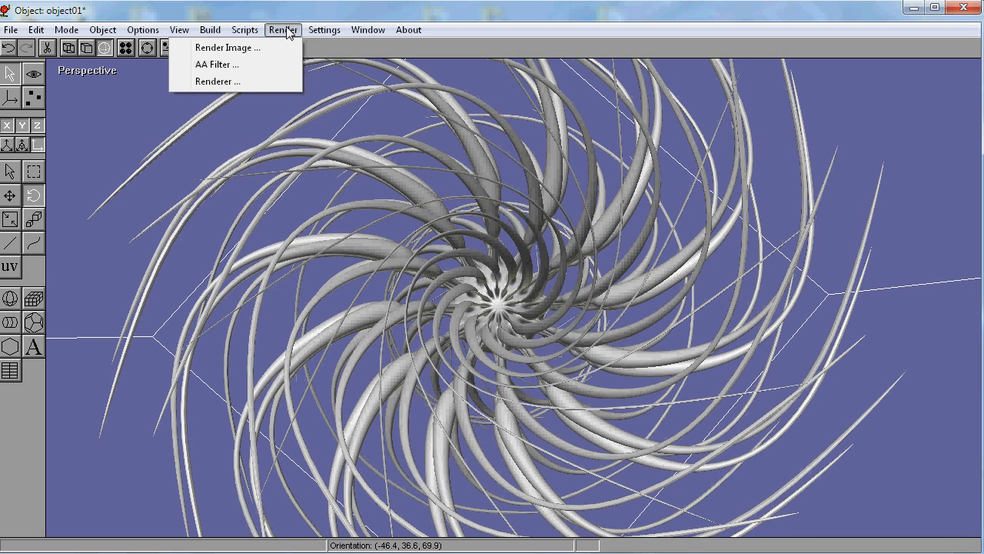
{"action": "left_click", "coordinate": [217, 80]}
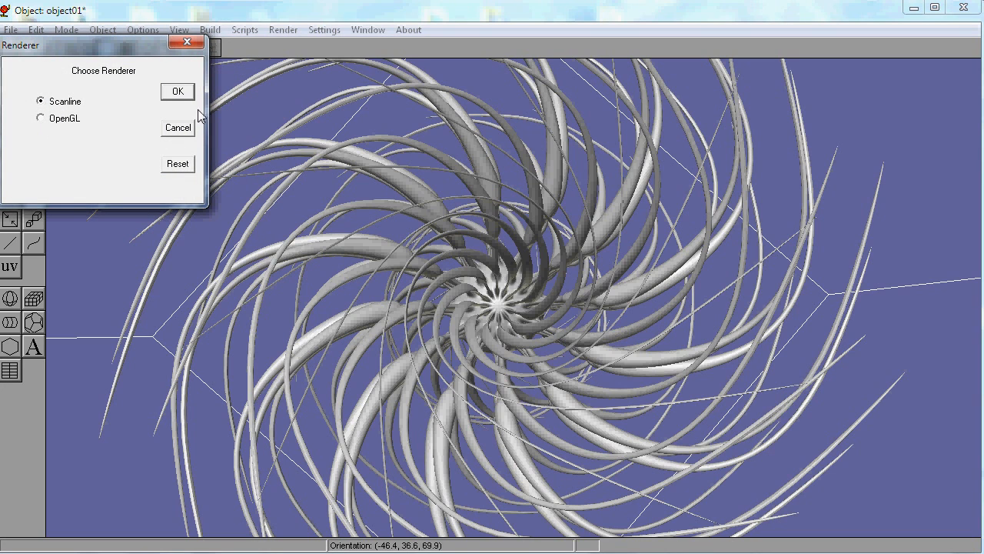
{"action": "left_click", "coordinate": [176, 92]}
{"action": "left_click", "coordinate": [285, 30]}
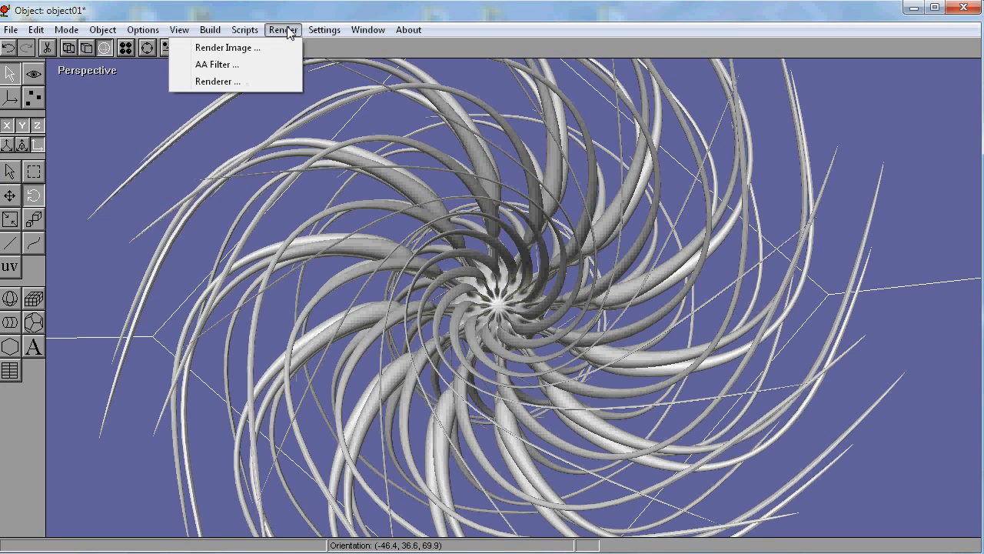
{"action": "left_click", "coordinate": [222, 65]}
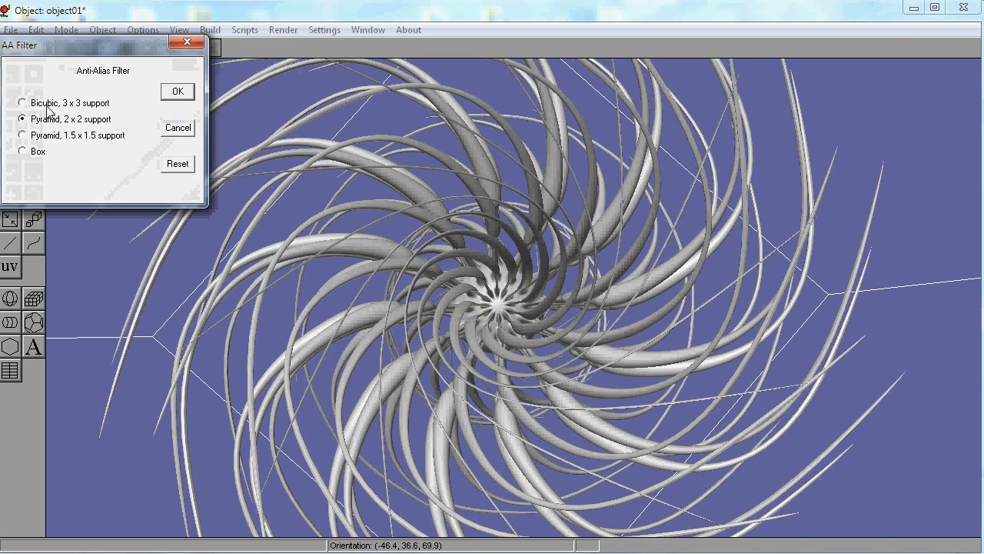
{"action": "left_click", "coordinate": [23, 102]}
{"action": "left_click", "coordinate": [181, 92]}
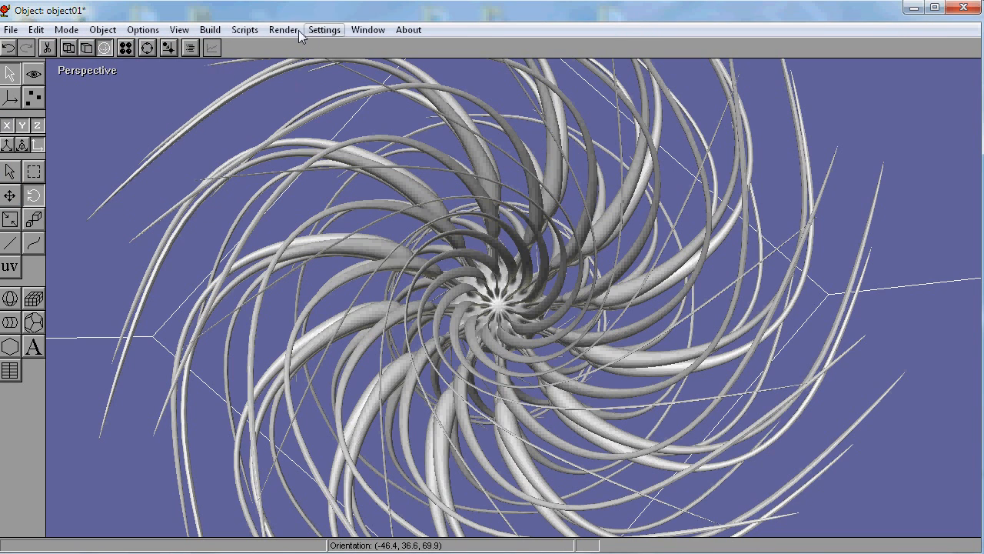
Render an antialiased 400 by 300 image of the spiral mesh.
{"action": "left_click", "coordinate": [283, 30]}
{"action": "left_click", "coordinate": [256, 48]}
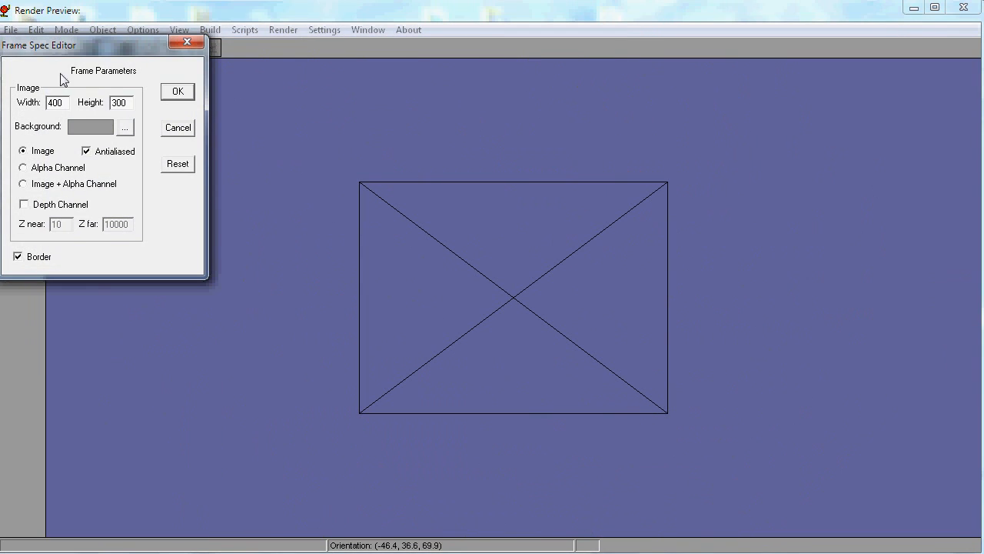
{"action": "left_click_drag", "start_coordinate": [98, 42], "coordinate": [172, 141]}
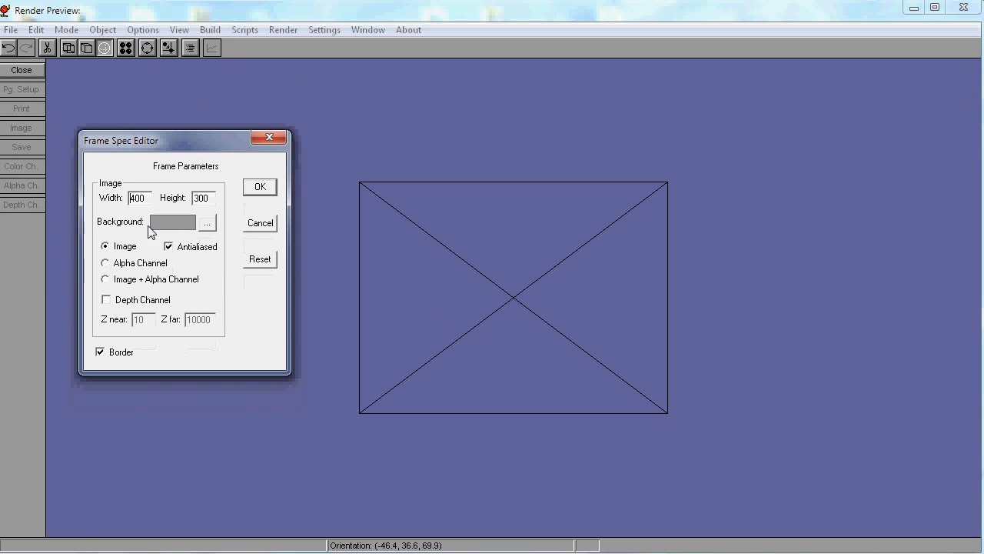
{"action": "left_click", "coordinate": [262, 190]}
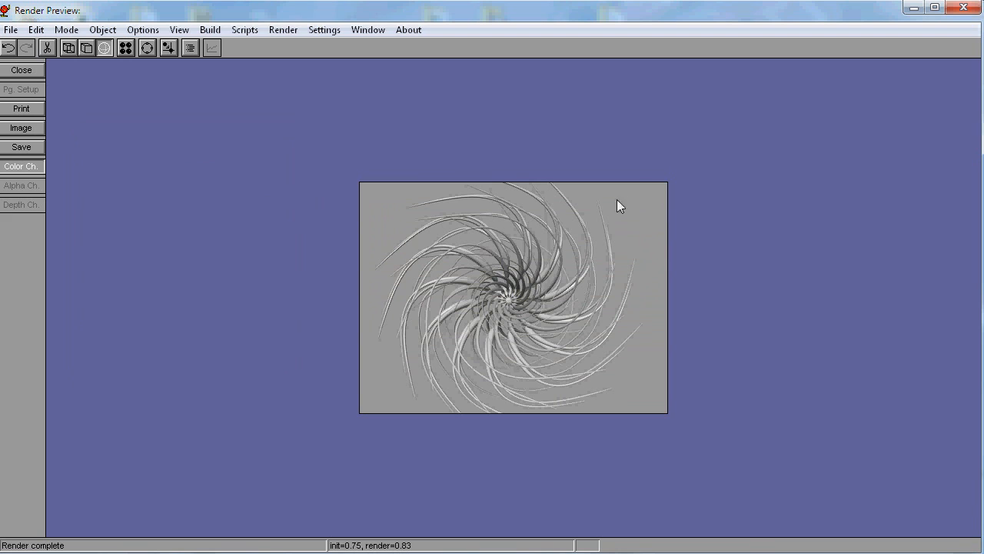
Change the background colour in the render's frame parameters to a saturated blue.
{"action": "left_click", "coordinate": [23, 126]}
{"action": "left_click_drag", "start_coordinate": [107, 41], "coordinate": [245, 148]}
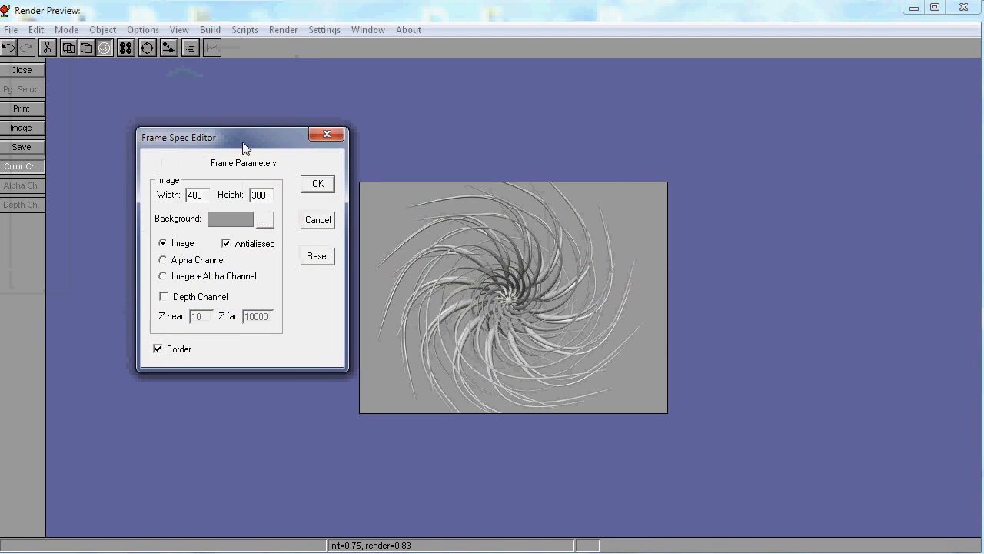
{"action": "left_click", "coordinate": [265, 220]}
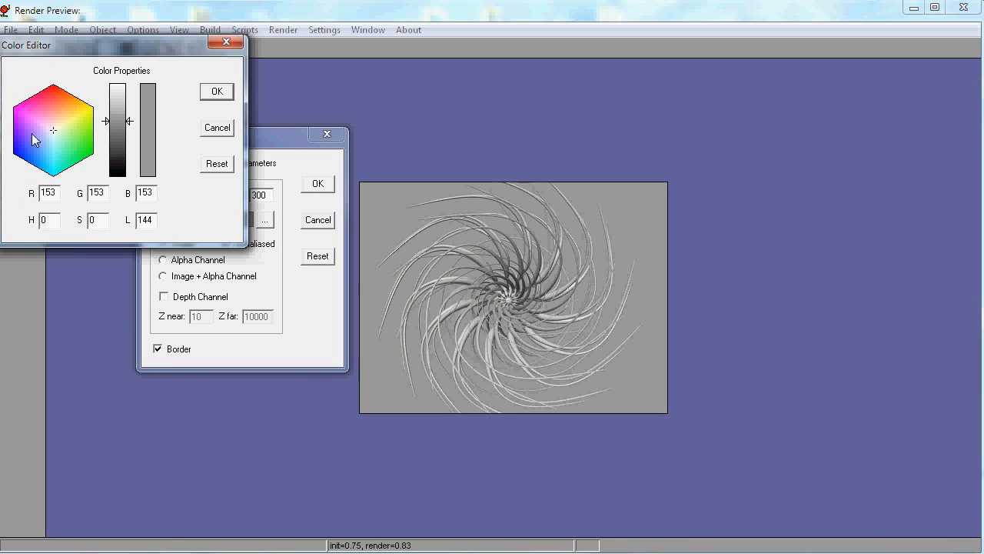
{"action": "left_click", "coordinate": [40, 139]}
{"action": "left_click_drag", "start_coordinate": [40, 142], "coordinate": [16, 156]}
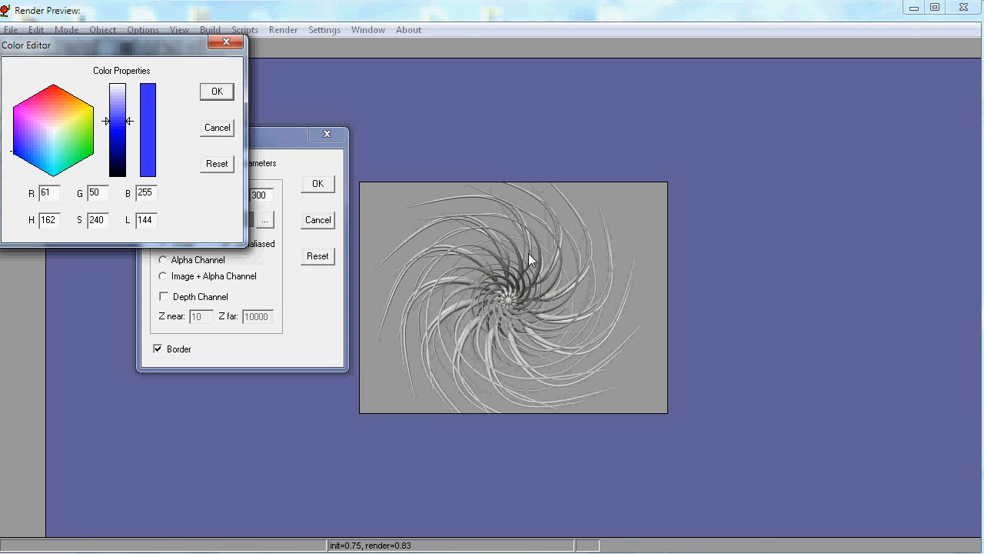
{"action": "left_click_drag", "start_coordinate": [51, 87], "coordinate": [15, 158]}
{"action": "left_click", "coordinate": [218, 93]}
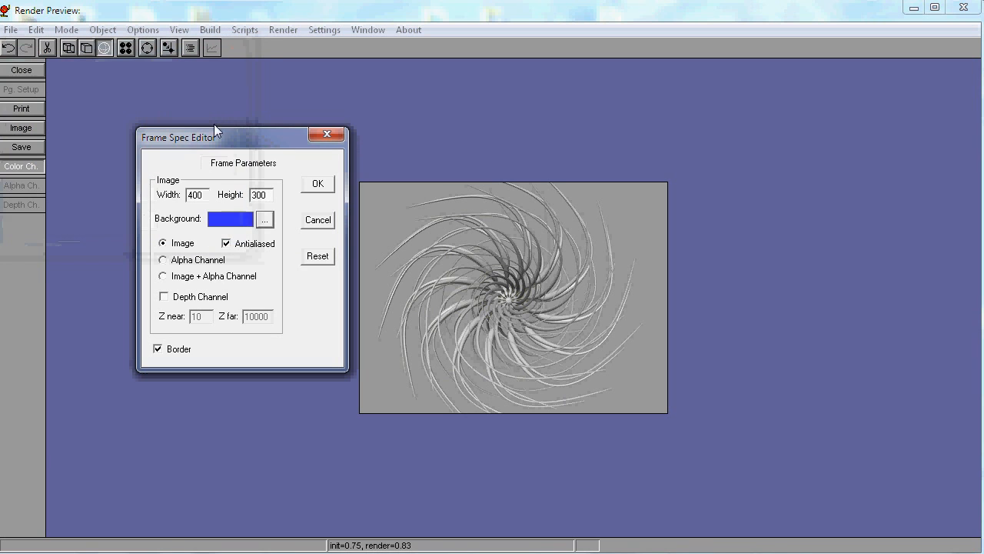
Set the frame size to 1024 by 1024, include the alpha channel with the image, and render it.
{"action": "double_click", "coordinate": [203, 195]}
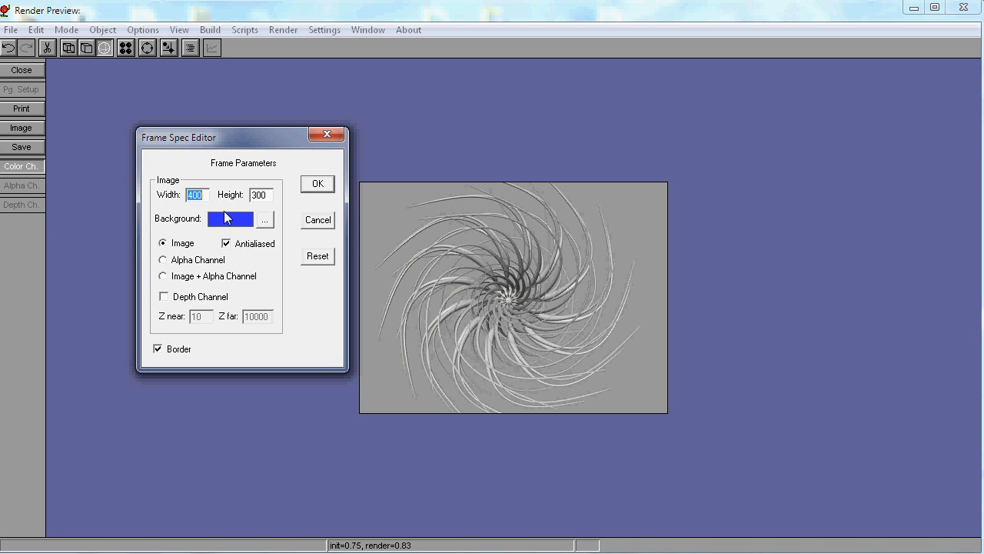
{"action": "type", "text": "1024"}
{"action": "double_click", "coordinate": [268, 194]}
{"action": "type", "text": "10"}
{"action": "left_click", "coordinate": [319, 186]}
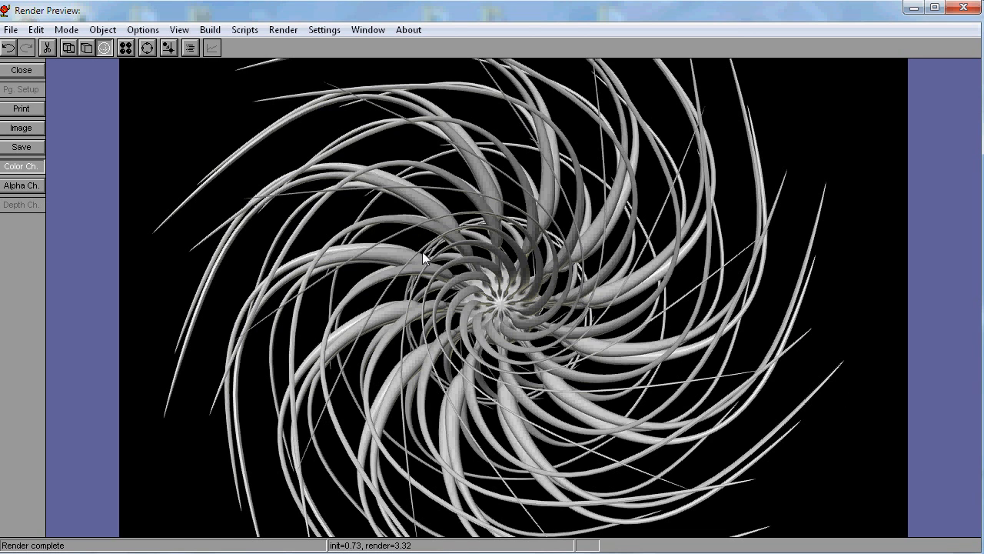
Close the render preview and scale the mesh uniformly by factors of about 1.07 and 0.741.
{"action": "left_click", "coordinate": [25, 71]}
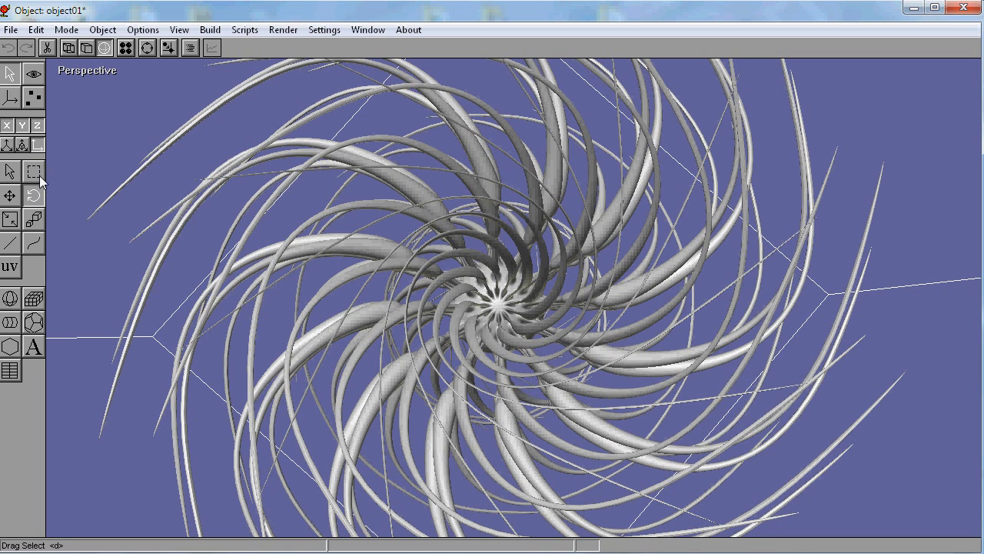
{"action": "left_click", "coordinate": [33, 219]}
{"action": "mouse_move", "coordinate": [644, 286]}
{"action": "left_mouse_down"}
{"action": "mouse_move", "coordinate": [590, 265]}
{"action": "mouse_move", "coordinate": [612, 285]}
{"action": "mouse_move", "coordinate": [643, 273]}
{"action": "left_mouse_up"}
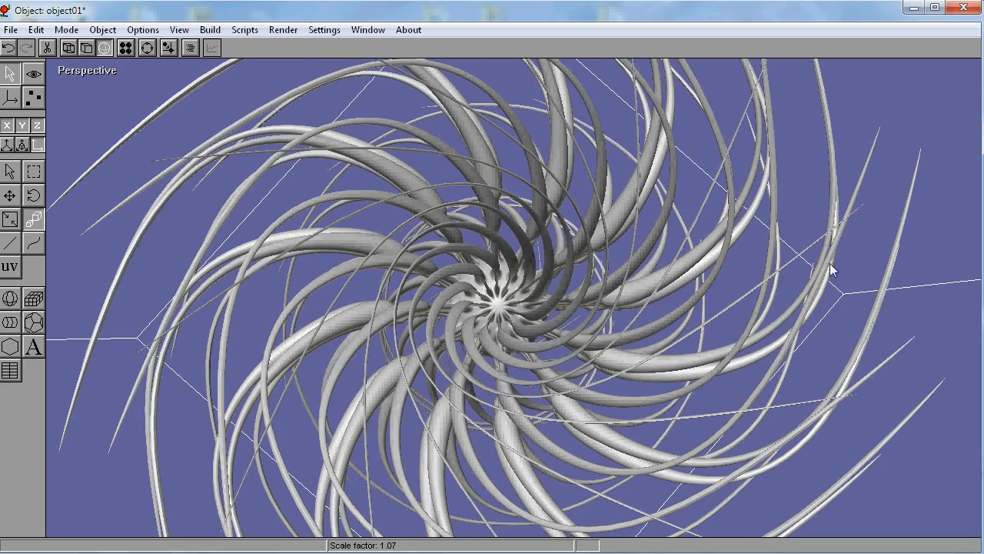
{"action": "mouse_move", "coordinate": [602, 227]}
{"action": "left_mouse_down"}
{"action": "mouse_move", "coordinate": [569, 229]}
{"action": "mouse_move", "coordinate": [589, 238]}
{"action": "left_mouse_up"}
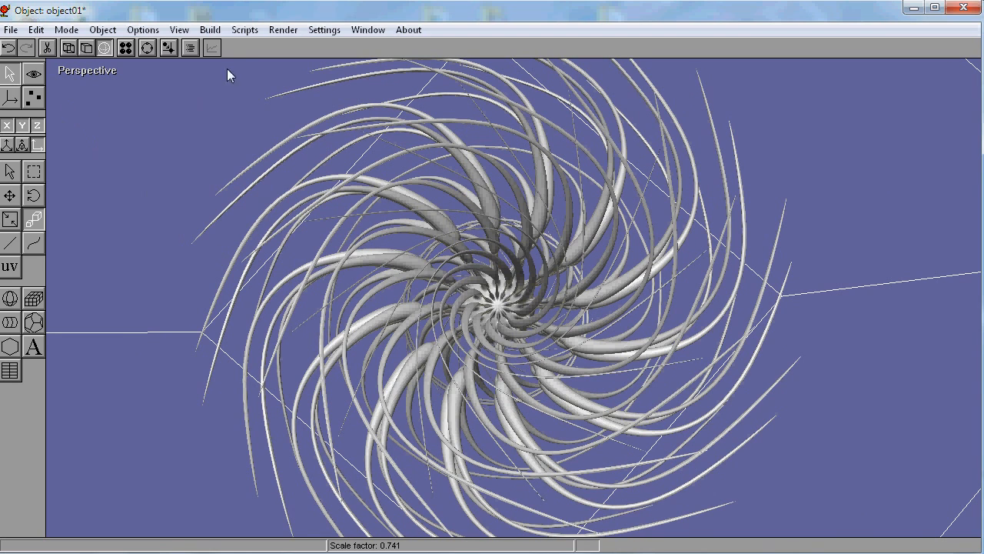
Render the resized mesh again with the current frame parameters.
{"action": "left_click", "coordinate": [280, 31]}
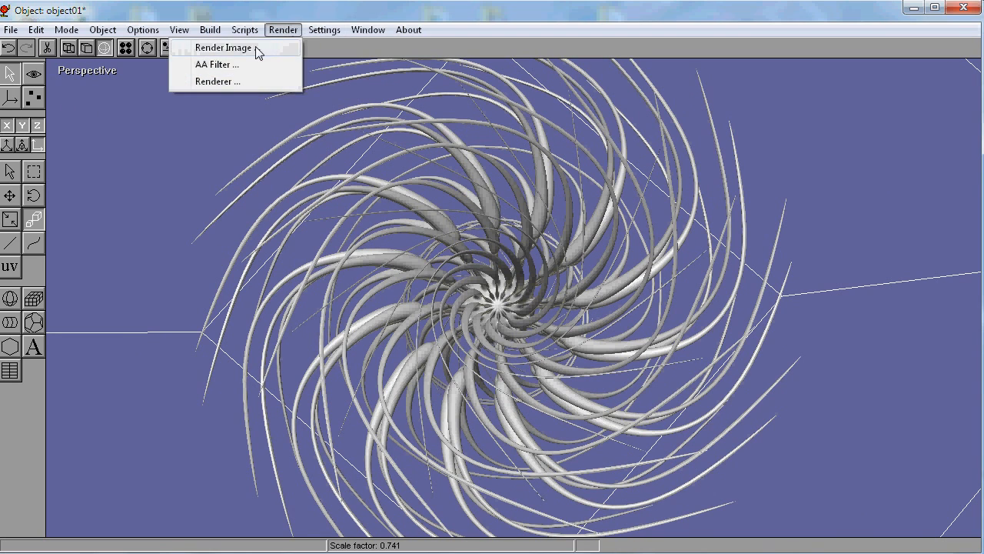
{"action": "left_click", "coordinate": [255, 46]}
{"action": "left_click", "coordinate": [178, 91]}
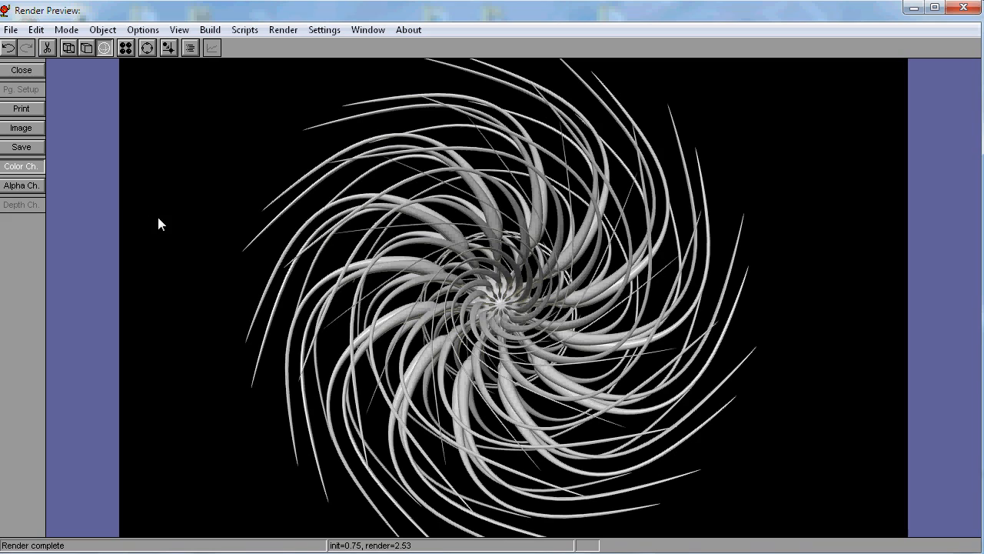
Compare the alpha channel of the render with its color channel.
{"action": "left_click", "coordinate": [21, 190]}
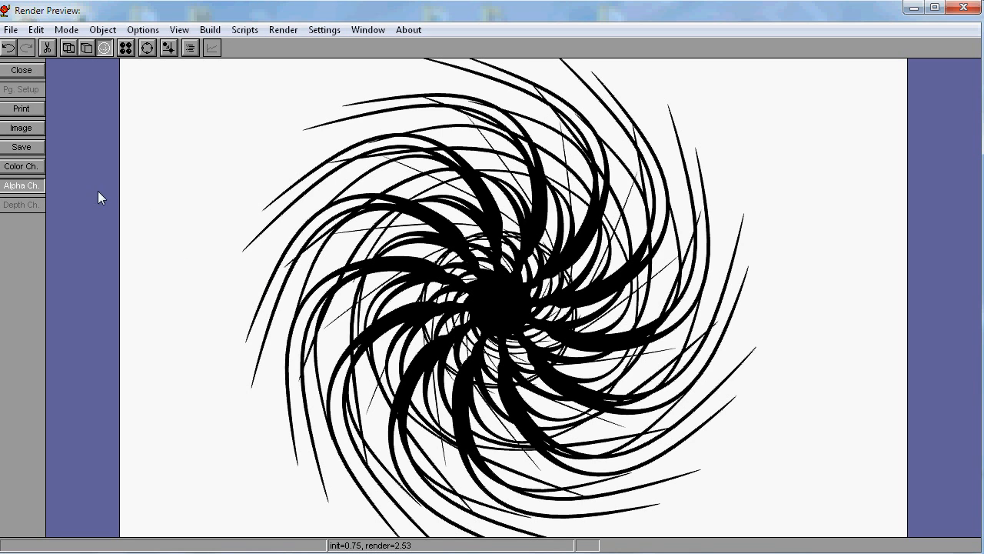
{"action": "left_click", "coordinate": [6, 169]}
{"action": "left_click", "coordinate": [22, 186]}
{"action": "left_click", "coordinate": [26, 166]}
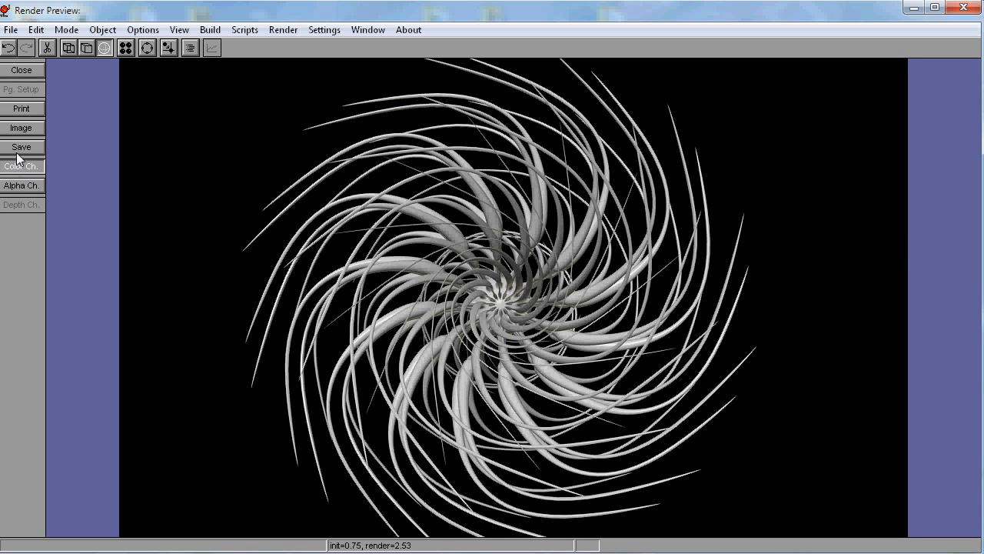
Save the color channel as a BMP file named "hairy thing 001c" in the rendered folder.
{"action": "left_click", "coordinate": [22, 147]}
{"action": "left_click_drag", "start_coordinate": [110, 51], "coordinate": [262, 160]}
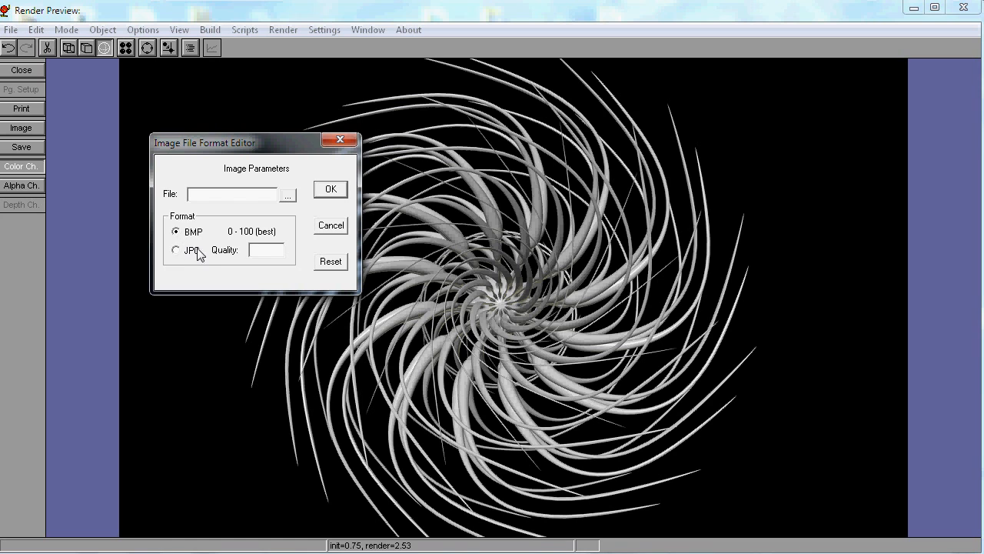
{"action": "left_click", "coordinate": [287, 198]}
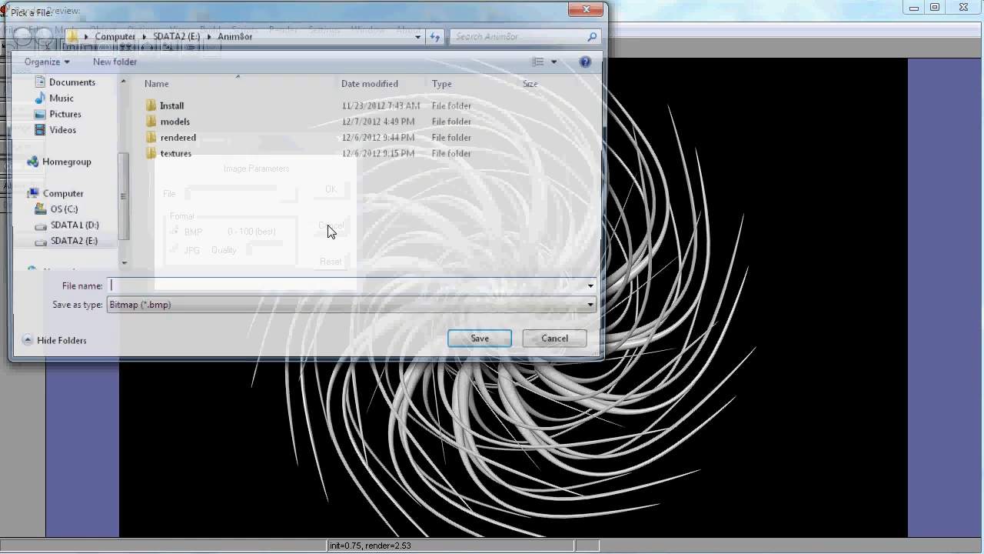
{"action": "double_click", "coordinate": [185, 138]}
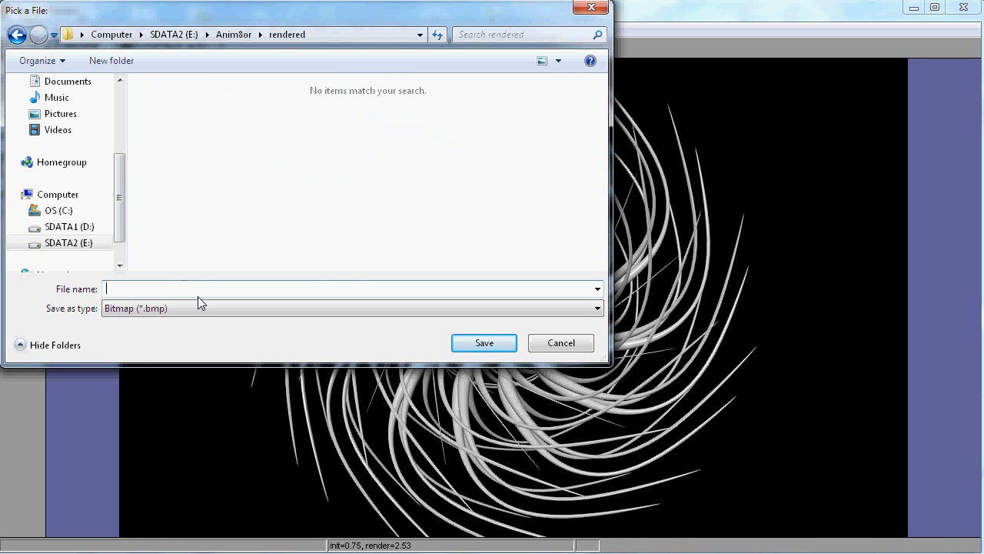
{"action": "left_click_drag", "start_coordinate": [241, 10], "coordinate": [333, 97]}
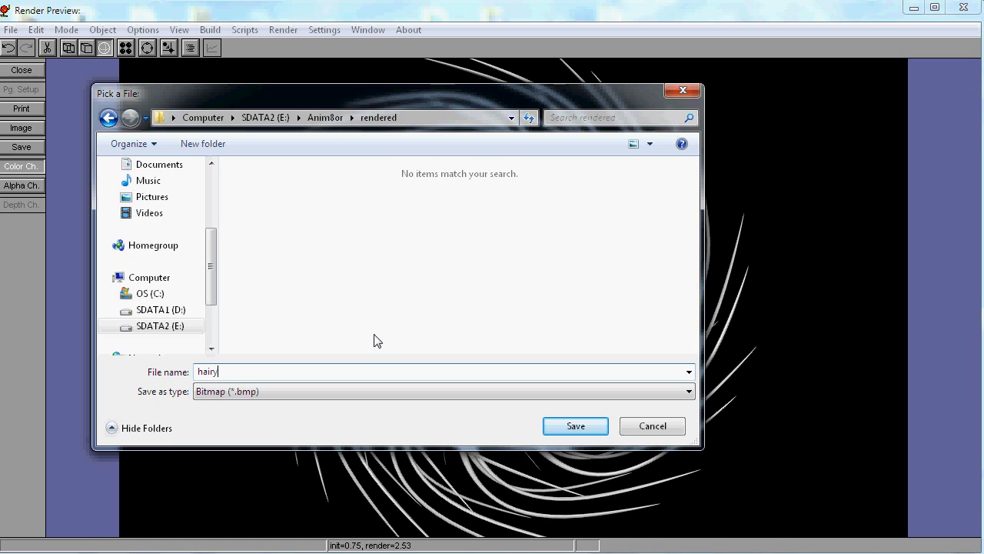
{"action": "type", "text": "thing 001c"}
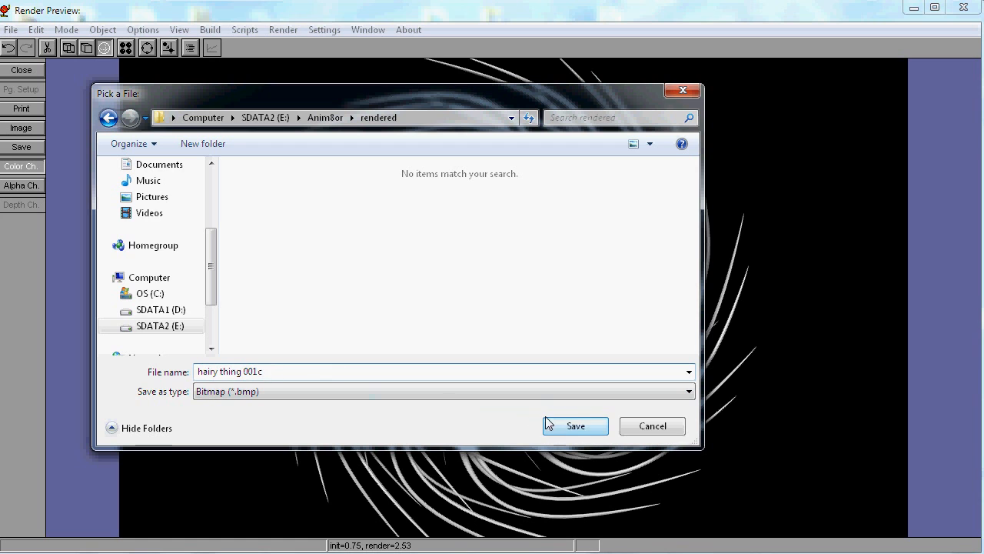
{"action": "left_click", "coordinate": [576, 426]}
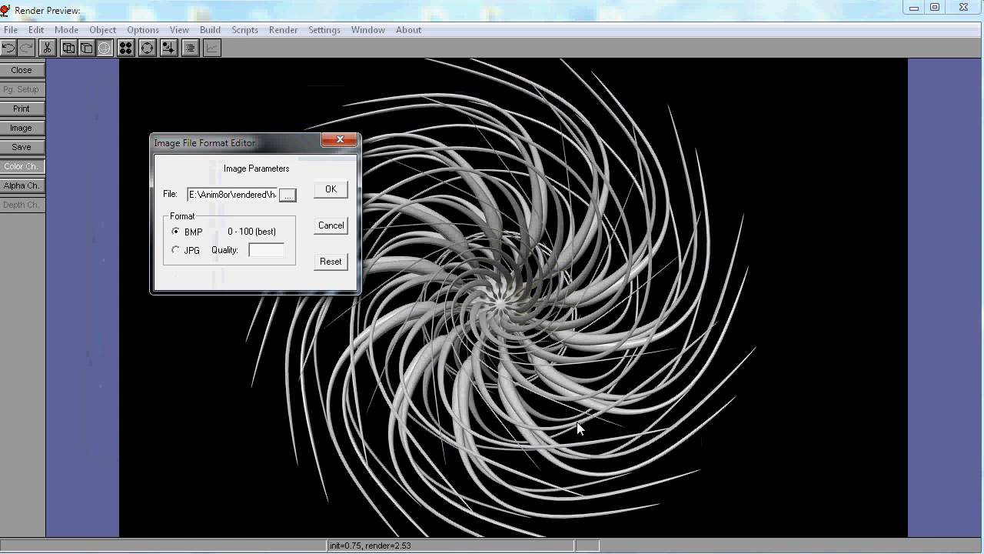
{"action": "left_click", "coordinate": [326, 193]}
{"action": "left_click", "coordinate": [336, 190]}
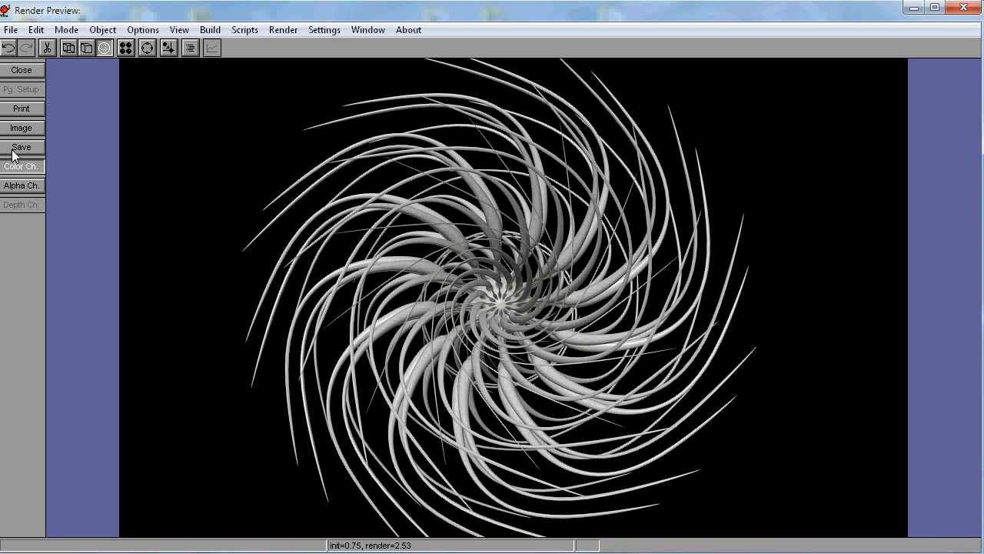
Save the render's alpha channel as a BMP file named "hairy thing 001a" in the rendered folder.
{"action": "left_click", "coordinate": [21, 186]}
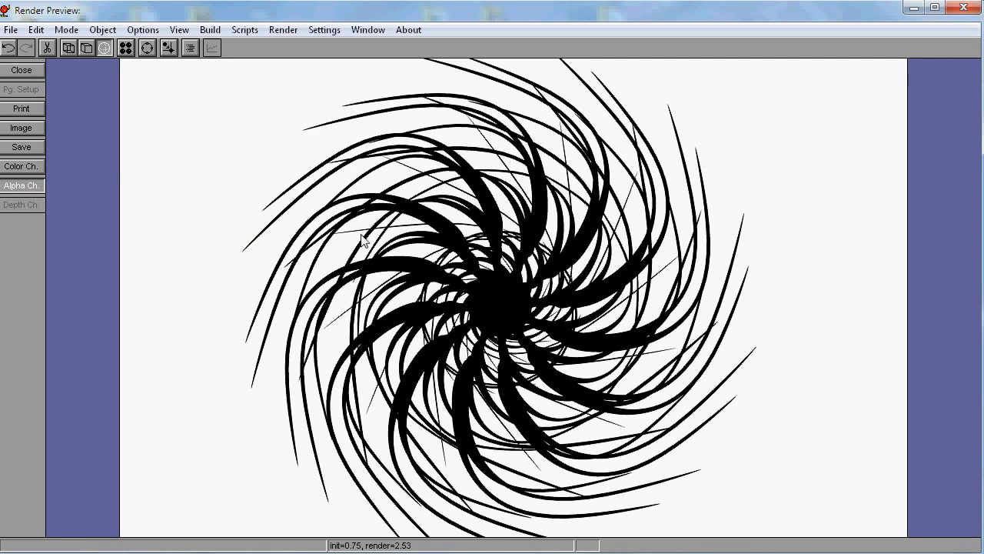
{"action": "left_click", "coordinate": [22, 147]}
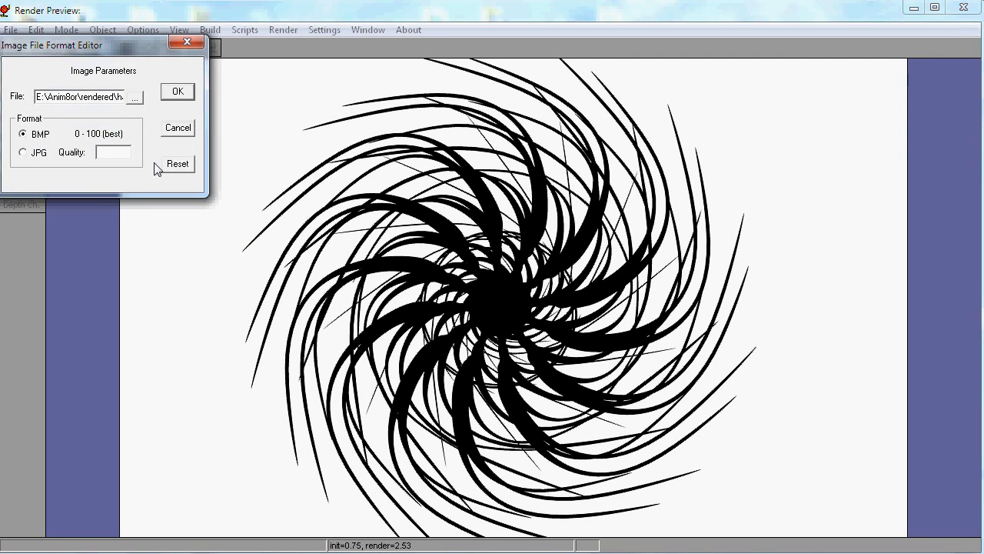
{"action": "left_click", "coordinate": [135, 100]}
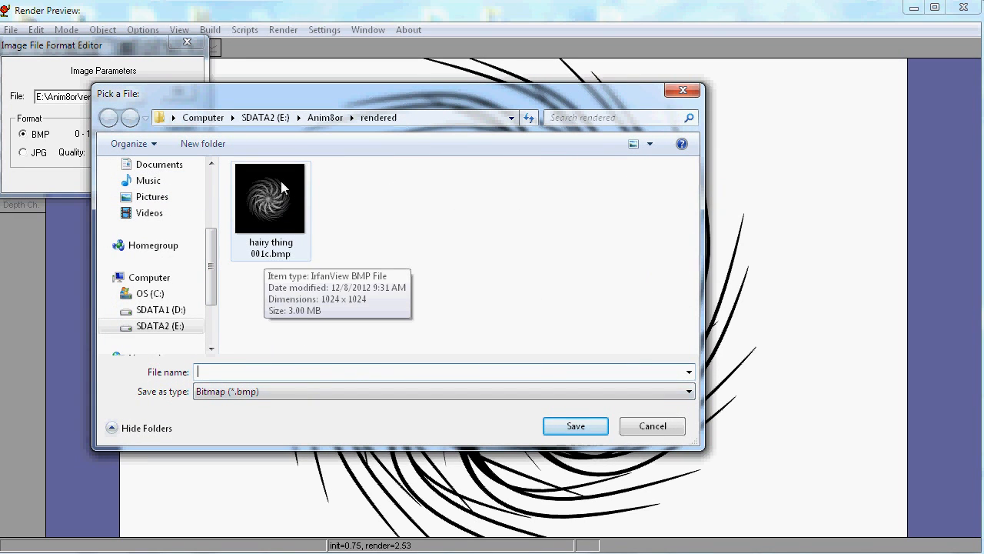
{"action": "left_click", "coordinate": [267, 259]}
{"action": "left_click", "coordinate": [267, 371]}
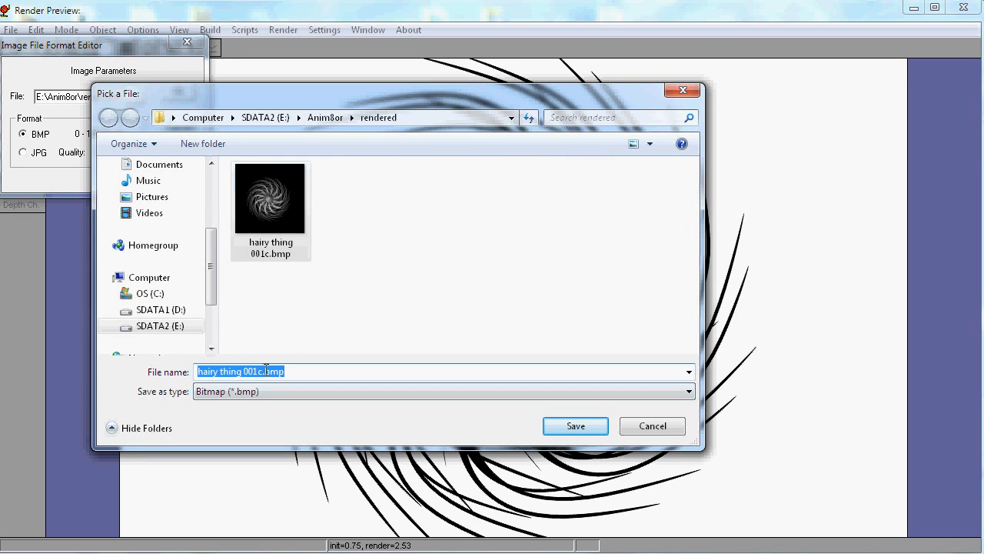
{"action": "left_click", "coordinate": [263, 370]}
{"action": "key", "text": "BackSpace"}
{"action": "type", "text": "a"}
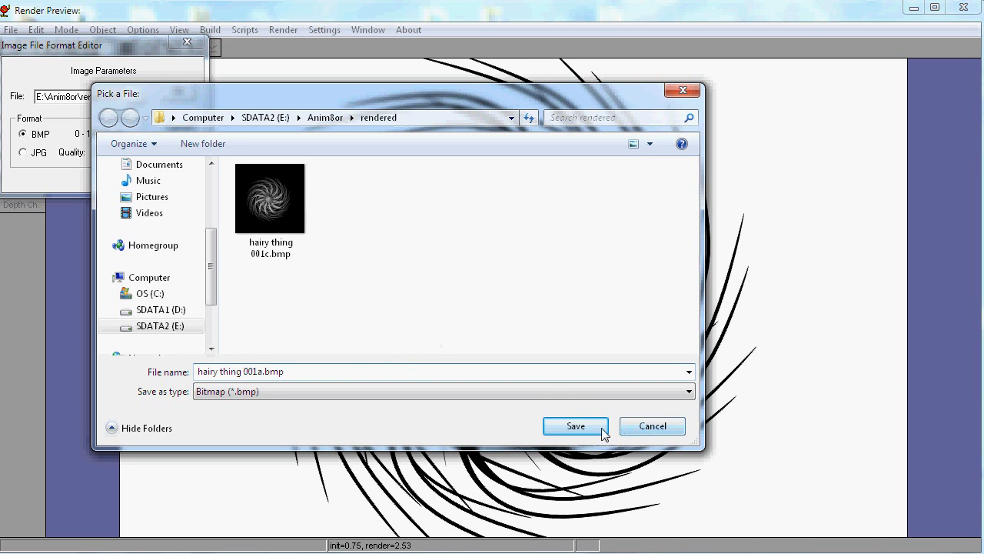
{"action": "left_click", "coordinate": [576, 427]}
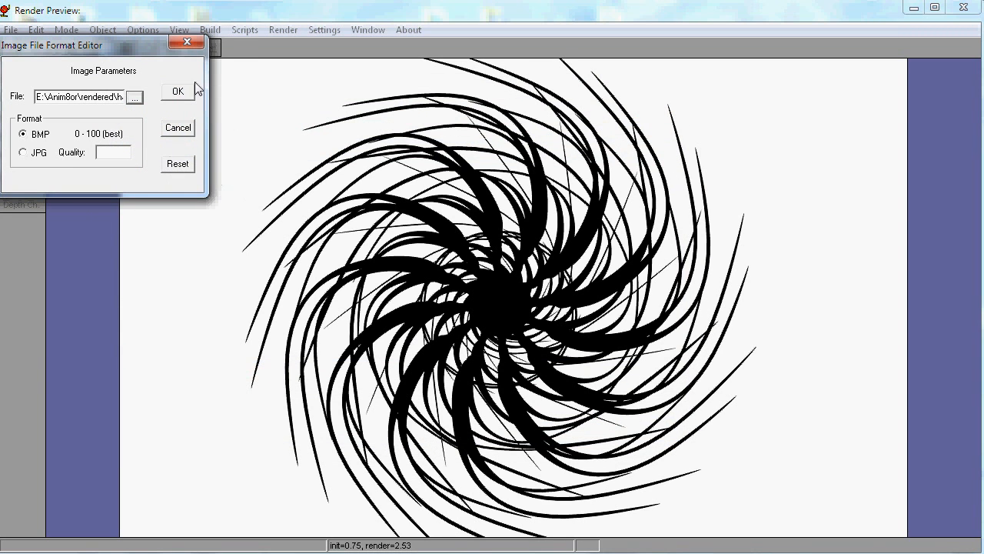
{"action": "left_click", "coordinate": [177, 92]}
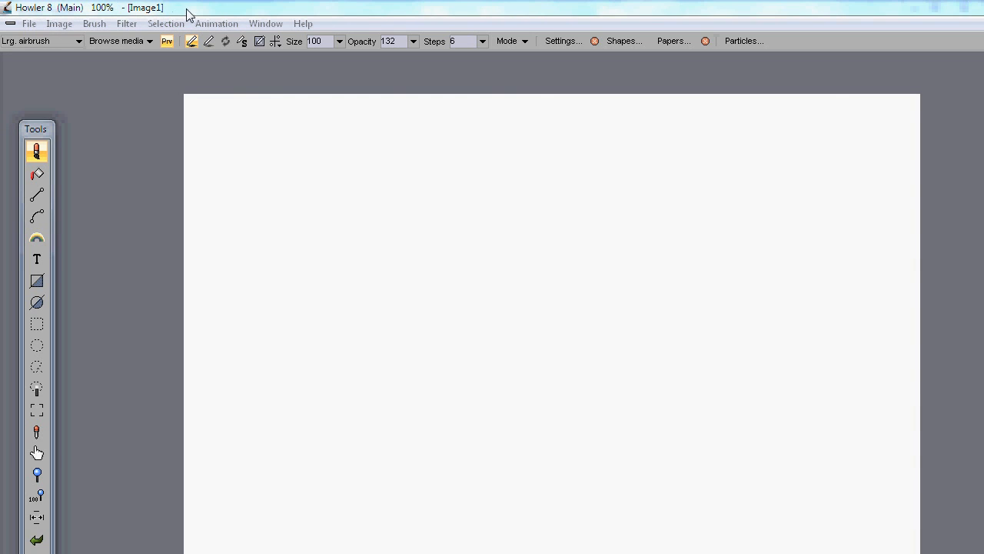
Switch to Howler 8, fit its window to the screen and move the Tools palette higher.
{"action": "left_click_drag", "start_coordinate": [200, 11], "coordinate": [162, 16]}
{"action": "left_click_drag", "start_coordinate": [325, 203], "coordinate": [980, 553]}
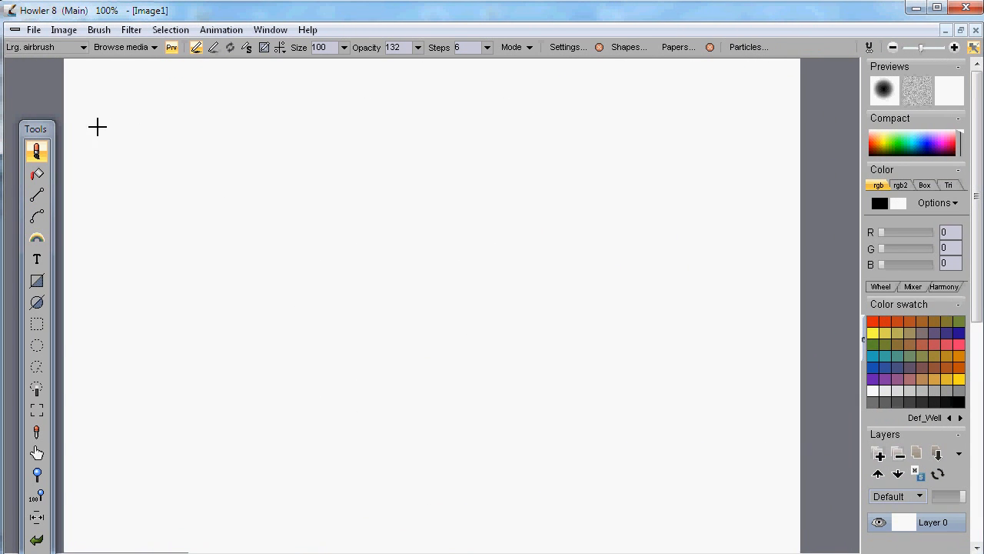
{"action": "left_click_drag", "start_coordinate": [44, 139], "coordinate": [41, 91]}
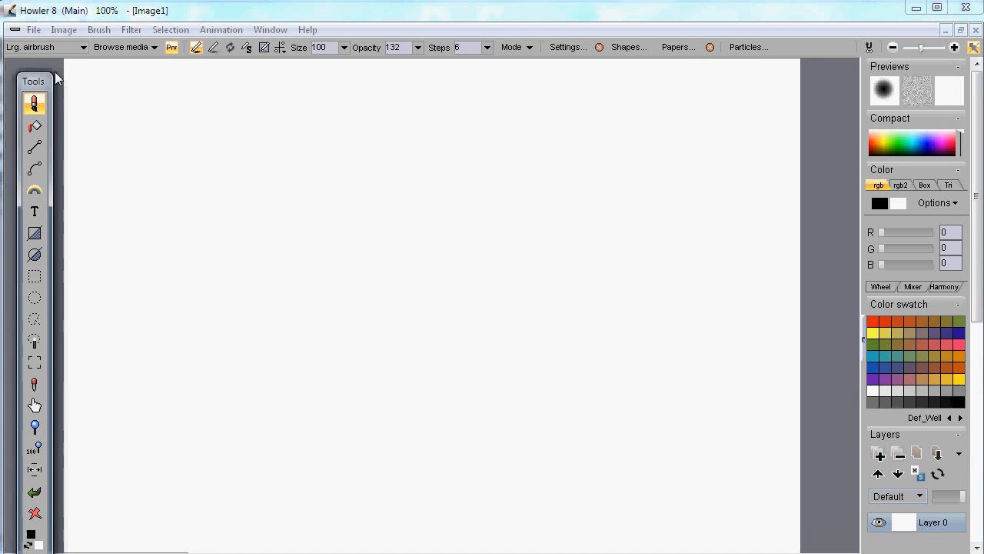
Browse for an image to open in the Anim8or rendered folder and enlarge the file thumbnails.
{"action": "left_click", "coordinate": [34, 30]}
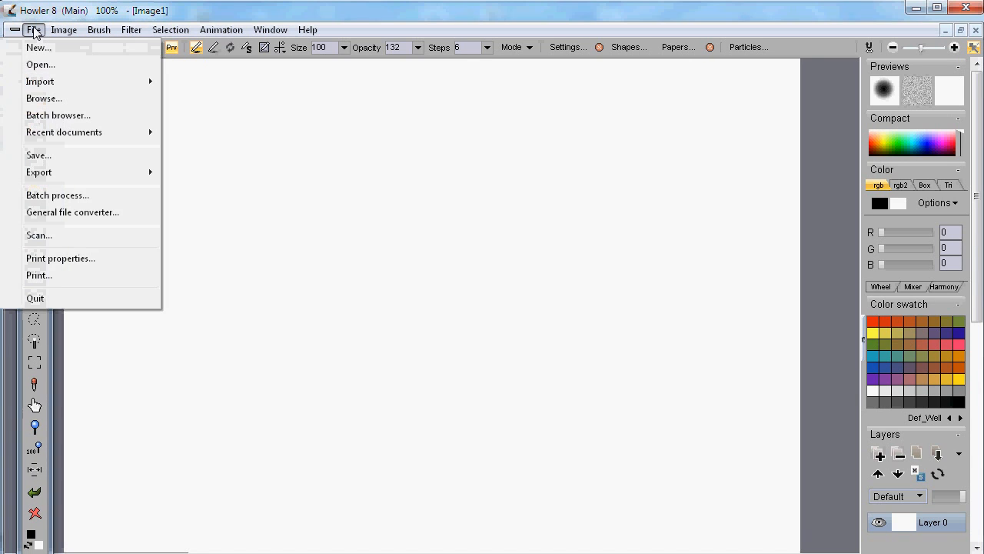
{"action": "mouse_move", "coordinate": [60, 126]}
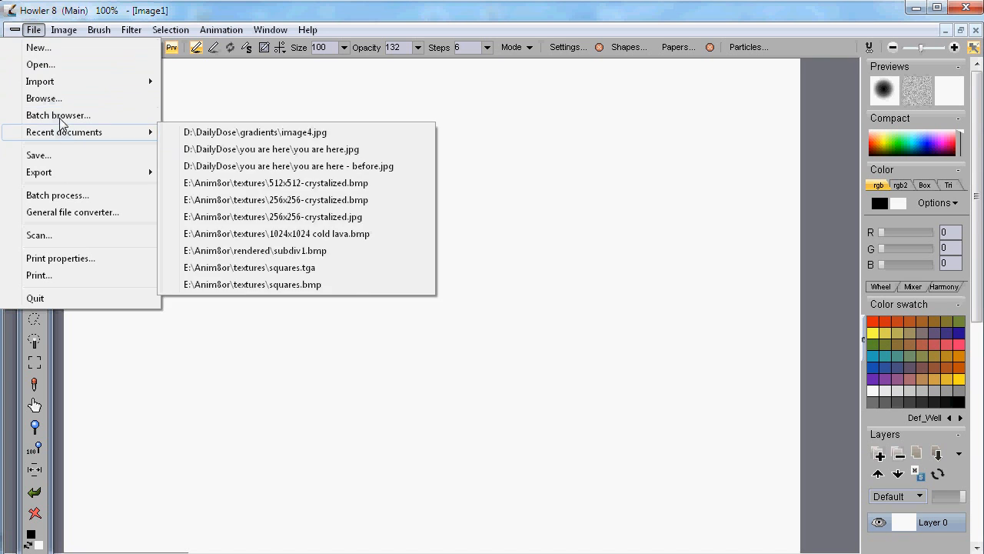
{"action": "left_click", "coordinate": [51, 66]}
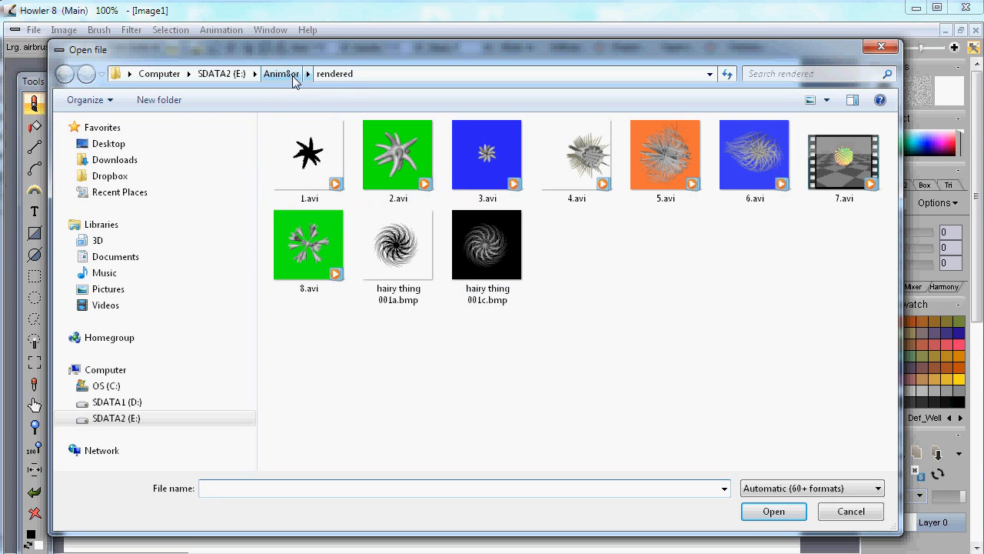
{"action": "left_click", "coordinate": [281, 75]}
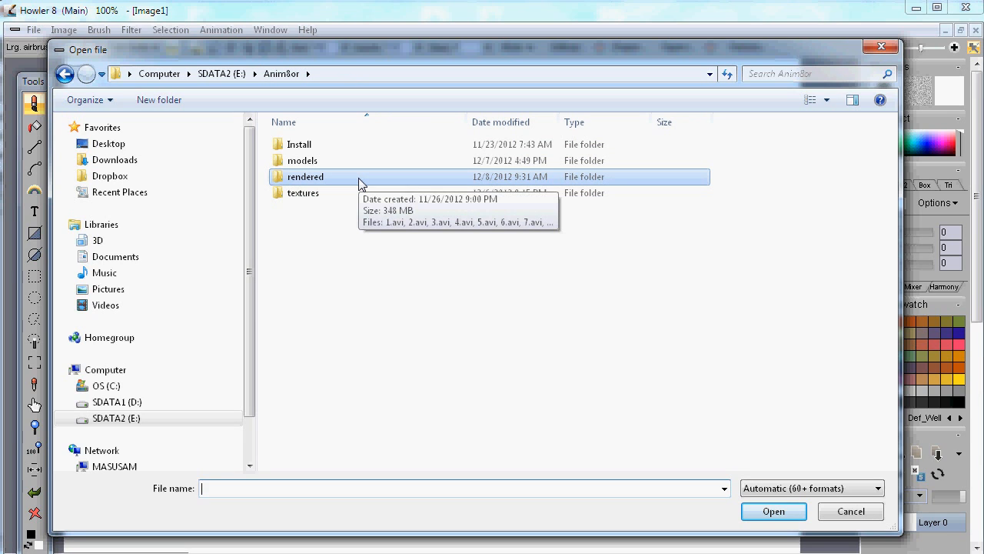
{"action": "double_click", "coordinate": [308, 177]}
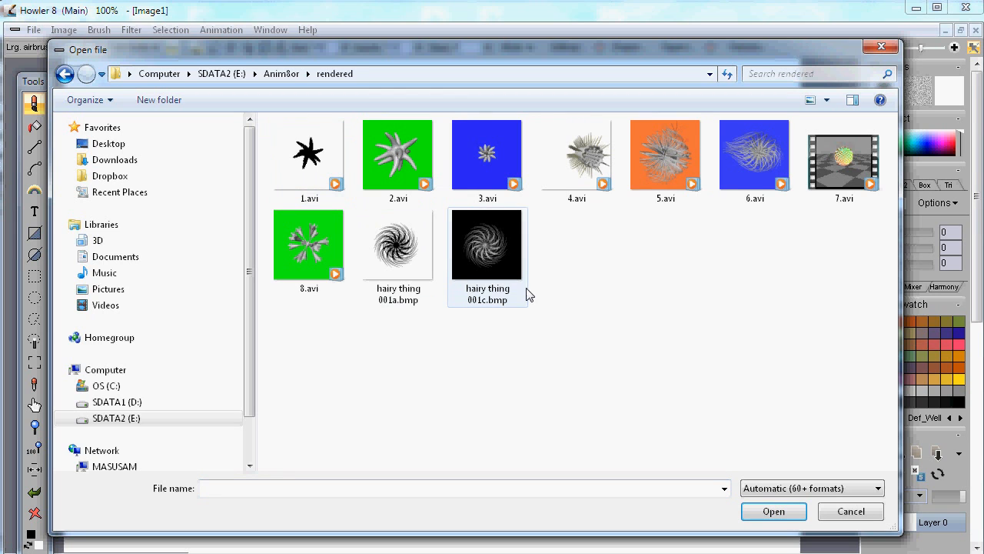
{"action": "left_click", "coordinate": [411, 257]}
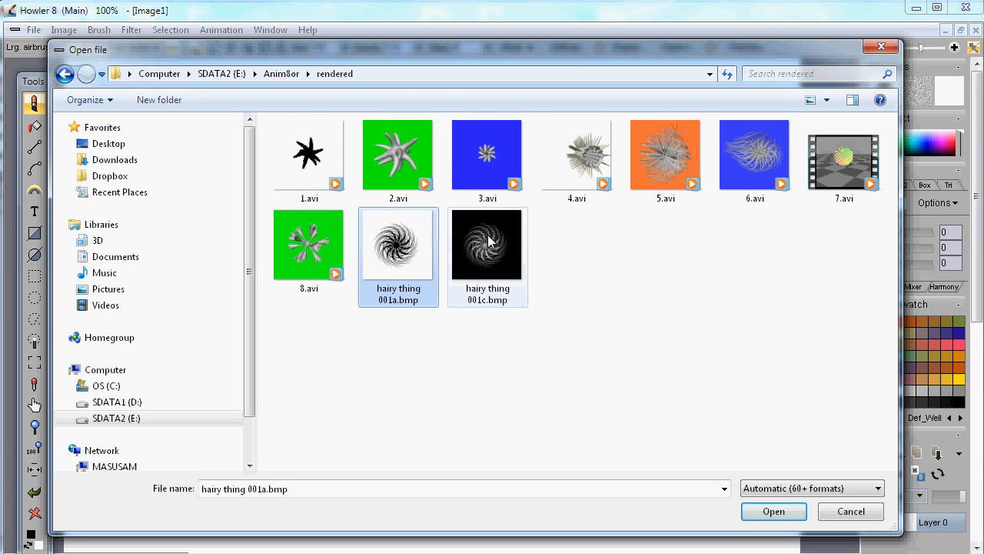
{"action": "left_click", "coordinate": [827, 100]}
{"action": "left_click_drag", "start_coordinate": [833, 99], "coordinate": [831, 90]}
{"action": "scroll", "coordinate": [512, 367], "scroll_direction": "down", "scroll_amount": 3}
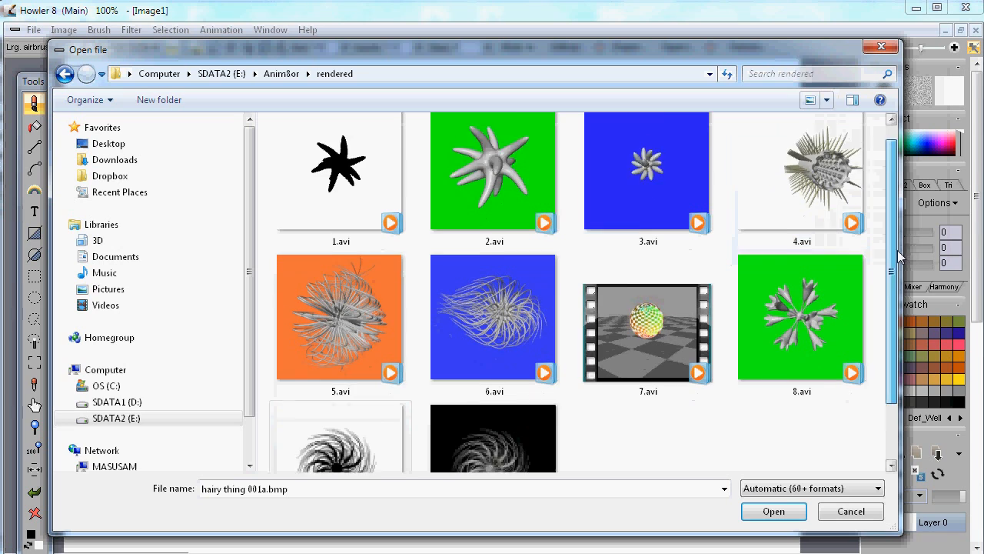
Compare the color and alpha BMP files, and open "hairy thing 001a.bmp".
{"action": "left_click", "coordinate": [511, 367]}
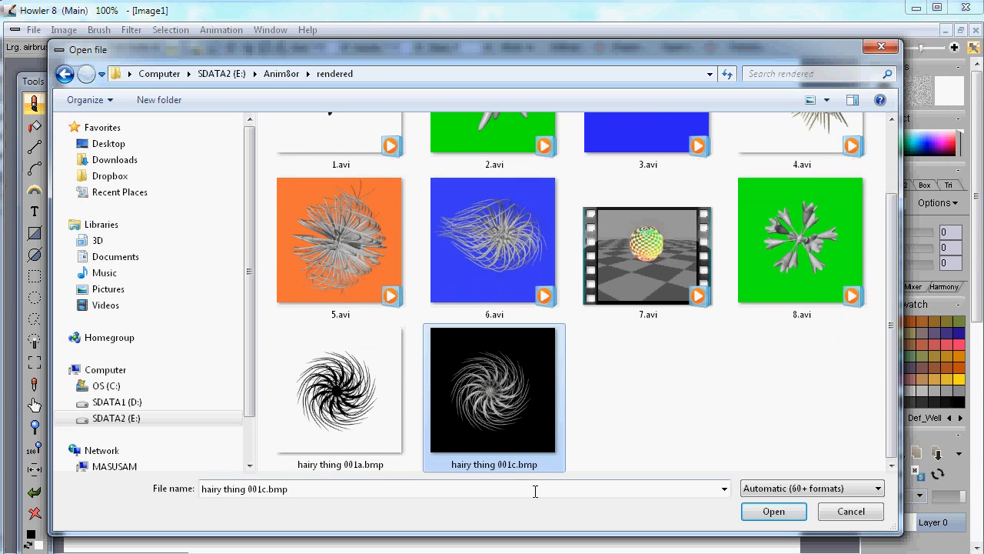
{"action": "left_click", "coordinate": [339, 389]}
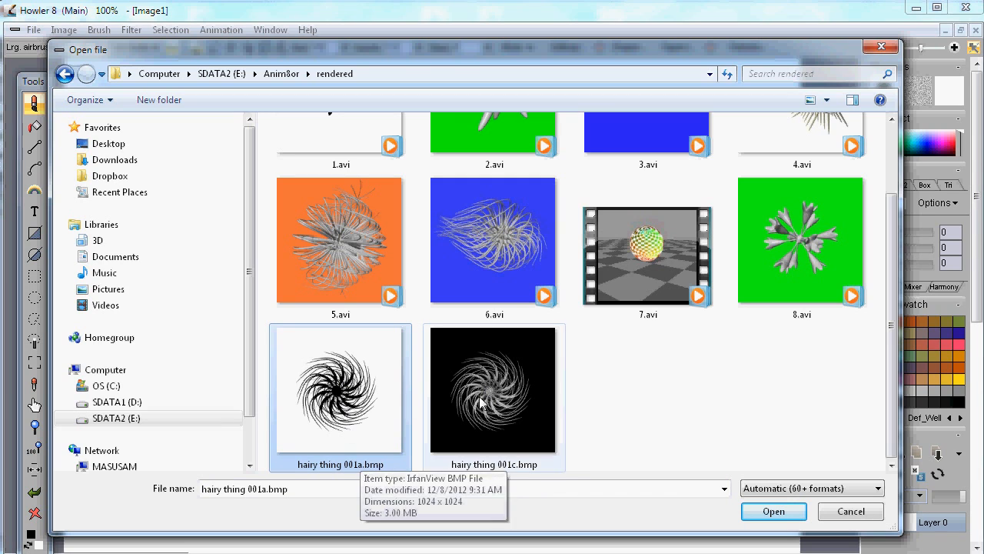
{"action": "left_click", "coordinate": [490, 375]}
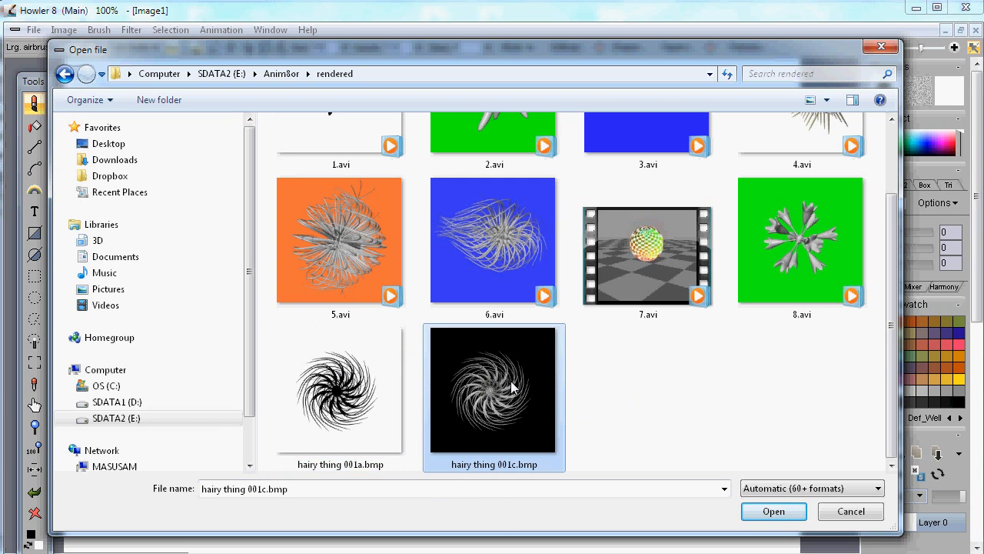
{"action": "left_click", "coordinate": [359, 402]}
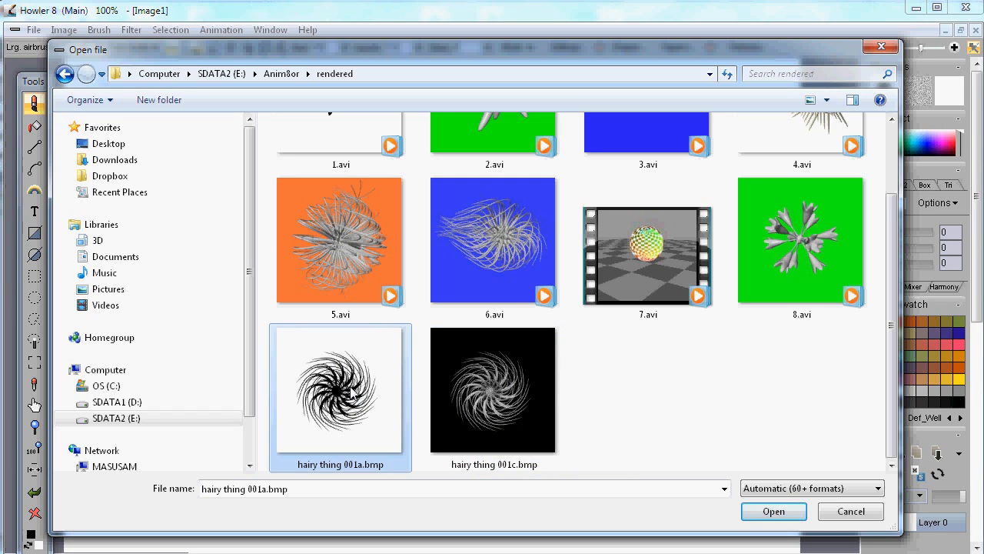
{"action": "left_click", "coordinate": [773, 512]}
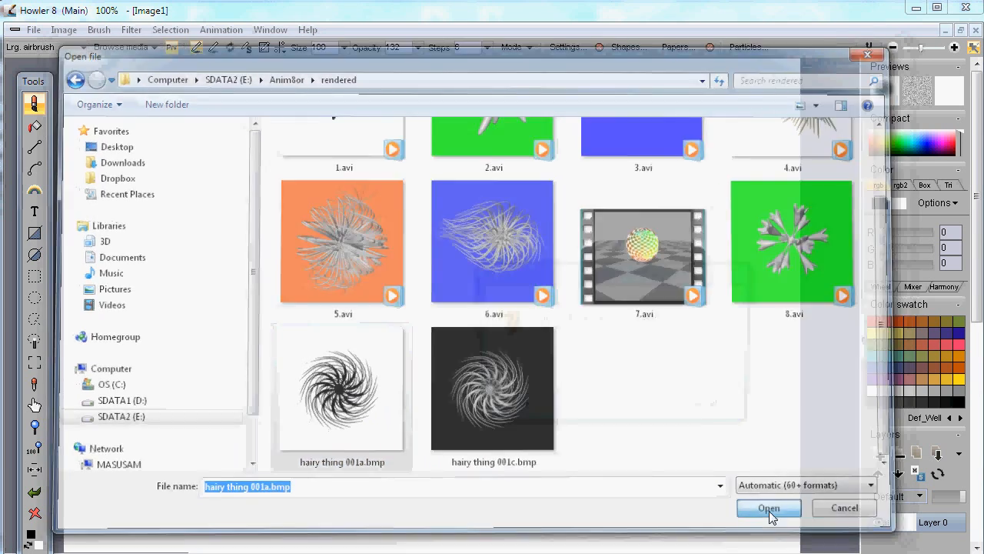
{"action": "left_click", "coordinate": [531, 408]}
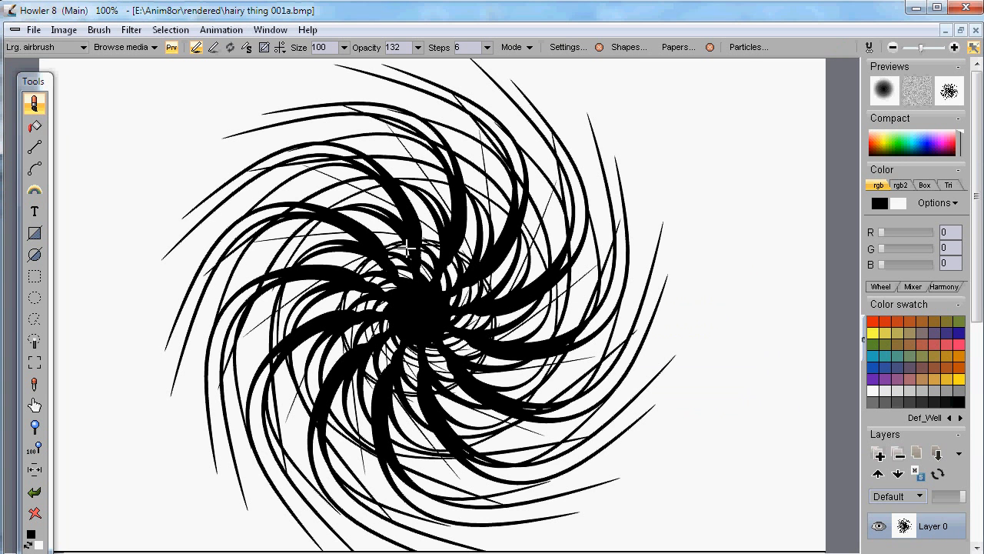
Invert the colors of the opened alpha image.
{"action": "mouse_move", "coordinate": [978, 232]}
{"action": "left_mouse_down"}
{"action": "mouse_move", "coordinate": [978, 361]}
{"action": "mouse_move", "coordinate": [978, 231]}
{"action": "left_mouse_up"}
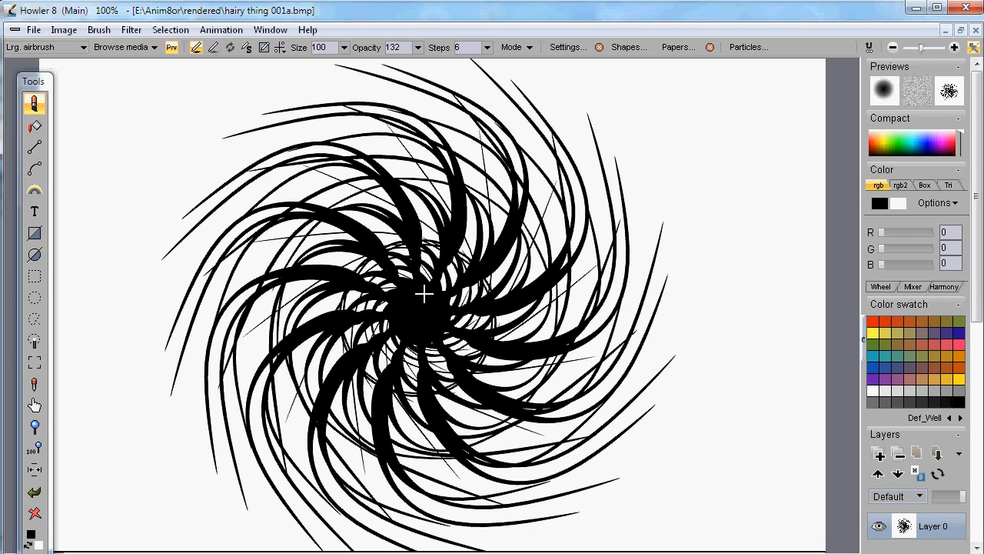
{"action": "left_click", "coordinate": [63, 30]}
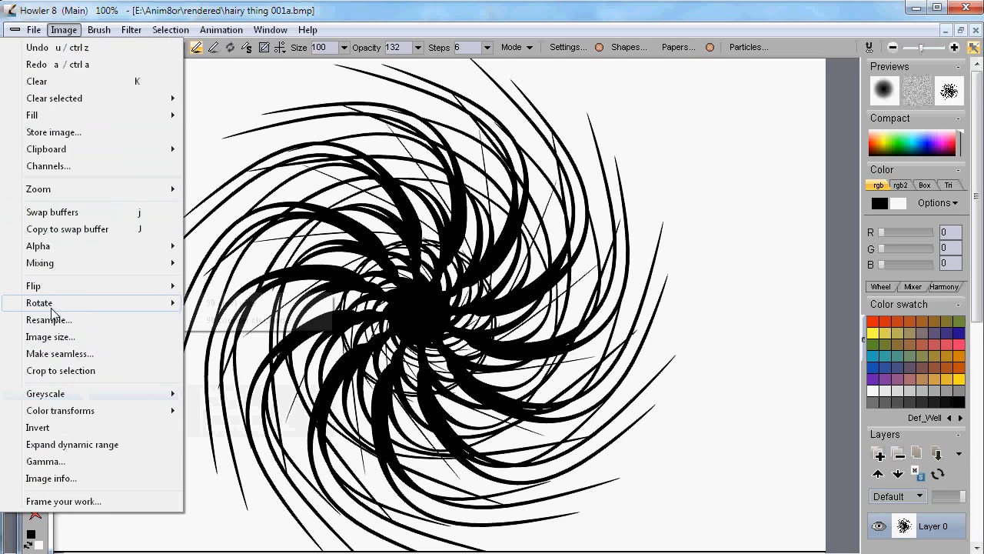
{"action": "left_click", "coordinate": [57, 427]}
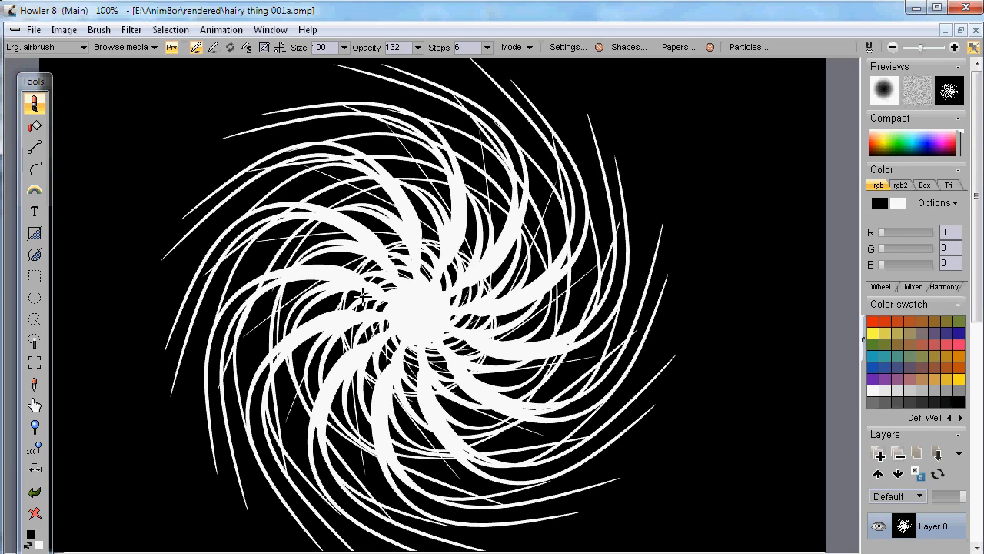
Open the alpha buffer with Store alpha, load the inverted image into it and enlarge its window.
{"action": "left_click", "coordinate": [170, 31]}
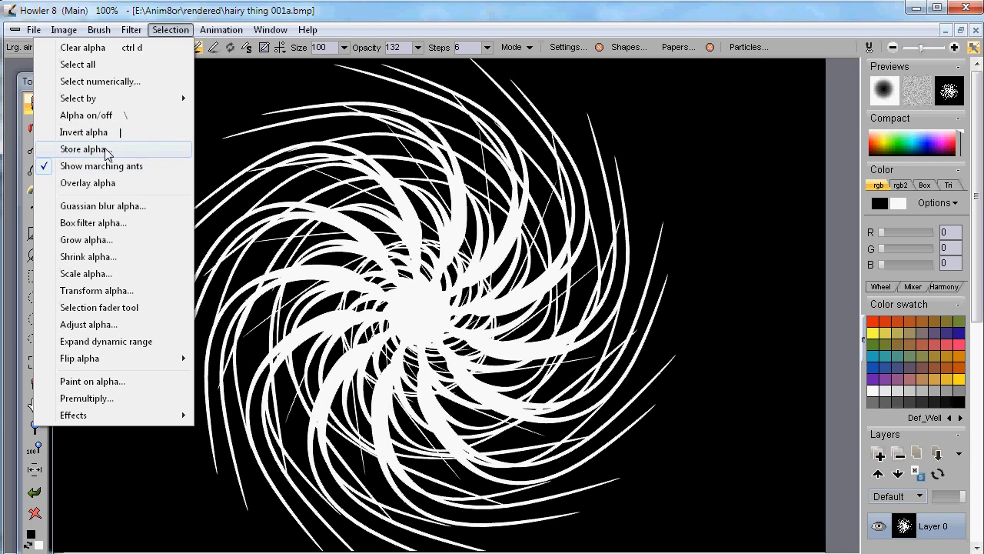
{"action": "left_click", "coordinate": [96, 149]}
{"action": "left_click_drag", "start_coordinate": [234, 171], "coordinate": [158, 92]}
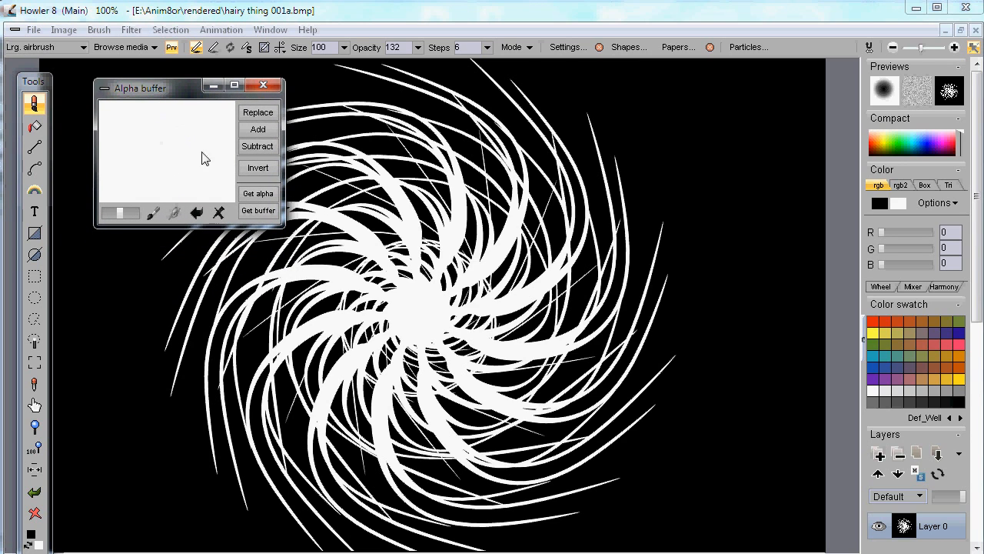
{"action": "left_click", "coordinate": [259, 216]}
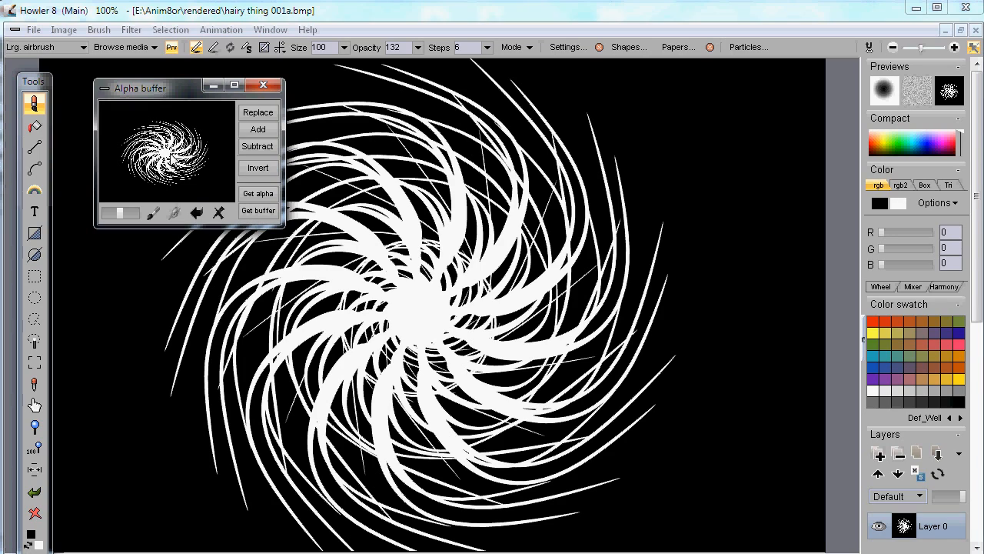
{"action": "left_click_drag", "start_coordinate": [277, 224], "coordinate": [302, 274]}
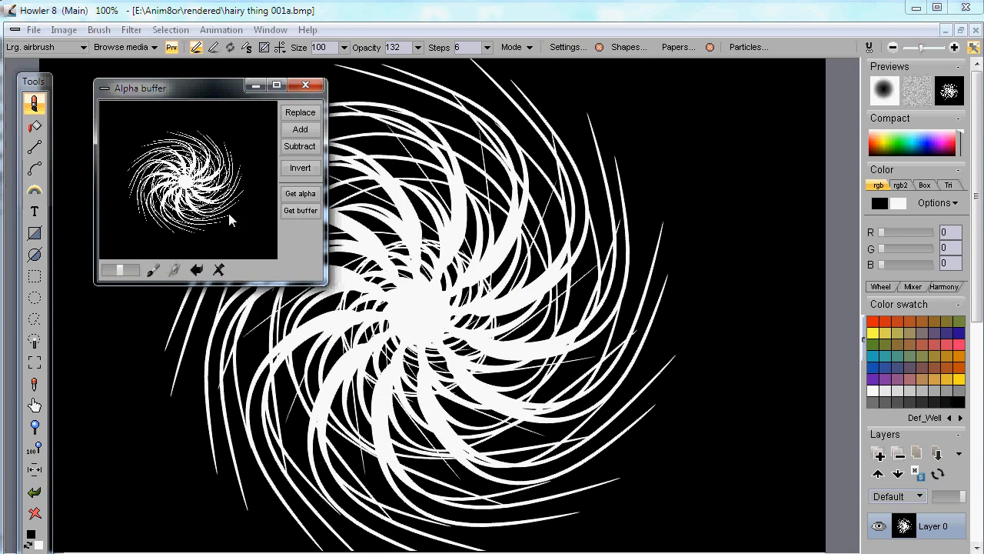
{"action": "left_click_drag", "start_coordinate": [197, 94], "coordinate": [195, 154]}
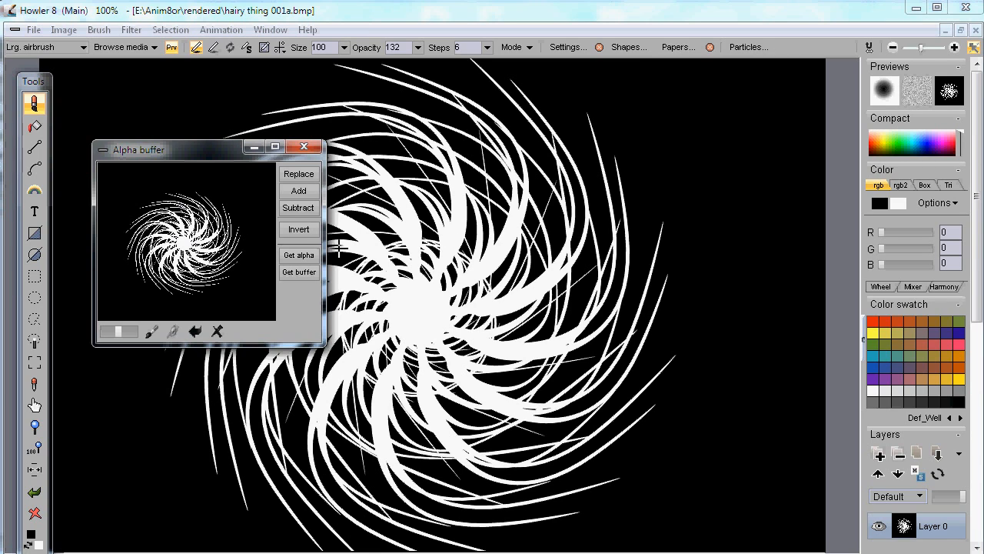
Replace the current selection with the stored alpha buffer and move the buffer window clear of the artwork.
{"action": "left_click", "coordinate": [304, 176]}
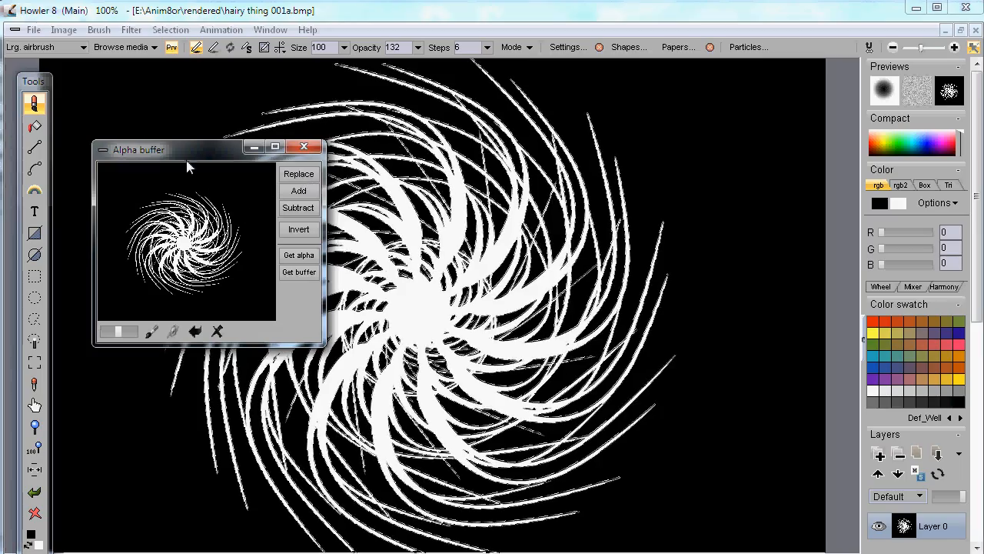
{"action": "left_click_drag", "start_coordinate": [164, 153], "coordinate": [888, 360]}
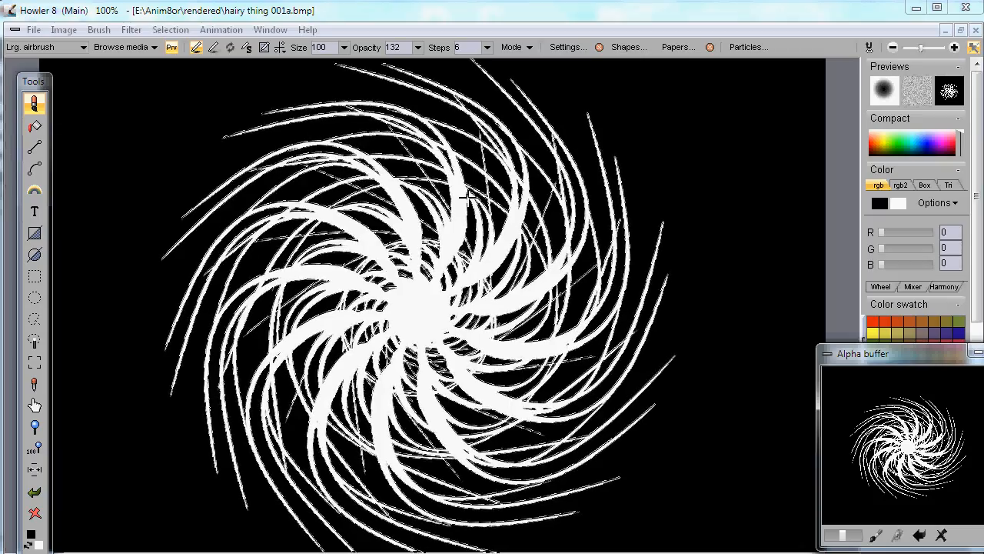
{"action": "left_click_drag", "start_coordinate": [918, 357], "coordinate": [751, 394]}
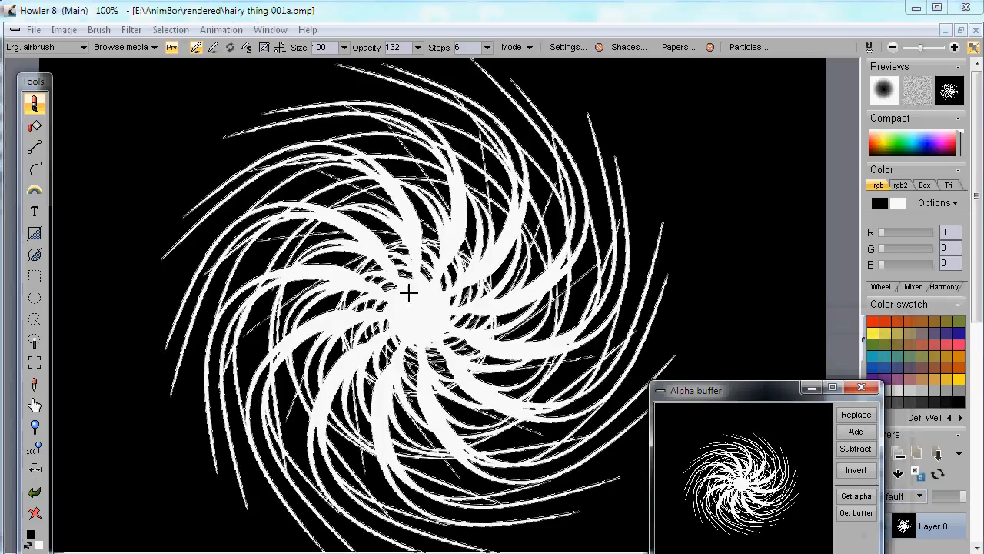
{"action": "left_click", "coordinate": [34, 30]}
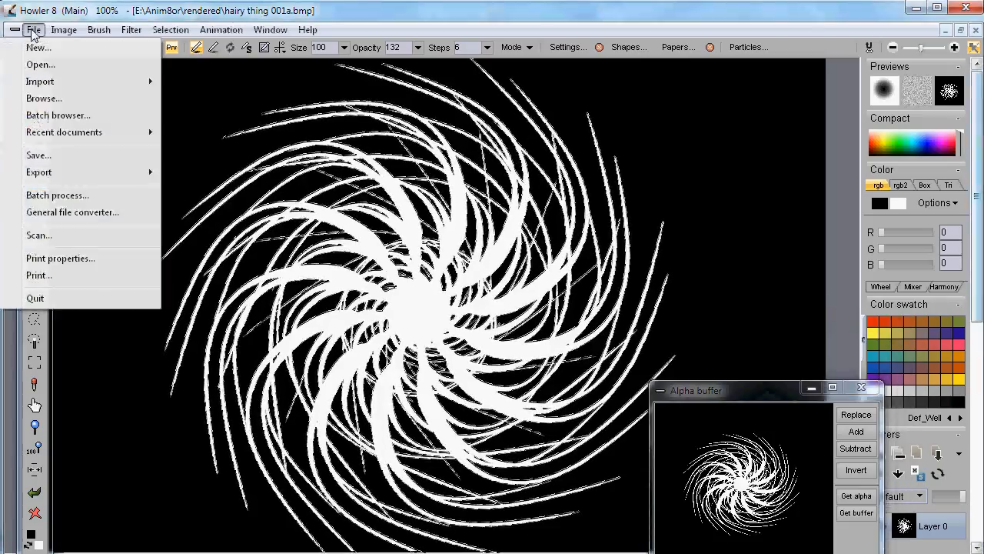
{"action": "left_click", "coordinate": [198, 12]}
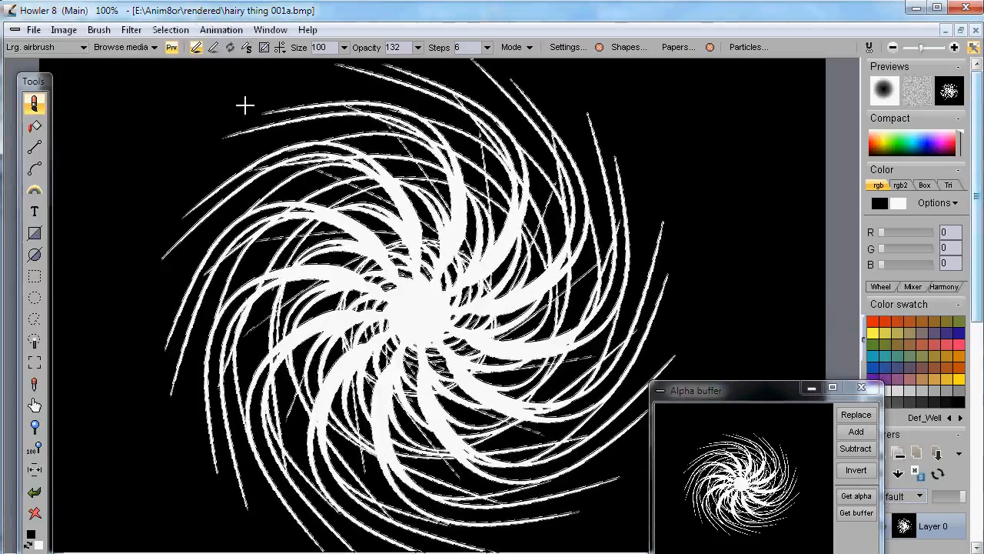
Replace the current selection with the stored alpha buffer and clear the alpha selection again.
{"action": "left_click_drag", "start_coordinate": [751, 397], "coordinate": [701, 324]}
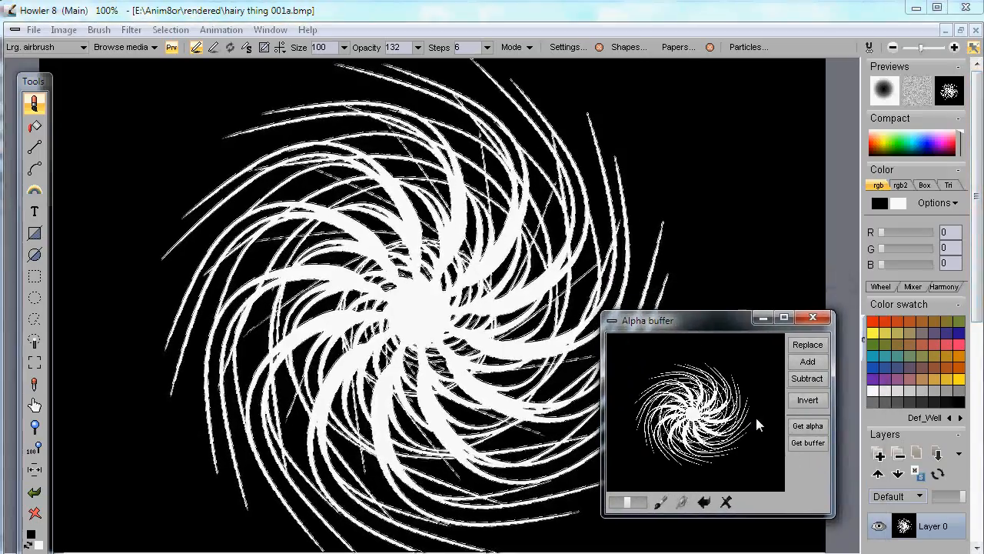
{"action": "left_click", "coordinate": [802, 350]}
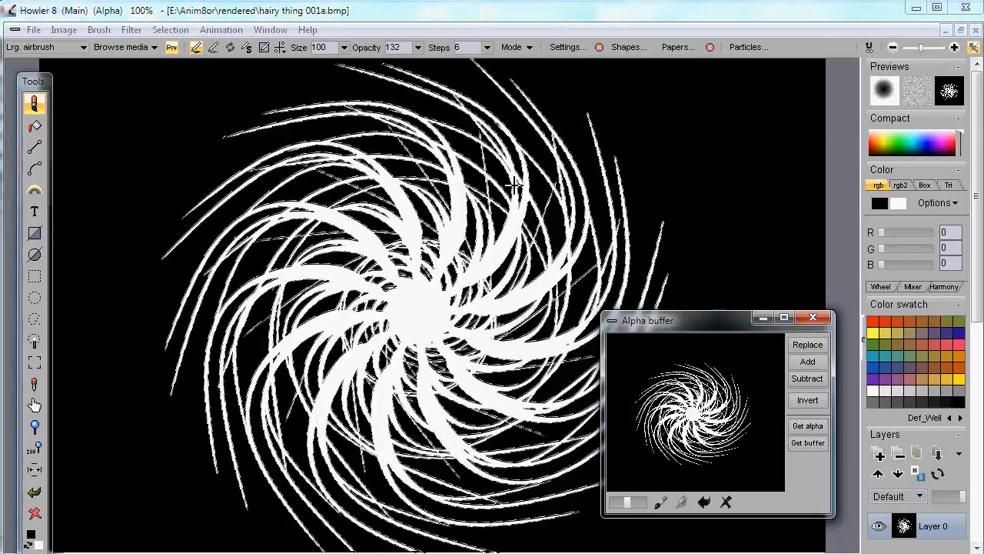
{"action": "left_click", "coordinate": [156, 30]}
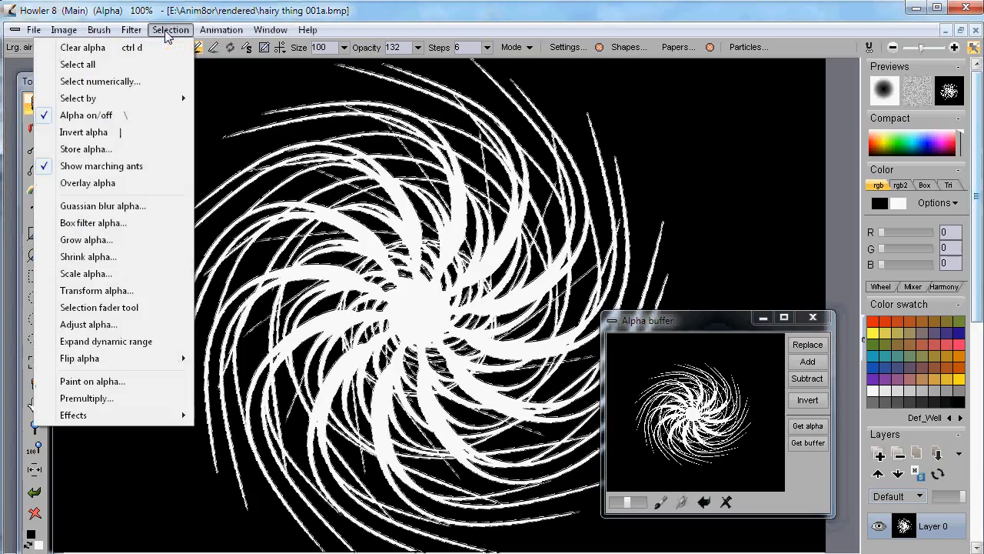
{"action": "left_click", "coordinate": [85, 42]}
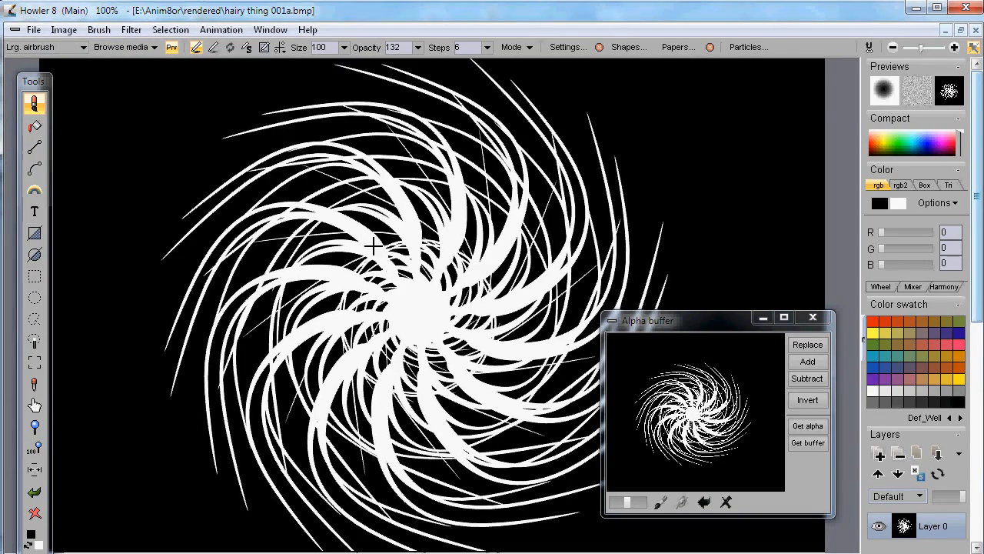
Swap buffers to view the swap image and swap back to the main image.
{"action": "left_click", "coordinate": [64, 31]}
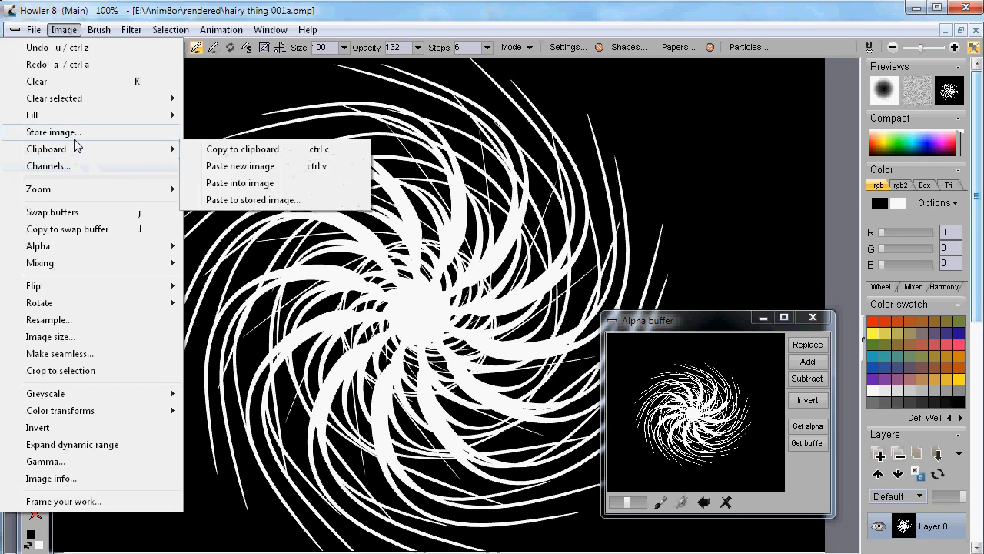
{"action": "left_click", "coordinate": [71, 213]}
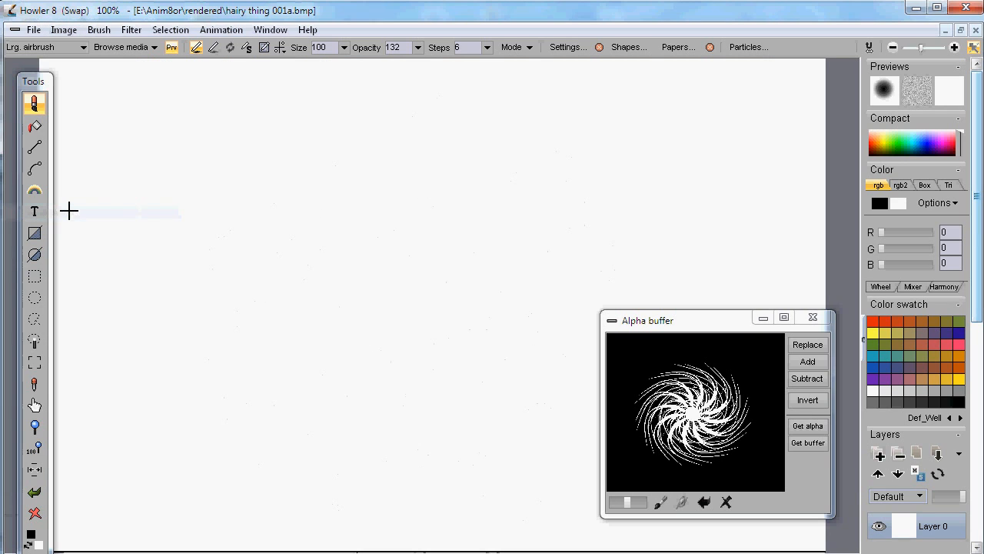
{"action": "left_click", "coordinate": [67, 32]}
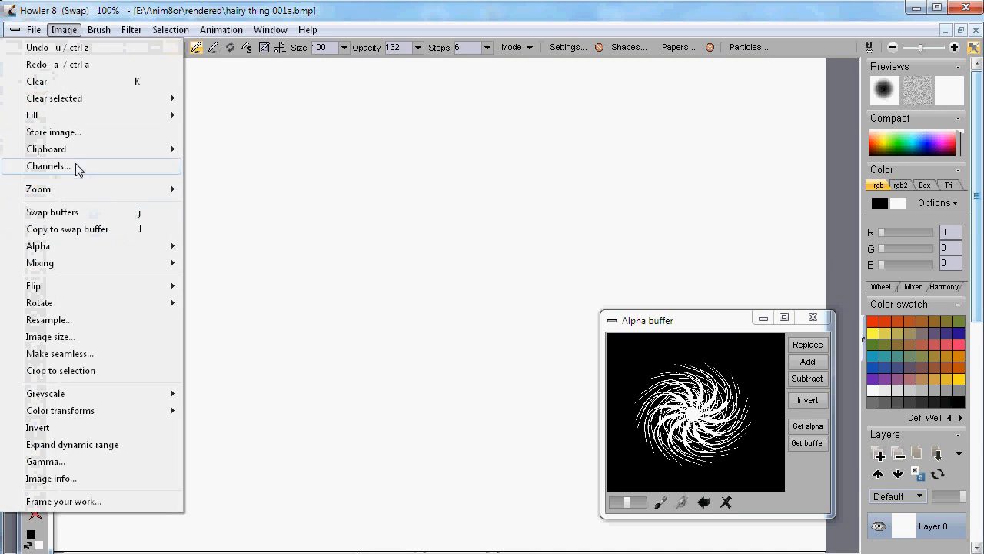
{"action": "mouse_move", "coordinate": [82, 152]}
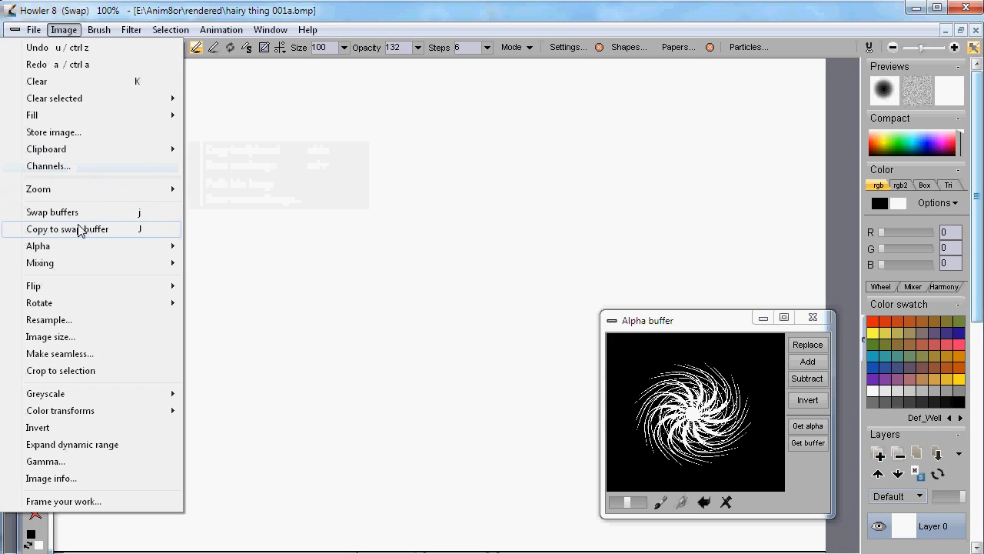
{"action": "left_click", "coordinate": [80, 213]}
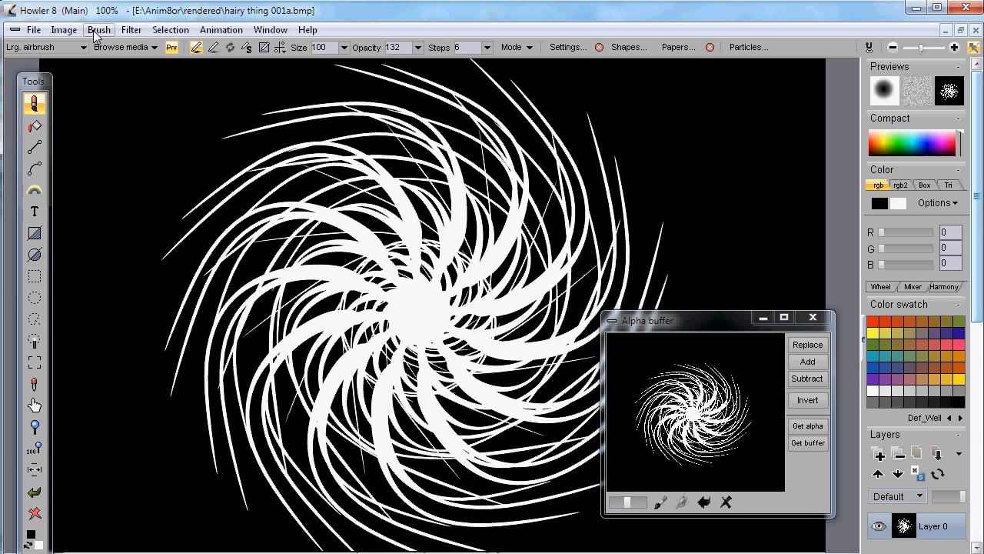
Toggle repeatedly between the main image and the swap buffer to compare them.
{"action": "left_click", "coordinate": [64, 29]}
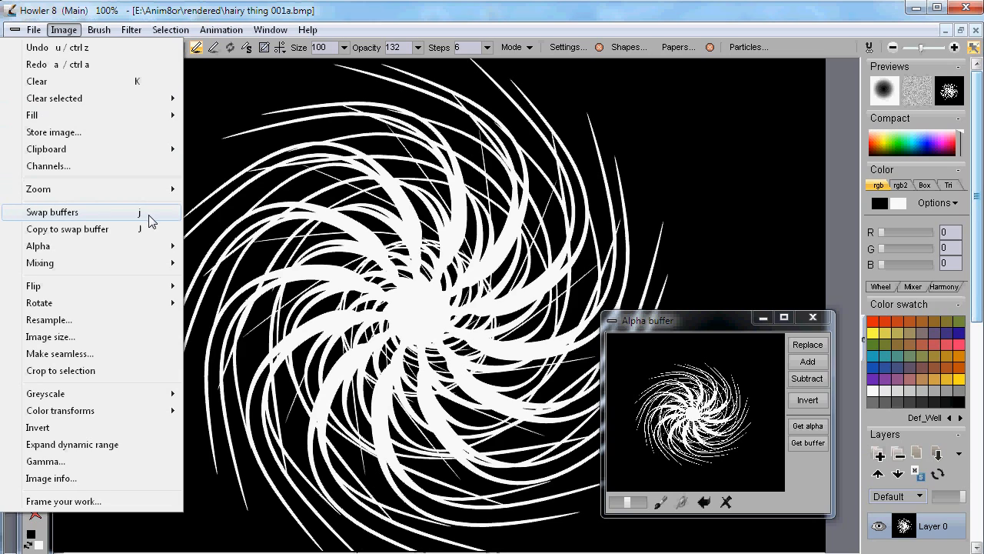
{"action": "left_click", "coordinate": [105, 7]}
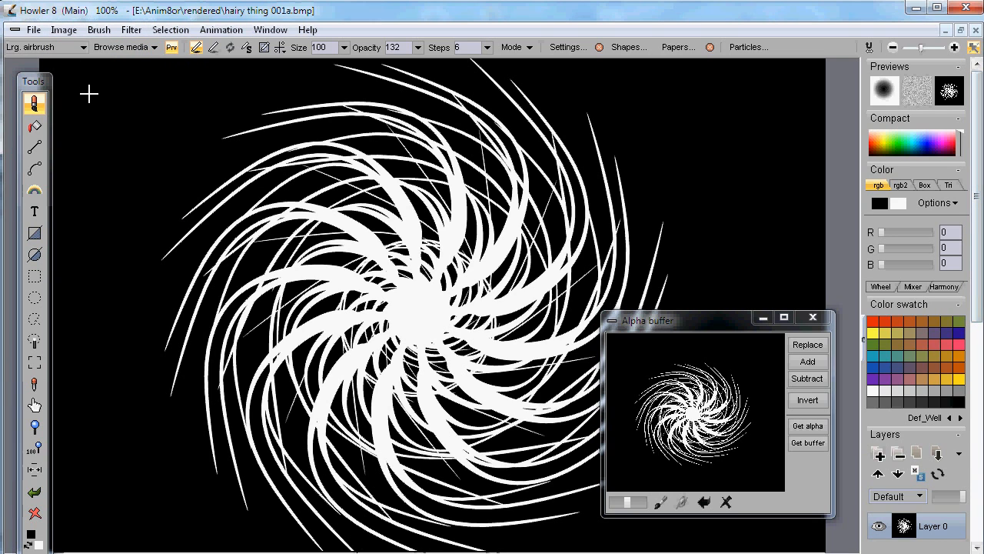
{"action": "key", "text": "j"}
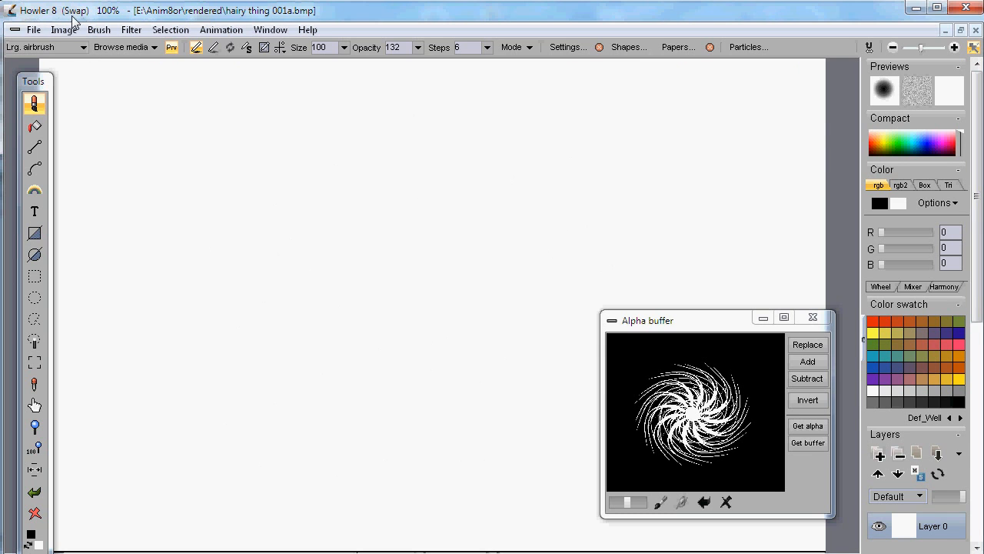
{"action": "key", "text": "j"}
{"action": "key", "text": "j"}
Paint a single airbrush dab on the blank swap buffer and undo it.
{"action": "left_click", "coordinate": [66, 31]}
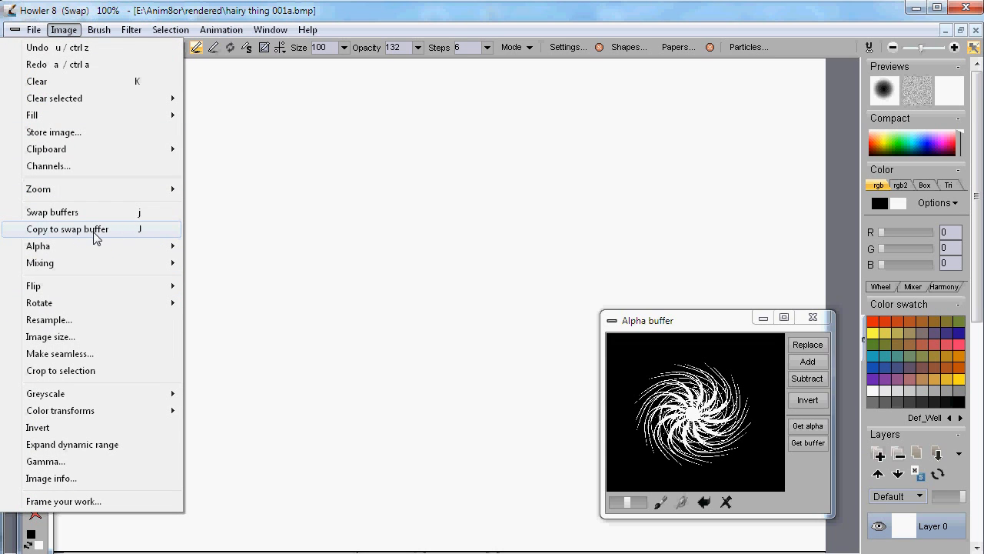
{"action": "left_click", "coordinate": [108, 12]}
{"action": "left_click", "coordinate": [137, 130]}
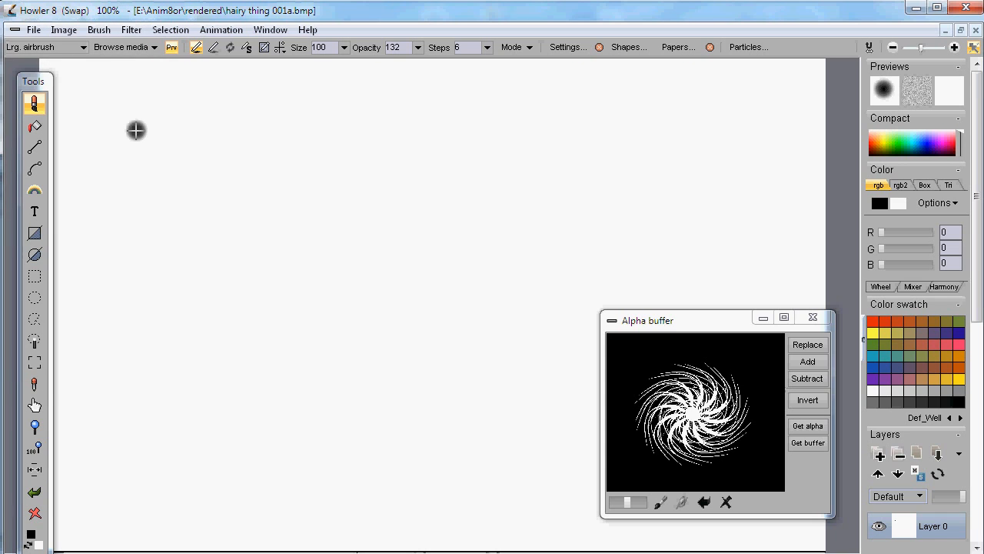
{"action": "key", "text": "ctrl+z"}
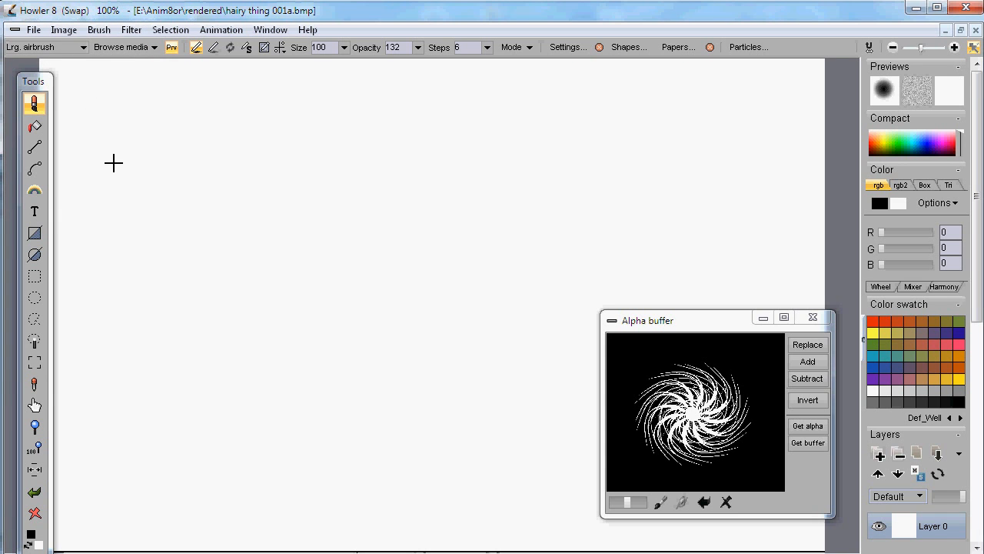
Return to the main image, copy it to the swap buffer, and compare the two buffers.
{"action": "key", "text": "j"}
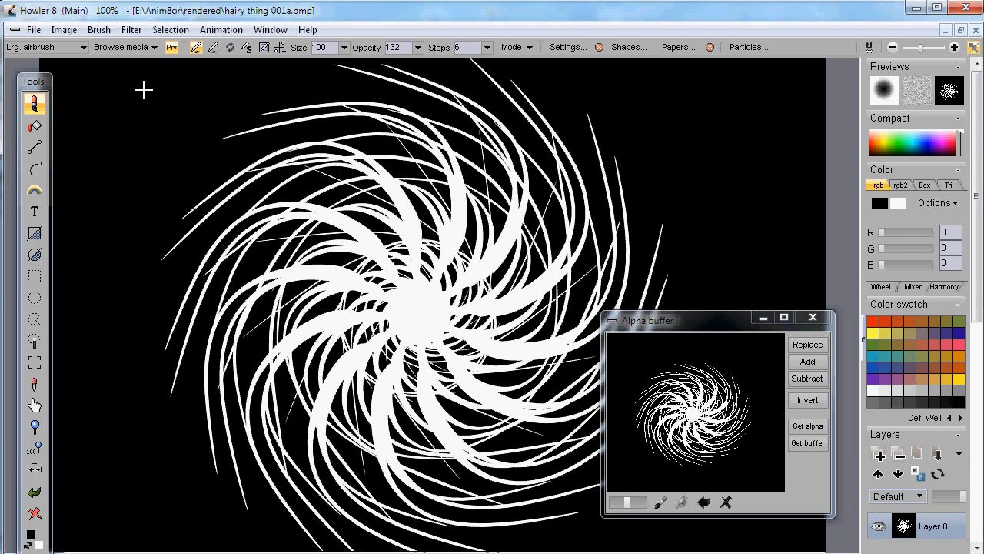
{"action": "key", "text": "j"}
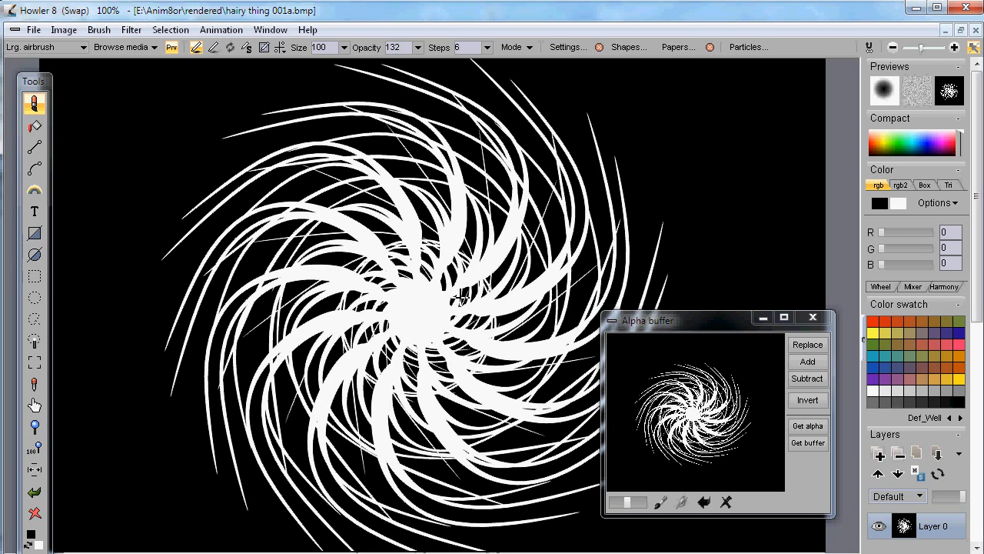
{"action": "key", "text": "j"}
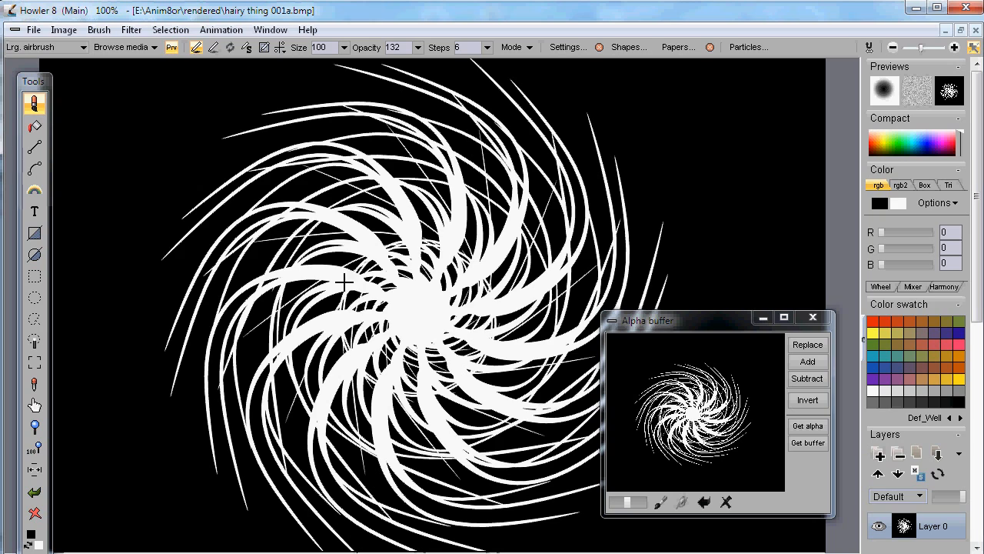
Copy the swap buffer to alpha to select the white spiral shape.
{"action": "left_click", "coordinate": [64, 30]}
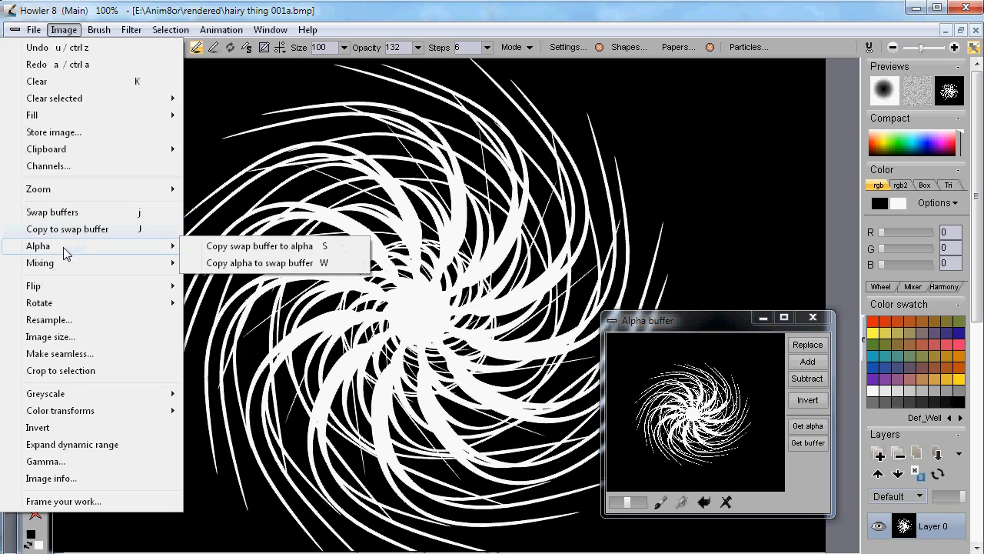
{"action": "mouse_move", "coordinate": [119, 248]}
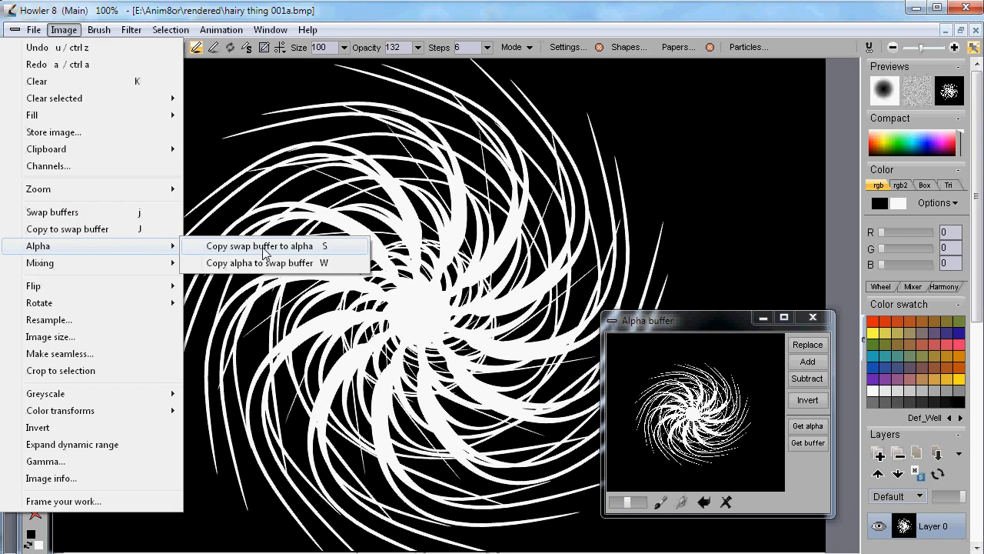
{"action": "left_click", "coordinate": [321, 247]}
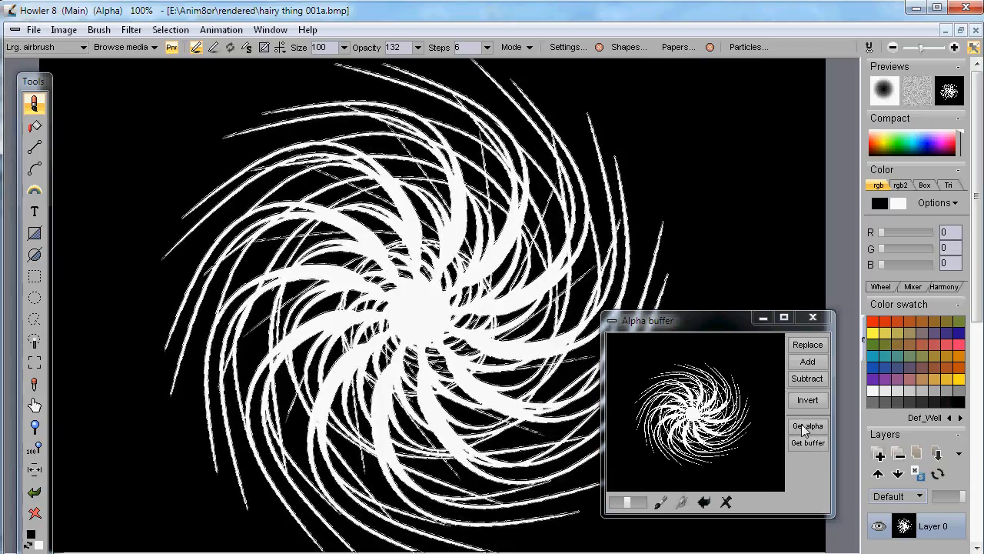
Clear the image to white with the Alpha buffer window moved aside, and choose the Large cover oils brush.
{"action": "left_click_drag", "start_coordinate": [692, 323], "coordinate": [810, 344]}
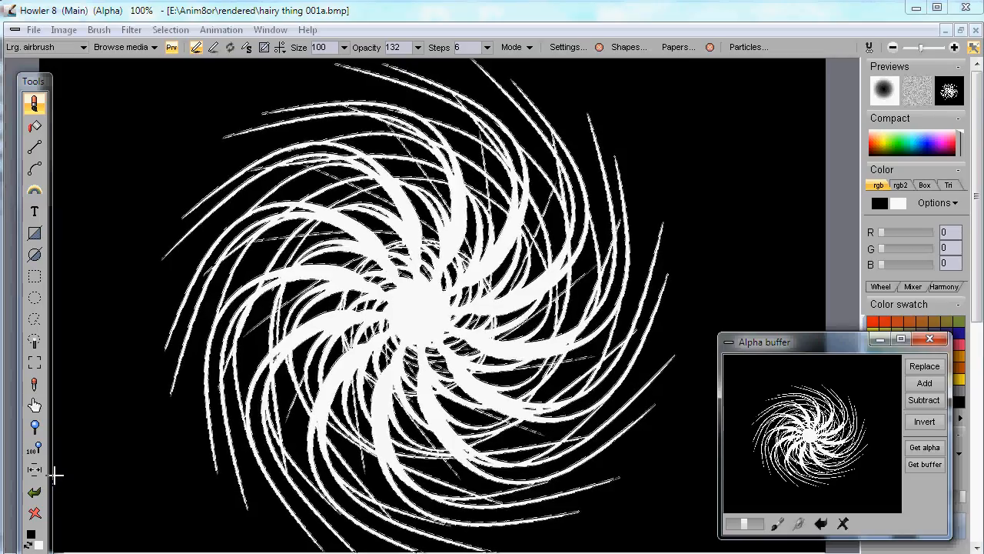
{"action": "left_click", "coordinate": [36, 513]}
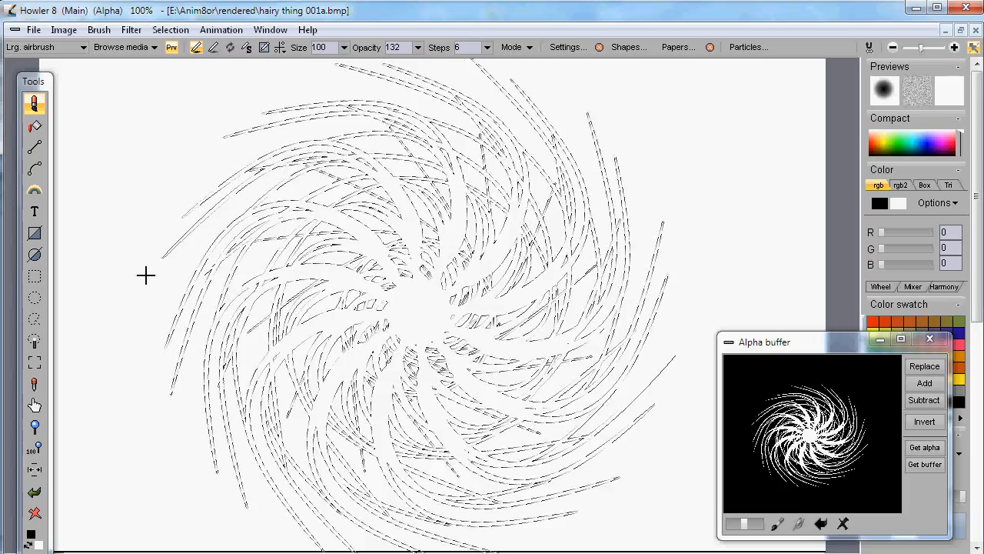
{"action": "right_click", "coordinate": [35, 105]}
{"action": "mouse_move", "coordinate": [96, 194]}
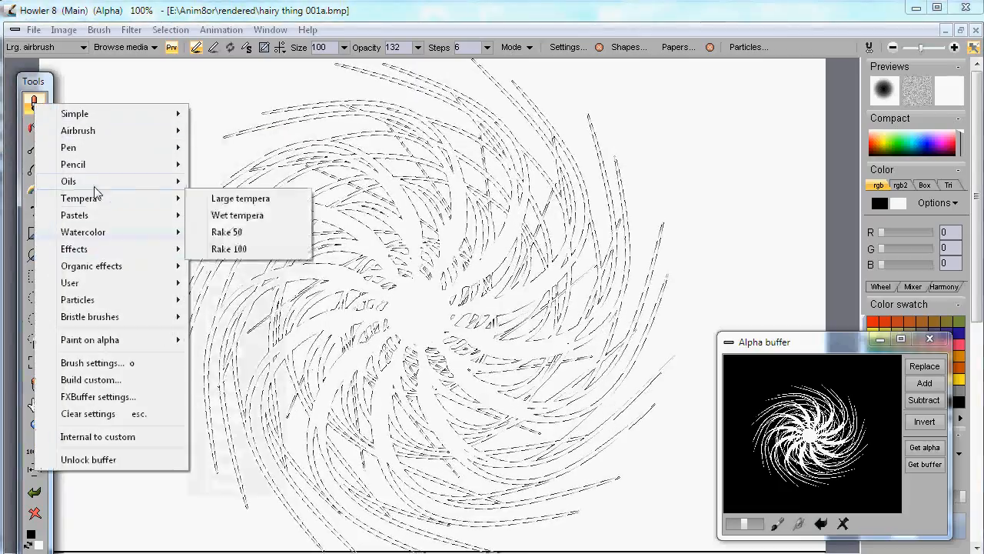
{"action": "mouse_move", "coordinate": [177, 181]}
{"action": "left_click", "coordinate": [253, 248]}
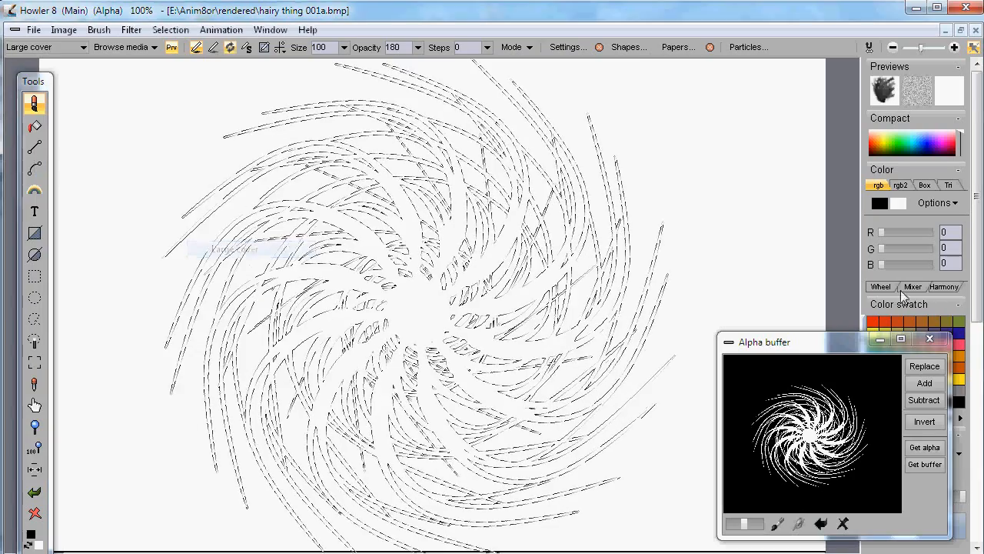
Paint broad strokes across the selected spiral in pink (RGB 255, 7, 152) and violet-blue (RGB 97, 80, 255).
{"action": "left_click", "coordinate": [950, 147]}
{"action": "mouse_move", "coordinate": [413, 250]}
{"action": "left_mouse_down"}
{"action": "mouse_move", "coordinate": [378, 307]}
{"action": "mouse_move", "coordinate": [294, 400]}
{"action": "mouse_move", "coordinate": [462, 281]}
{"action": "left_mouse_up"}
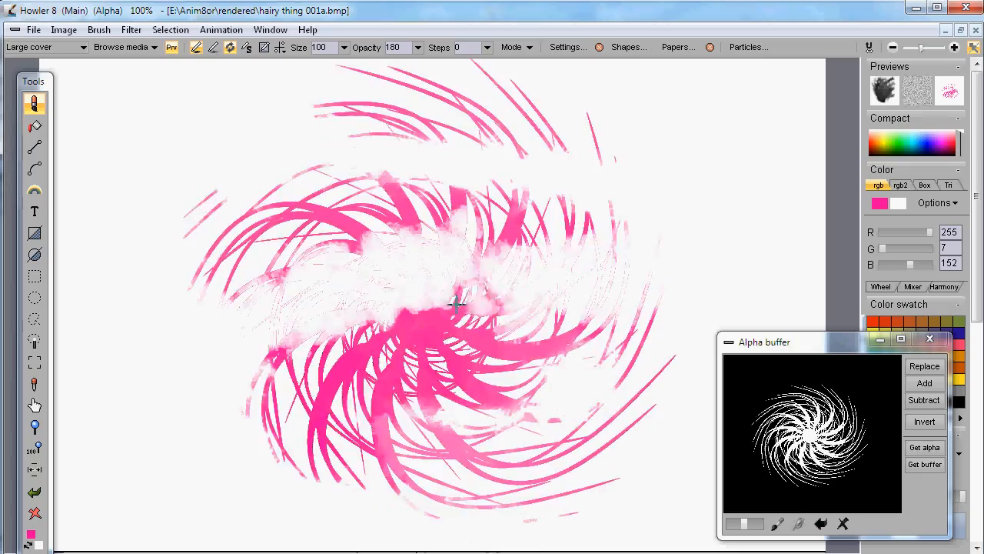
{"action": "left_click", "coordinate": [926, 141]}
{"action": "left_click_drag", "start_coordinate": [459, 229], "coordinate": [281, 277]}
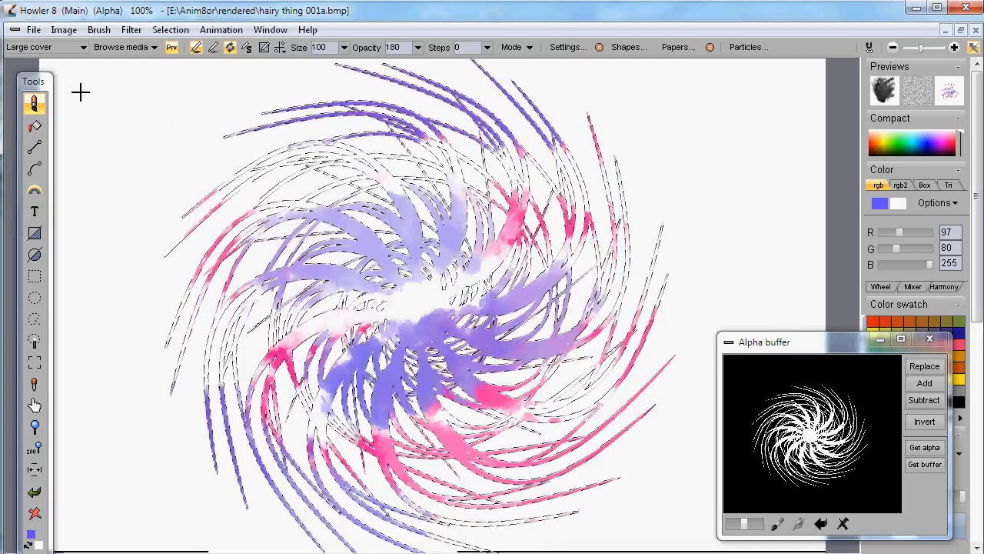
Open the General file converter and move its window to the upper part of the artwork.
{"action": "left_click", "coordinate": [34, 30]}
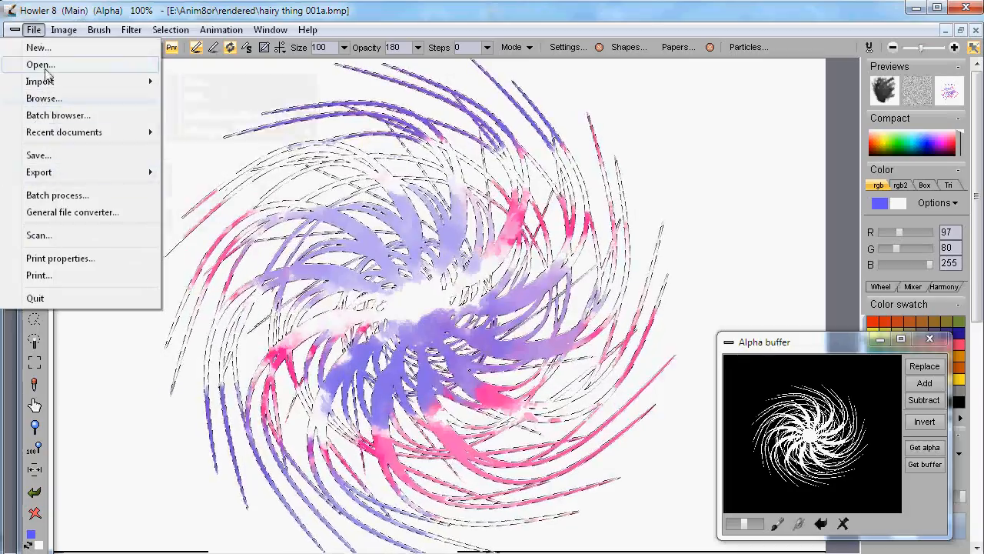
{"action": "mouse_move", "coordinate": [54, 83]}
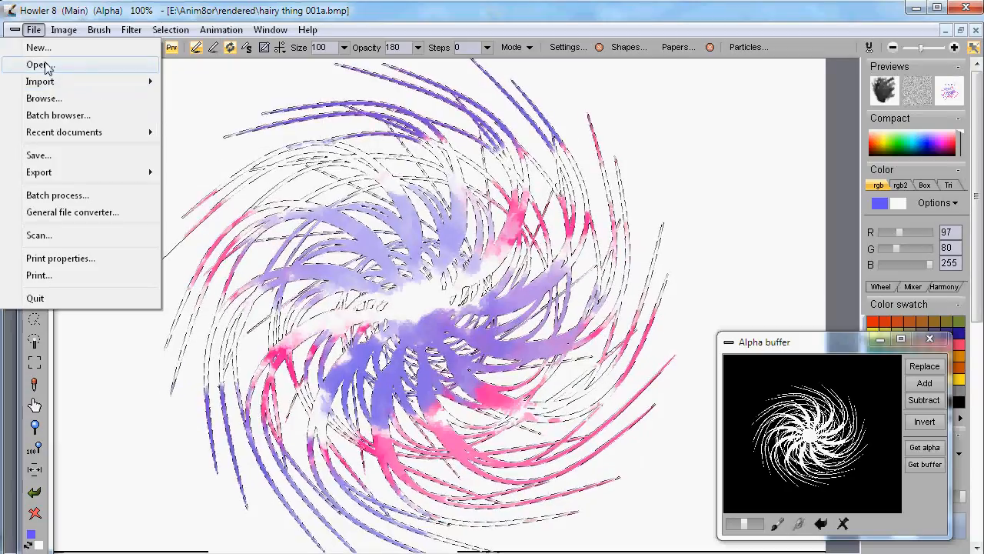
{"action": "left_click", "coordinate": [69, 213]}
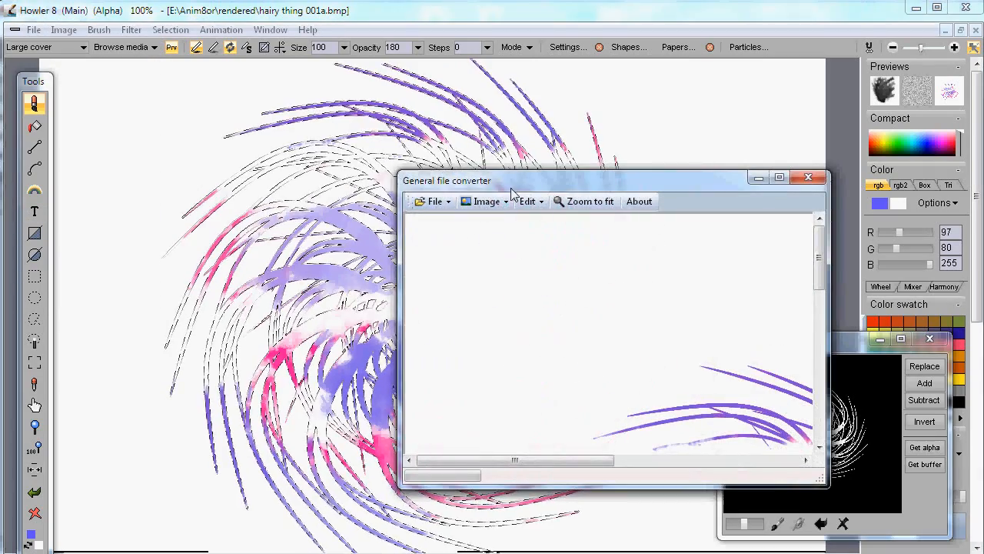
{"action": "left_click_drag", "start_coordinate": [517, 188], "coordinate": [192, 93]}
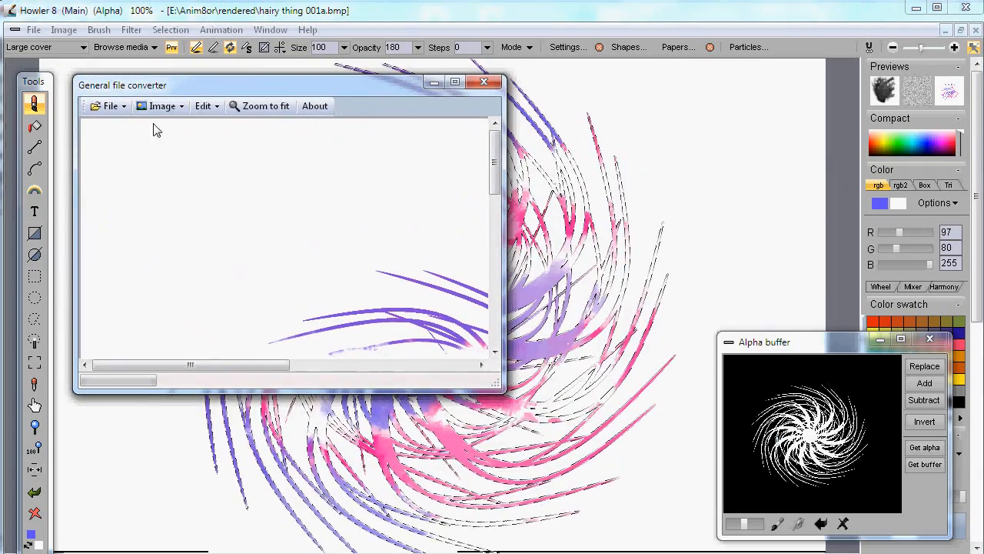
{"action": "left_click_drag", "start_coordinate": [206, 85], "coordinate": [149, 107]}
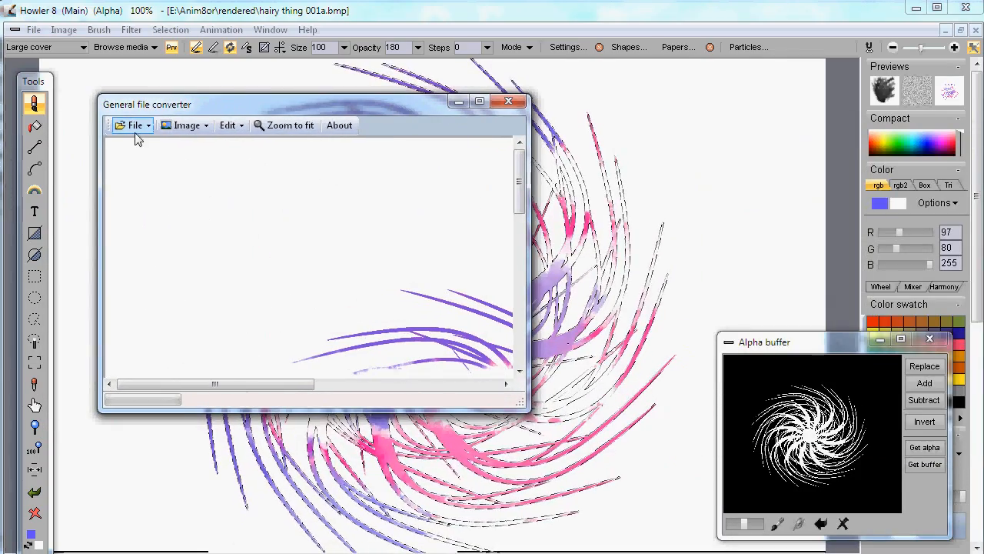
Examine the file converter's Connect options for importing from and exporting to PD.
{"action": "left_click", "coordinate": [230, 128]}
{"action": "left_click", "coordinate": [188, 126]}
{"action": "left_click", "coordinate": [188, 126]}
{"action": "mouse_move", "coordinate": [208, 195]}
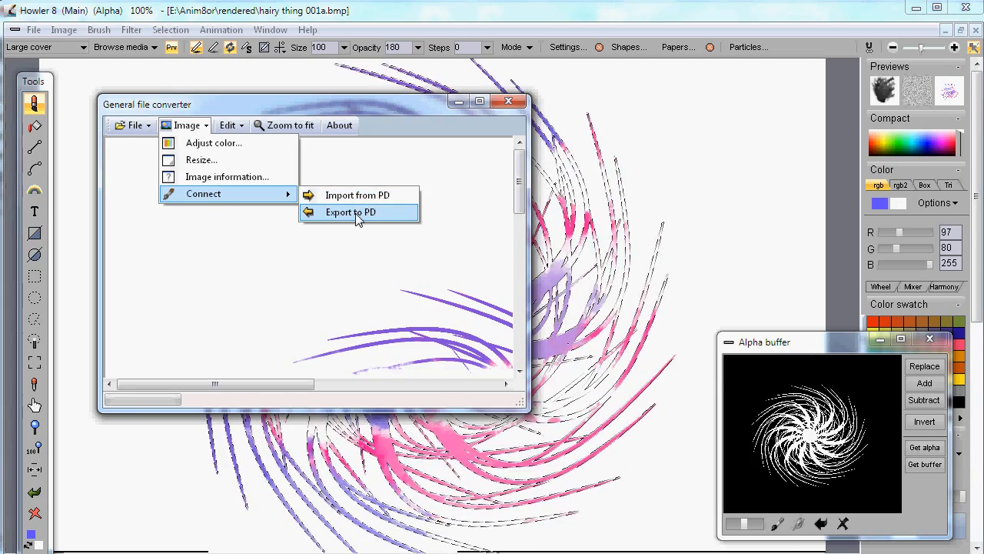
Move the General file converter window up over the tool palette and enlarge it.
{"action": "left_click", "coordinate": [242, 128]}
{"action": "left_click_drag", "start_coordinate": [184, 111], "coordinate": [122, 63]}
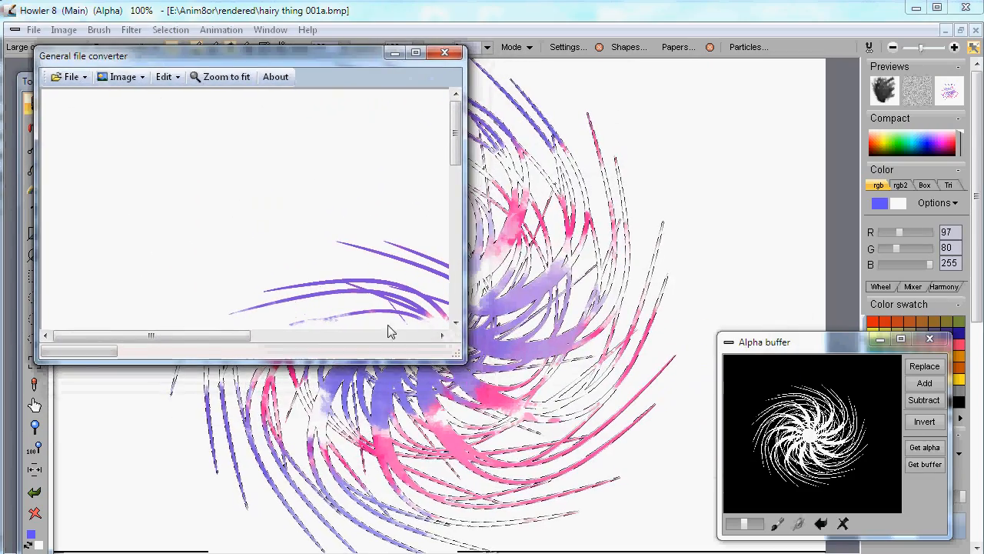
{"action": "left_click_drag", "start_coordinate": [458, 355], "coordinate": [547, 389]}
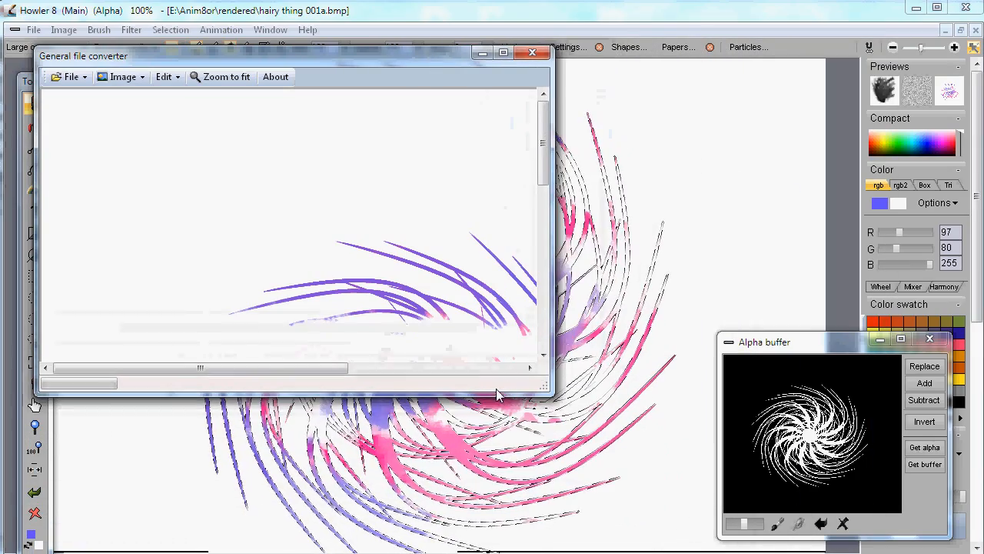
Load hairy thing 001c.bmp from the Anim8or rendered folder into the General file converter, keeping the Bmp file type.
{"action": "left_click", "coordinate": [77, 77]}
{"action": "left_click", "coordinate": [90, 94]}
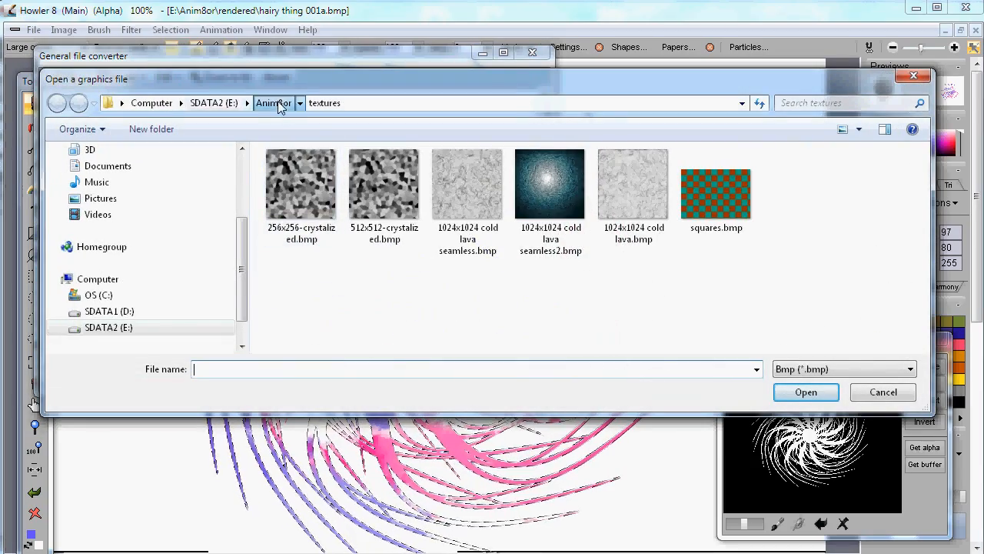
{"action": "left_click", "coordinate": [271, 102]}
{"action": "left_click", "coordinate": [304, 208]}
{"action": "double_click", "coordinate": [305, 212]}
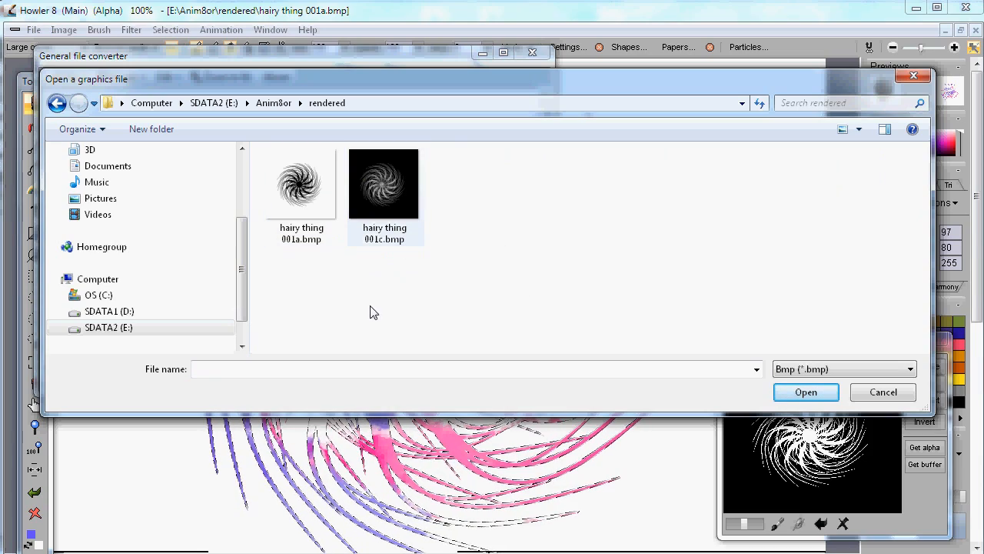
{"action": "left_click", "coordinate": [794, 371]}
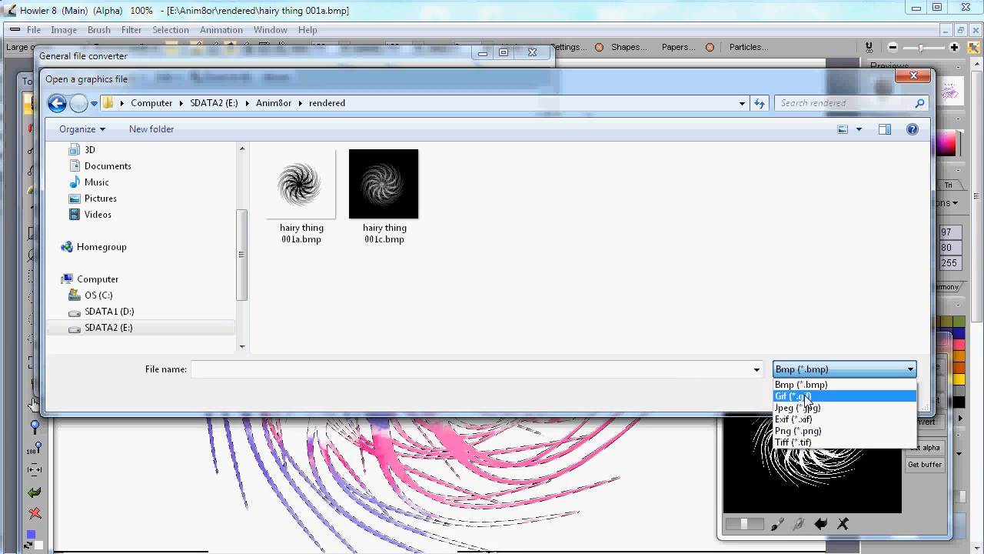
{"action": "left_click", "coordinate": [789, 384]}
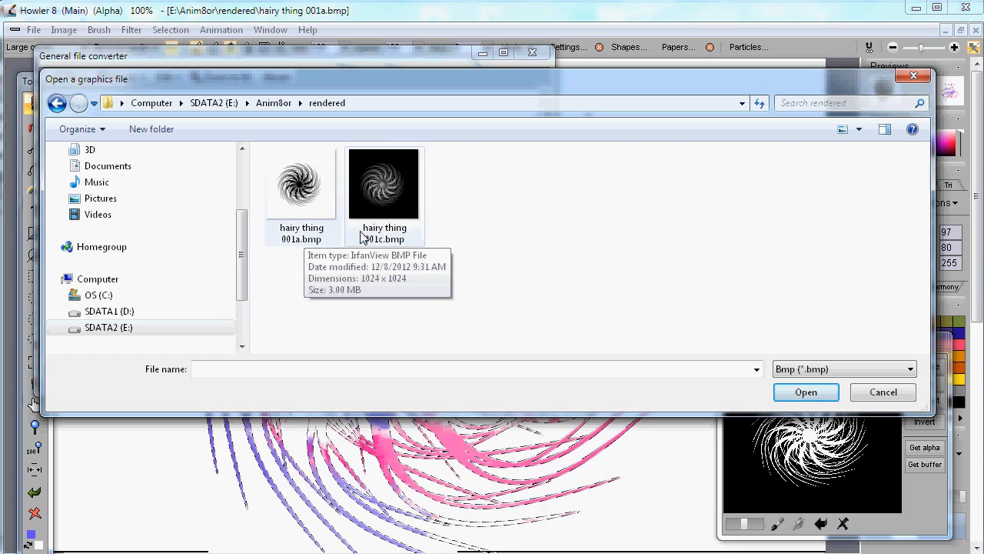
{"action": "left_click", "coordinate": [387, 243]}
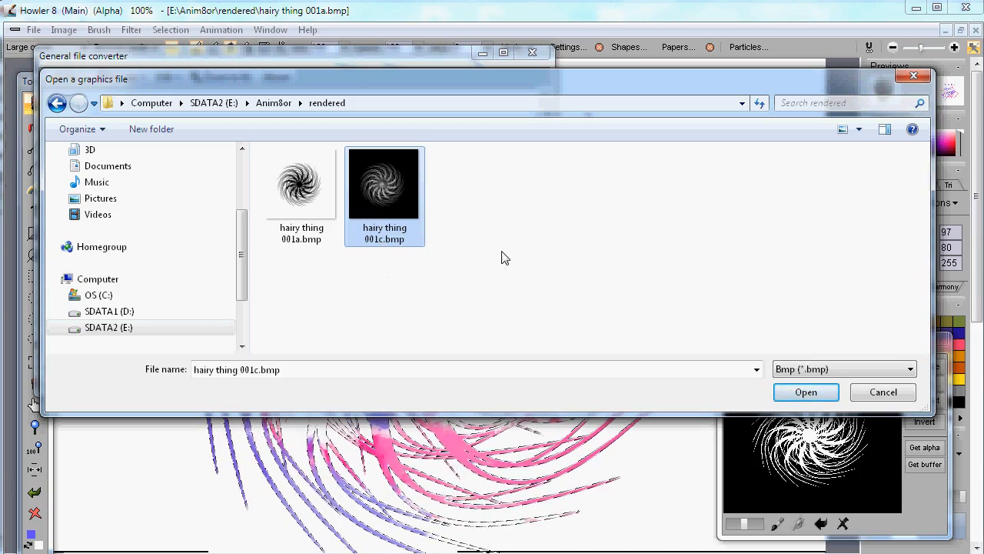
{"action": "left_click", "coordinate": [802, 393]}
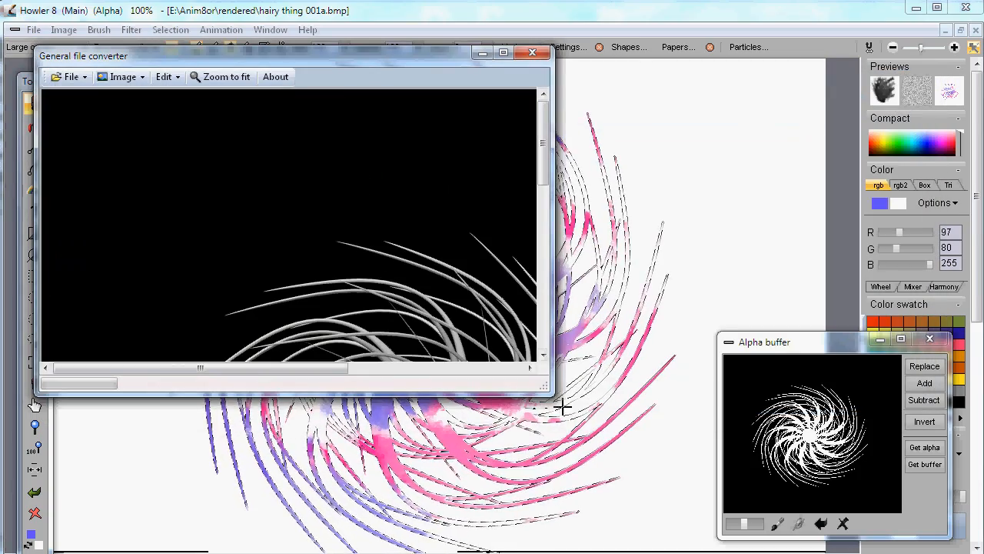
Enlarge the General file converter window and switch Zoom to fit on and back off for the loaded image.
{"action": "left_click_drag", "start_coordinate": [563, 410], "coordinate": [626, 497]}
{"action": "left_click", "coordinate": [216, 80]}
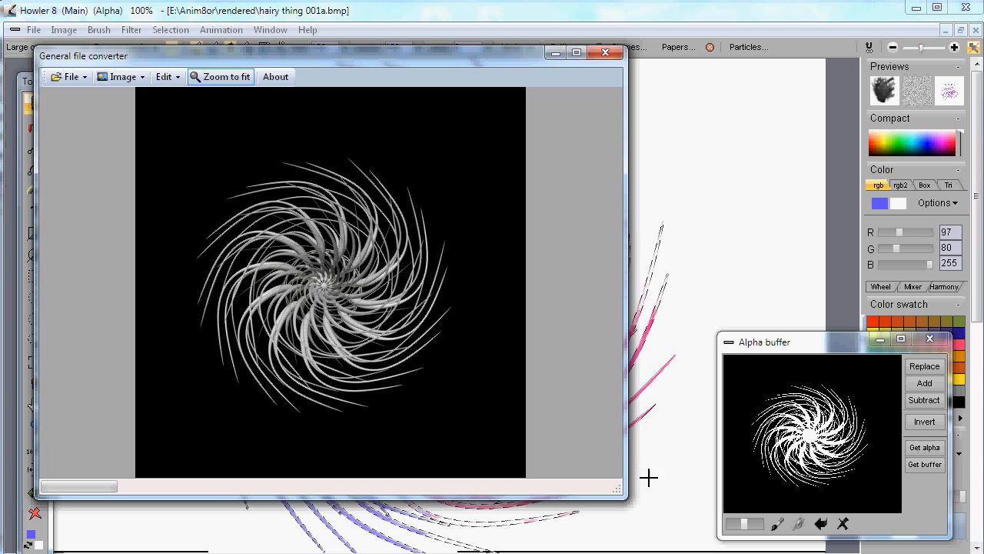
{"action": "left_click_drag", "start_coordinate": [615, 487], "coordinate": [737, 526]}
{"action": "left_click", "coordinate": [218, 78]}
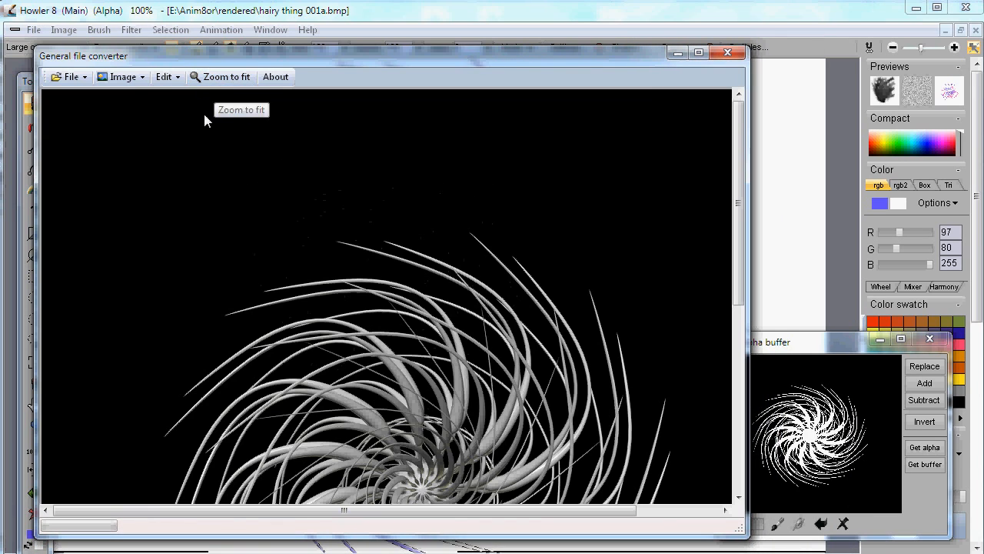
Review the converter's copy and paste options and the image information for the loaded render.
{"action": "left_click", "coordinate": [172, 80]}
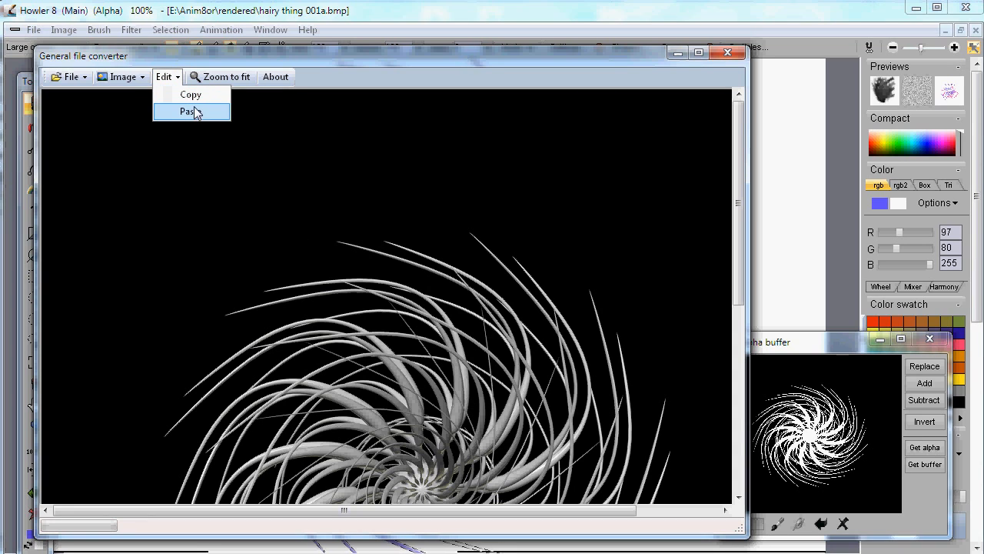
{"action": "left_click", "coordinate": [163, 58]}
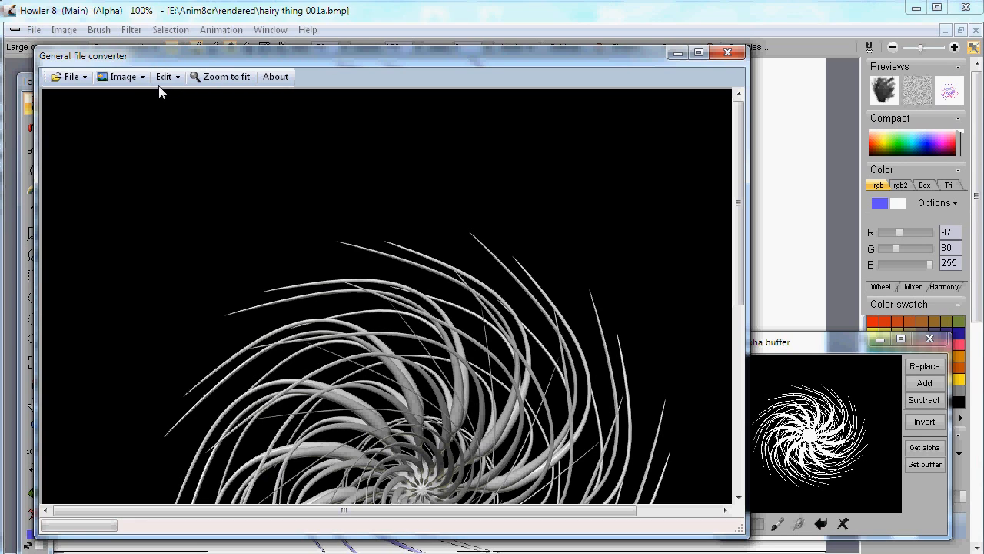
{"action": "left_click", "coordinate": [124, 76]}
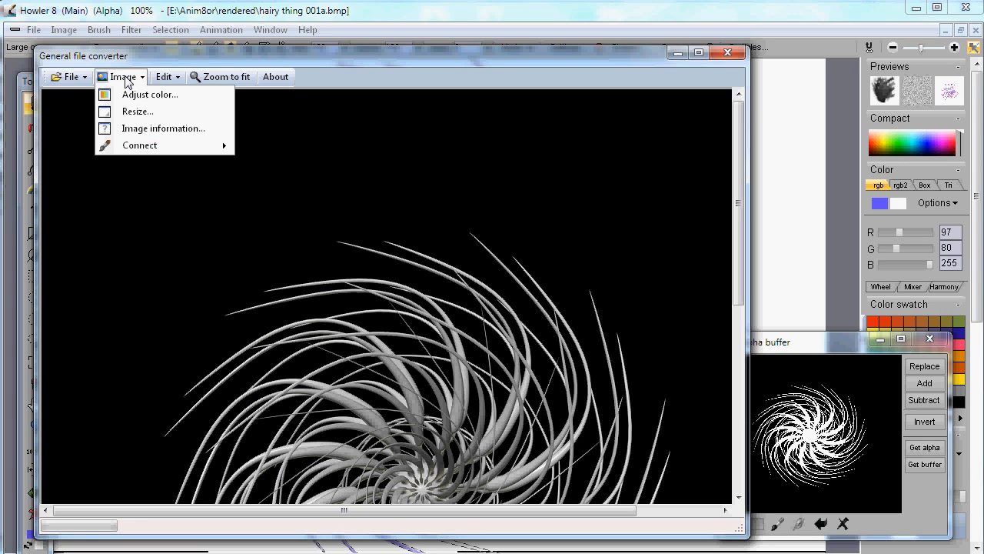
{"action": "left_click", "coordinate": [143, 129]}
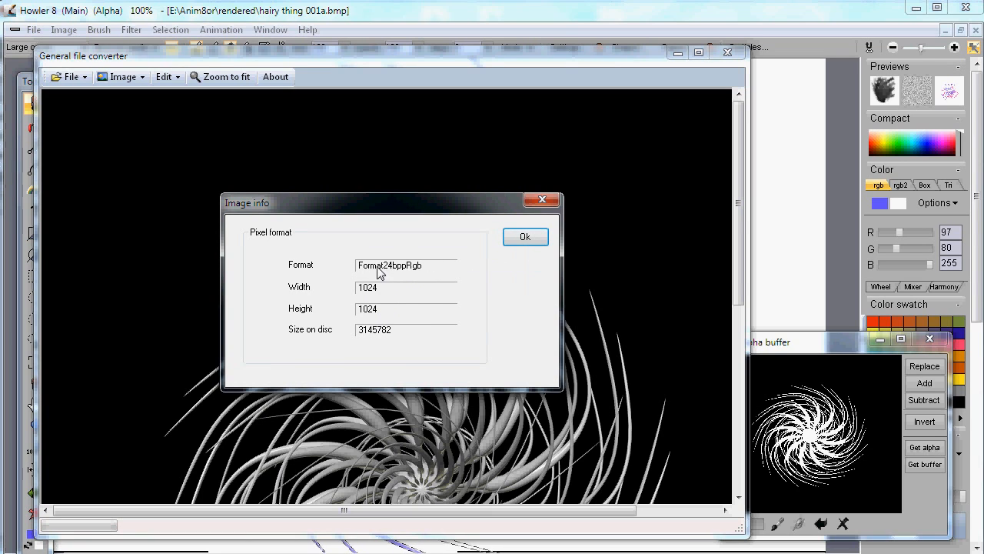
{"action": "left_click", "coordinate": [525, 237]}
Export the loaded render from the file converter to PD.
{"action": "left_click", "coordinate": [121, 77]}
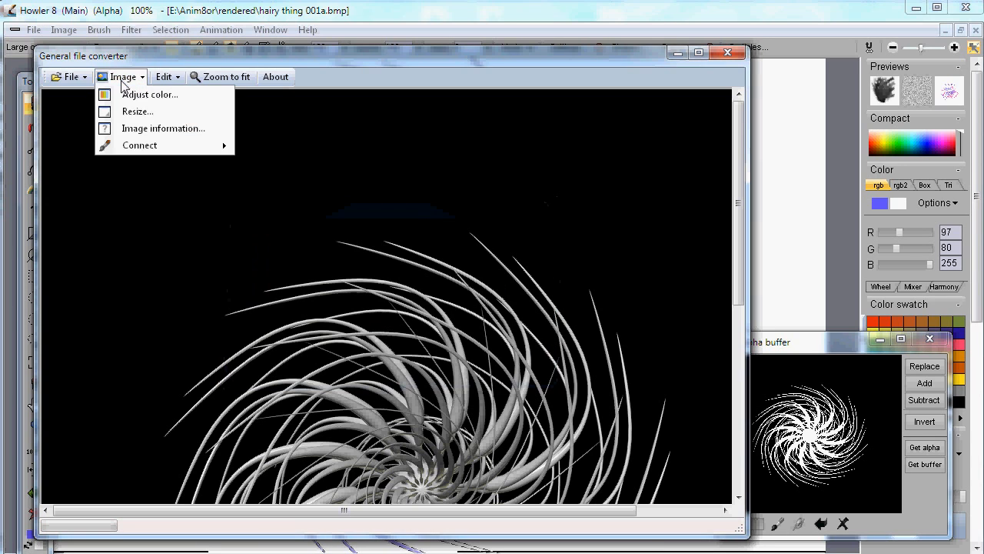
{"action": "mouse_move", "coordinate": [139, 148]}
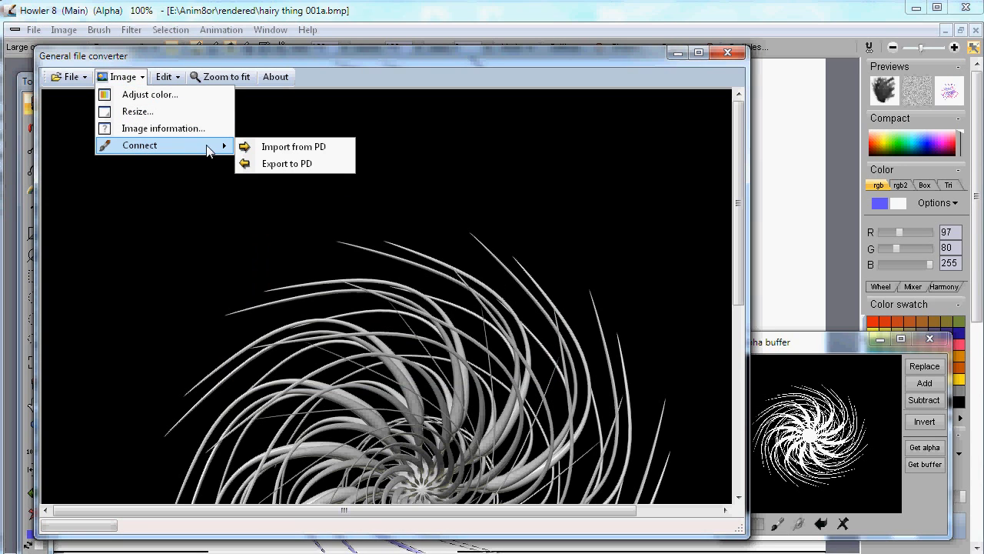
{"action": "left_click", "coordinate": [289, 164]}
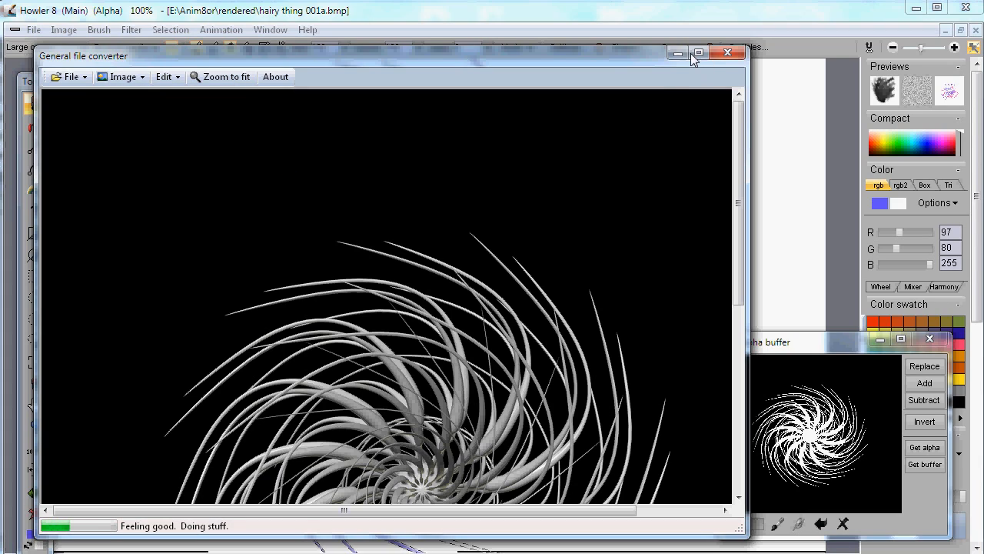
Minimize the General file converter and move the Alpha buffer window off the canvas.
{"action": "left_click_drag", "start_coordinate": [634, 60], "coordinate": [647, 165]}
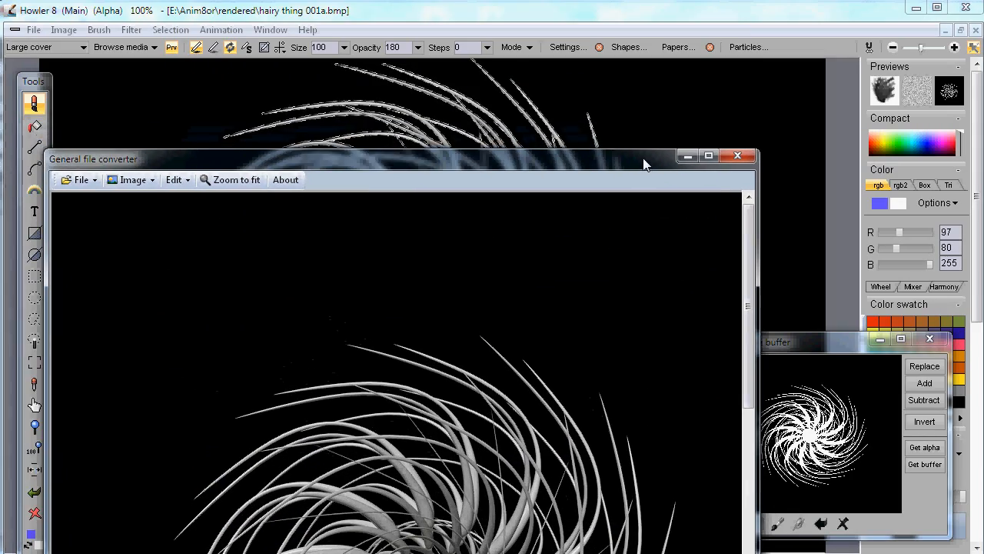
{"action": "left_click", "coordinate": [686, 156]}
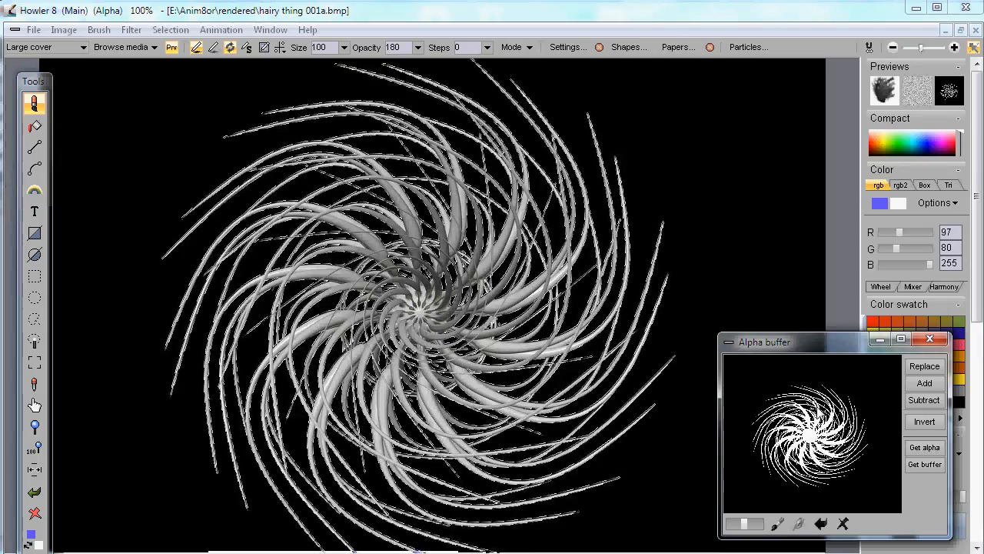
{"action": "left_click_drag", "start_coordinate": [755, 346], "coordinate": [761, 553]}
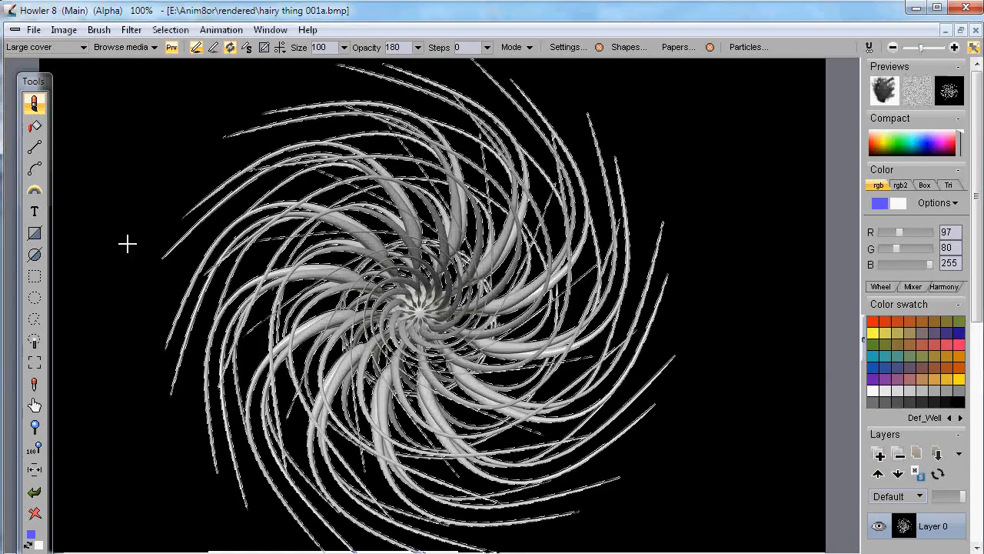
Switch to Anim8or's render preview and compare the color channel with the alpha channel of the spiral.
{"action": "key", "text": "alt+Tab"}
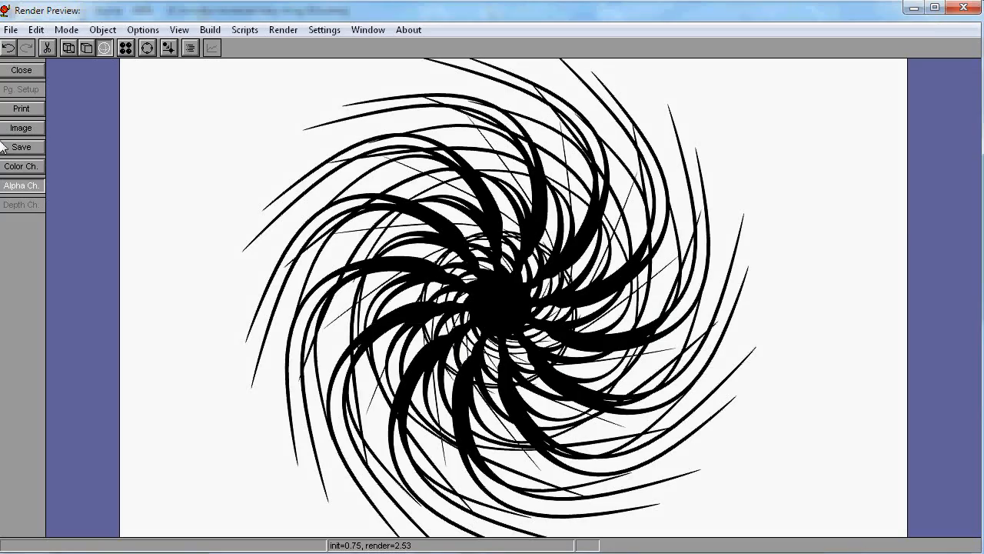
{"action": "left_click", "coordinate": [30, 166]}
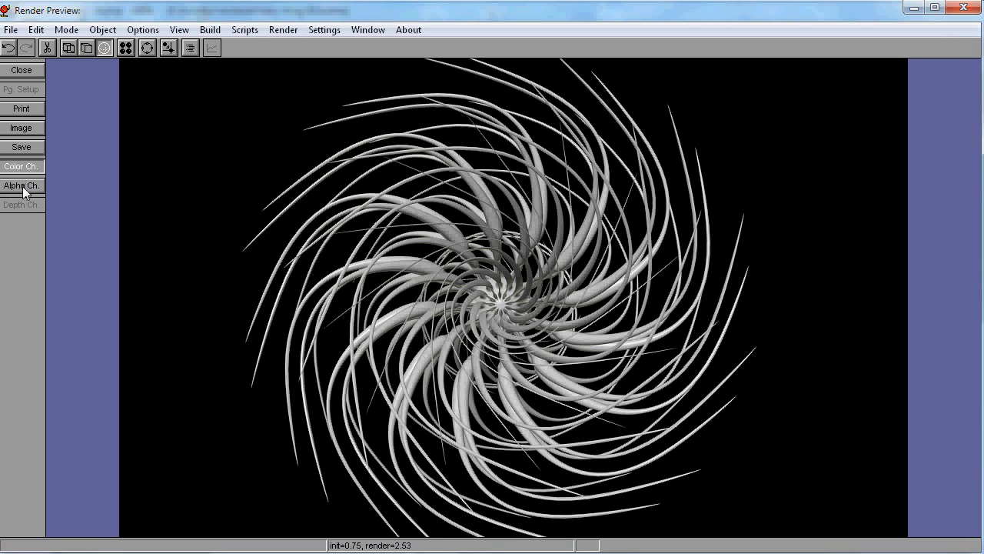
{"action": "left_click", "coordinate": [24, 186]}
{"action": "left_click", "coordinate": [23, 170]}
{"action": "left_click", "coordinate": [35, 192]}
{"action": "left_click", "coordinate": [29, 167]}
{"action": "left_click", "coordinate": [33, 187]}
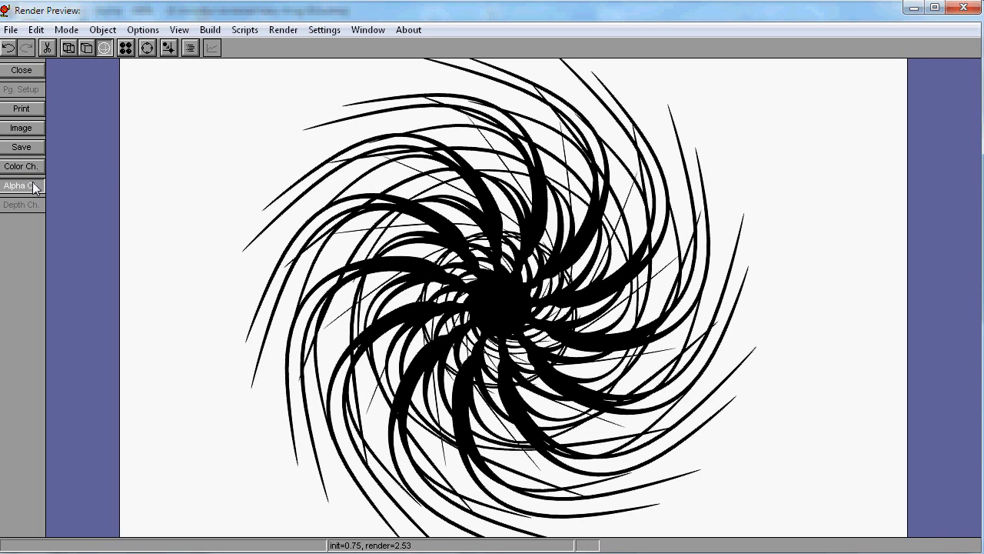
Switch back to Howler and move the Tools palette closer to the canvas corner.
{"action": "key", "text": "alt+Tab"}
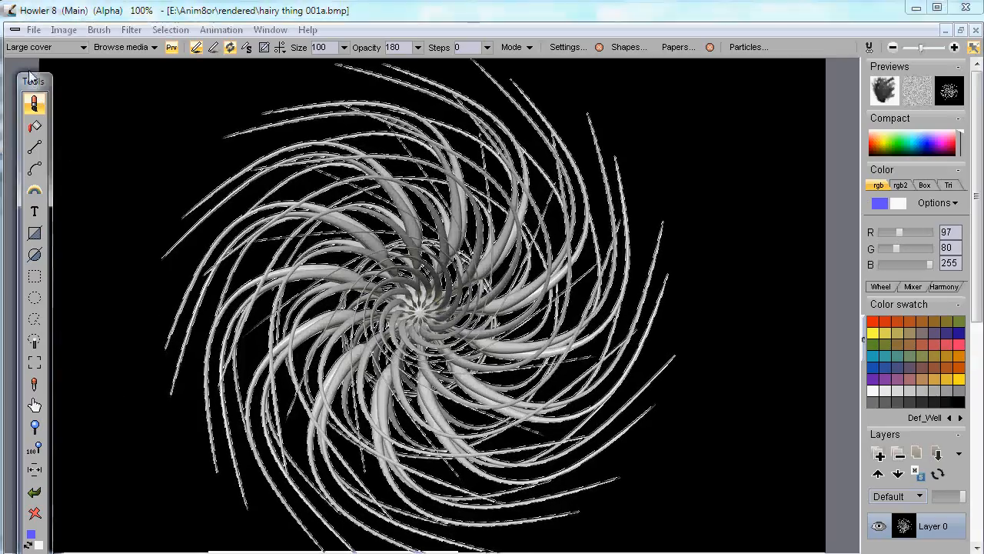
{"action": "left_click_drag", "start_coordinate": [26, 75], "coordinate": [19, 67]}
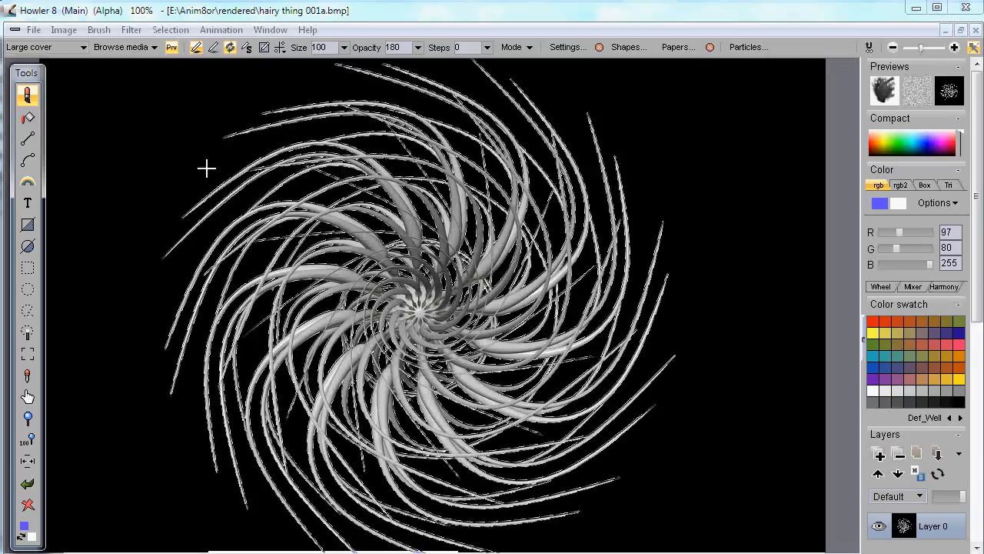
{"action": "left_click", "coordinate": [100, 31]}
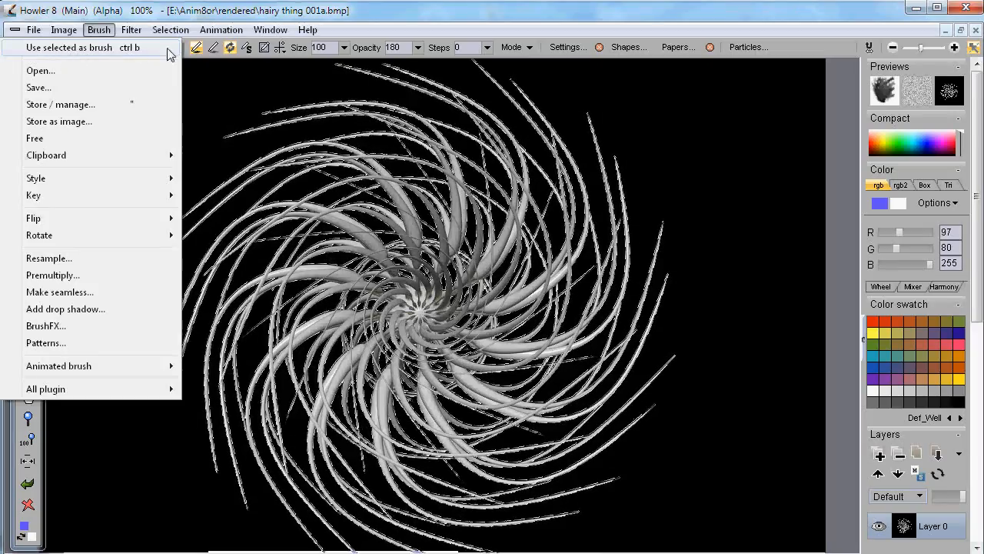
{"action": "left_click", "coordinate": [159, 12]}
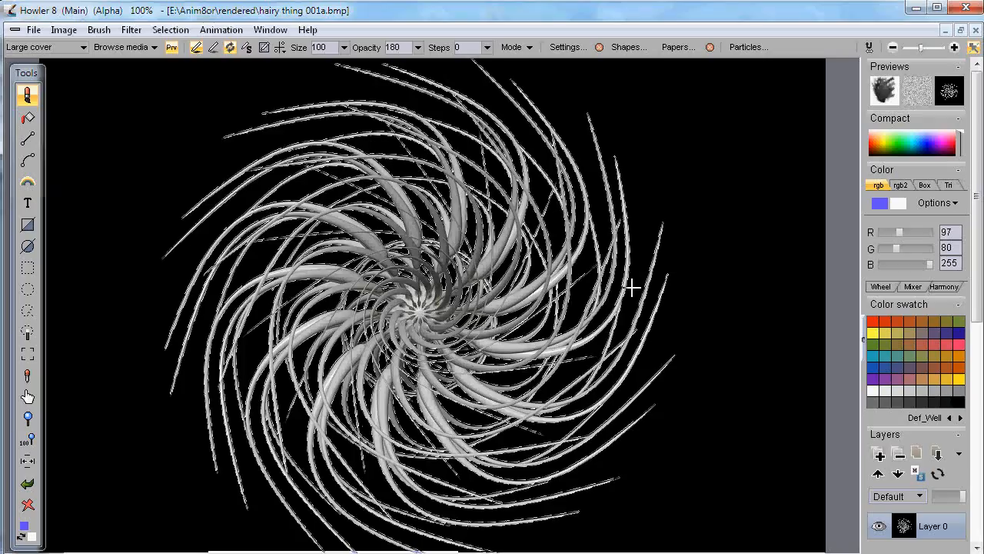
Open the Alpha buffer, enlarge it to inspect the stored spiral mask, and close it.
{"action": "left_click", "coordinate": [170, 30]}
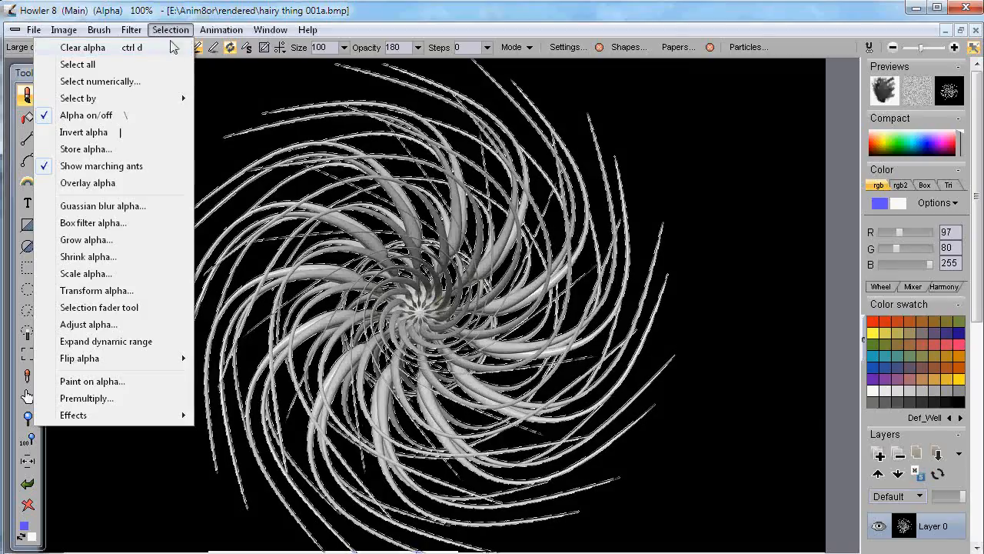
{"action": "left_click", "coordinate": [86, 149]}
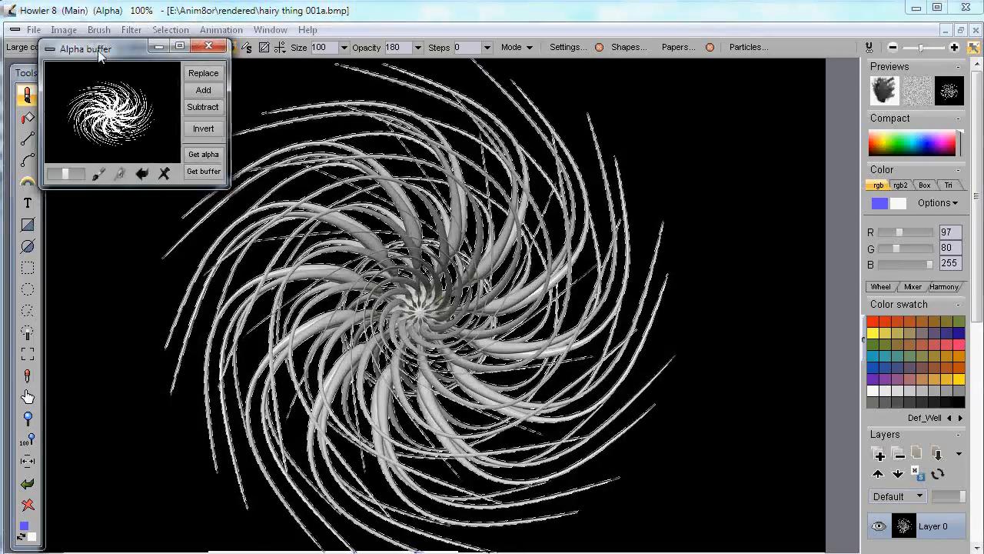
{"action": "left_click_drag", "start_coordinate": [84, 49], "coordinate": [160, 160]}
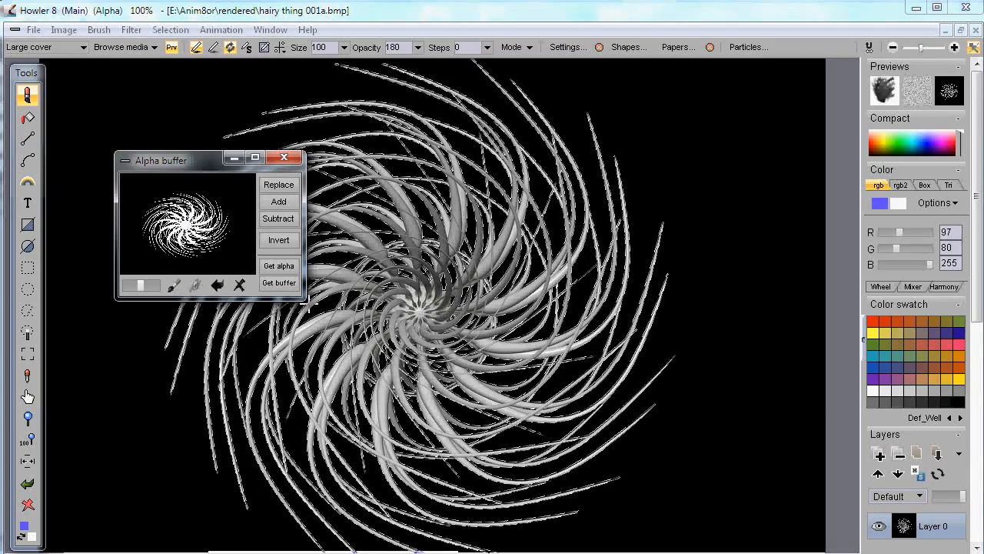
{"action": "left_click_drag", "start_coordinate": [305, 299], "coordinate": [501, 479]}
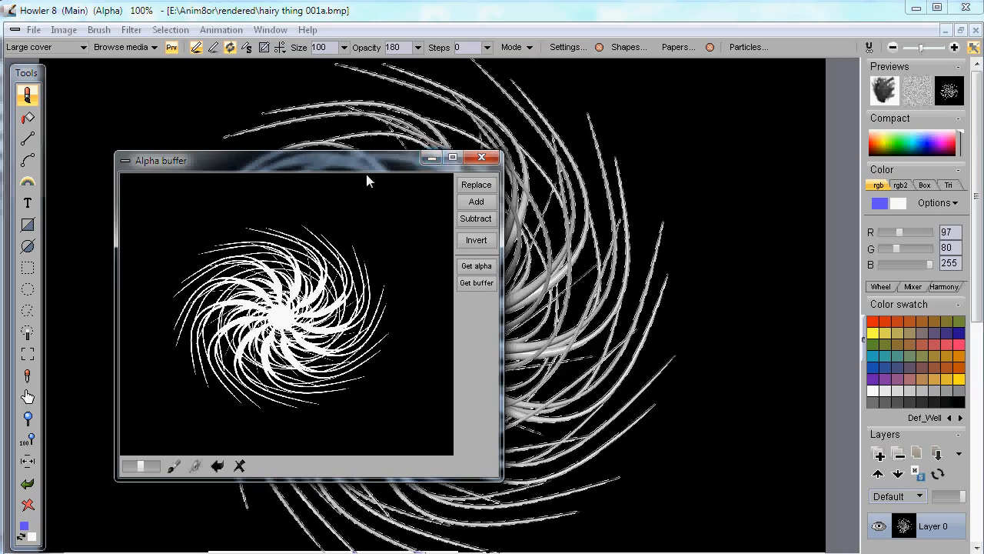
{"action": "left_click", "coordinate": [482, 157]}
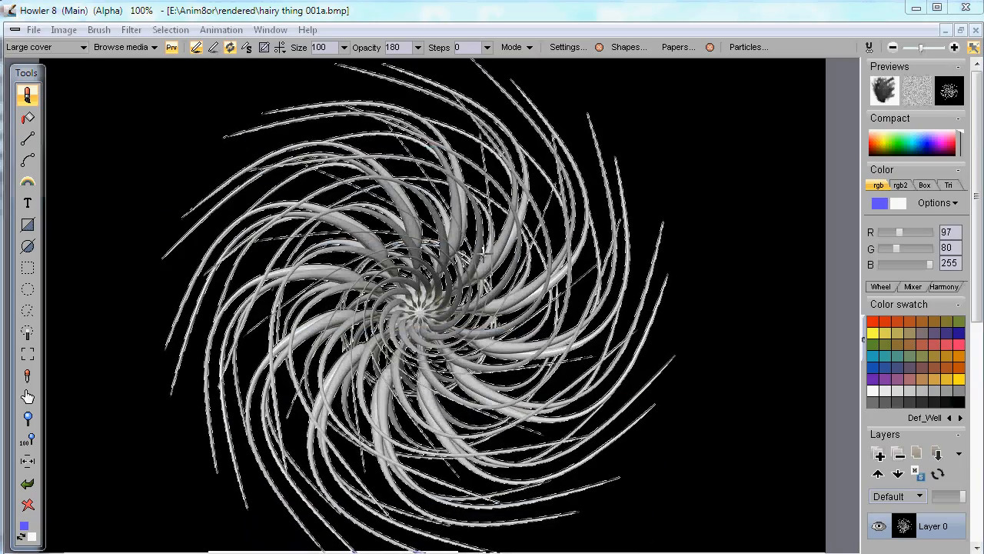
Turn the selected spiral into a custom brush and toggle the custom brush preview.
{"action": "left_click", "coordinate": [98, 30]}
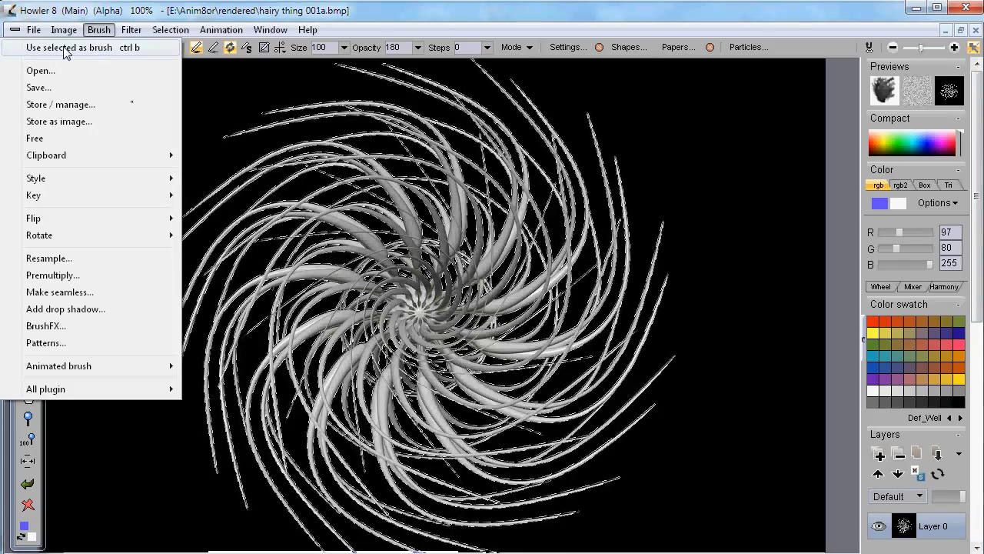
{"action": "left_click", "coordinate": [65, 48]}
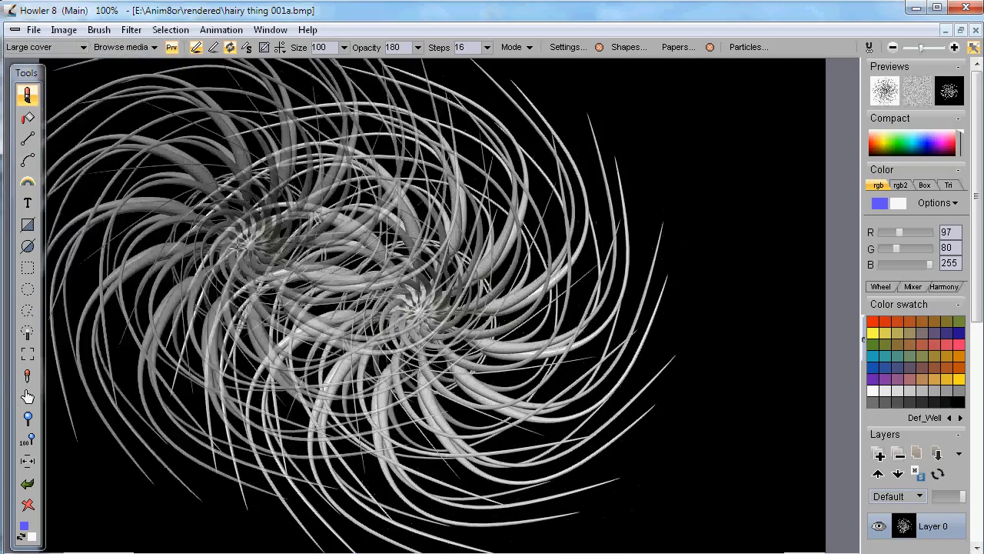
{"action": "left_click", "coordinate": [171, 47]}
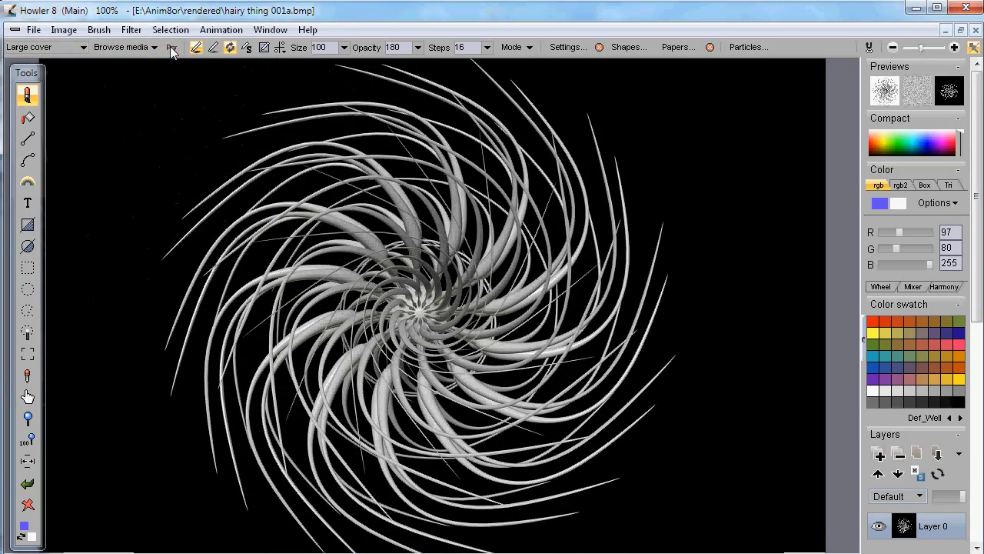
{"action": "left_click", "coordinate": [171, 48]}
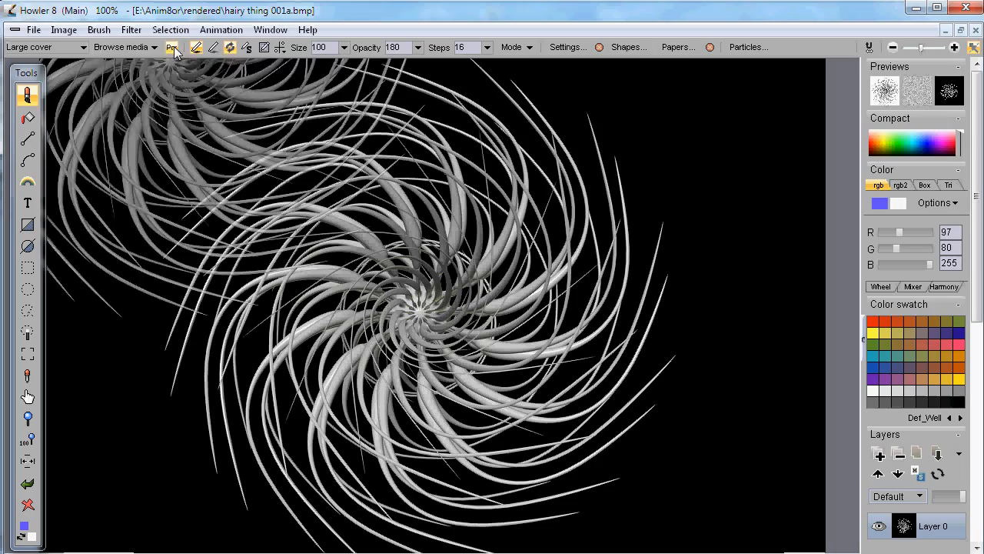
{"action": "left_click", "coordinate": [172, 48]}
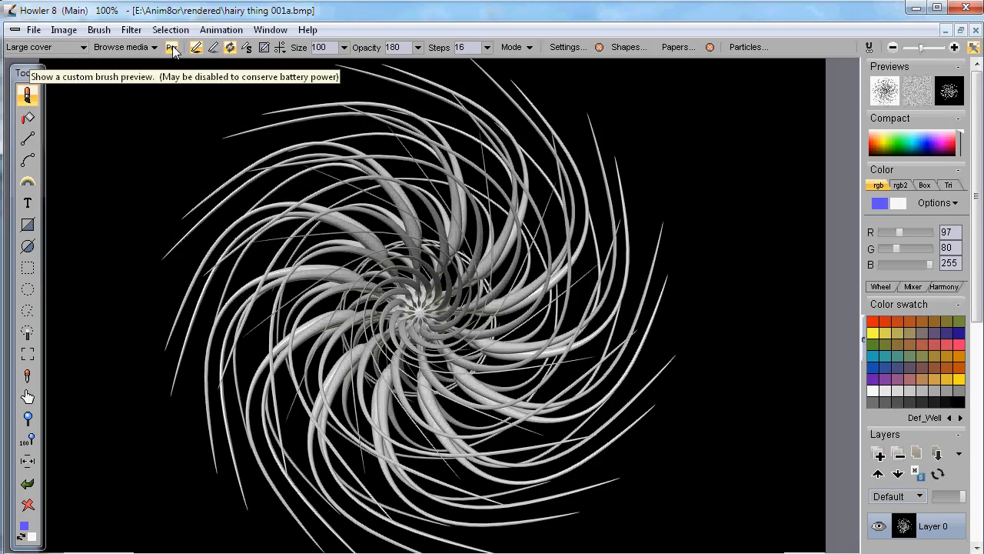
Show the custom brush preview and set the brush opacity to 255.
{"action": "left_click", "coordinate": [171, 48]}
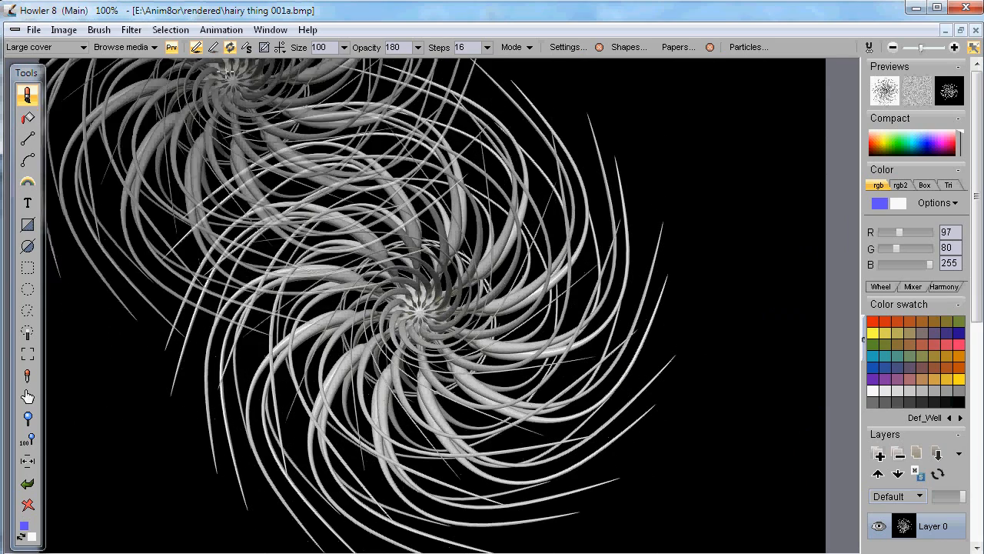
{"action": "left_click", "coordinate": [418, 47]}
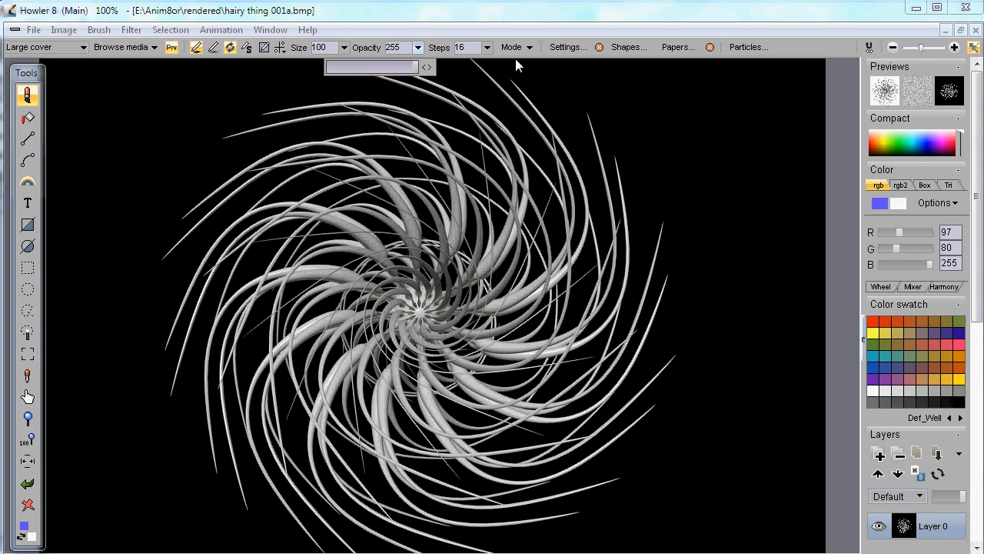
Open the brush settings, move them beside the canvas, and paint overlapping spiral strokes across the image.
{"action": "left_click", "coordinate": [569, 47]}
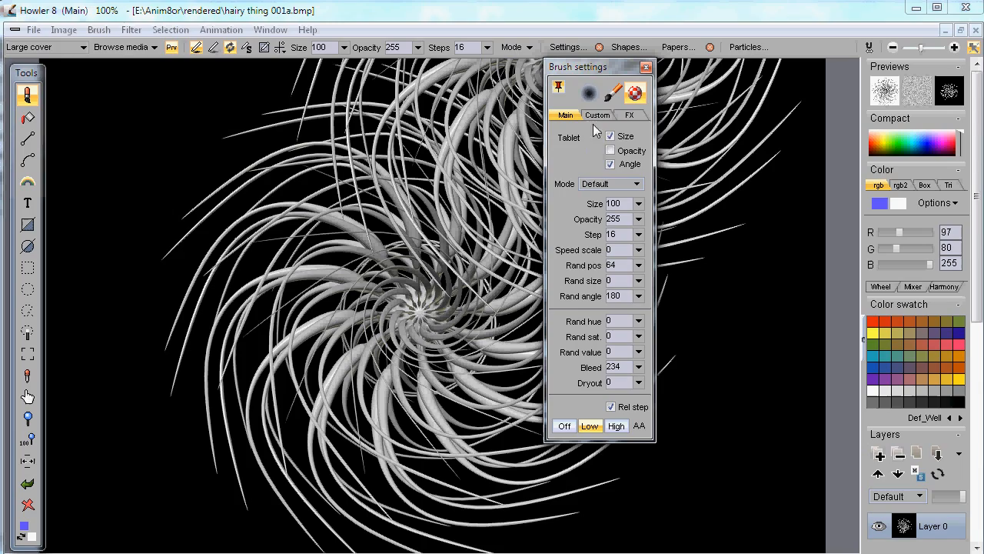
{"action": "left_click", "coordinate": [638, 219]}
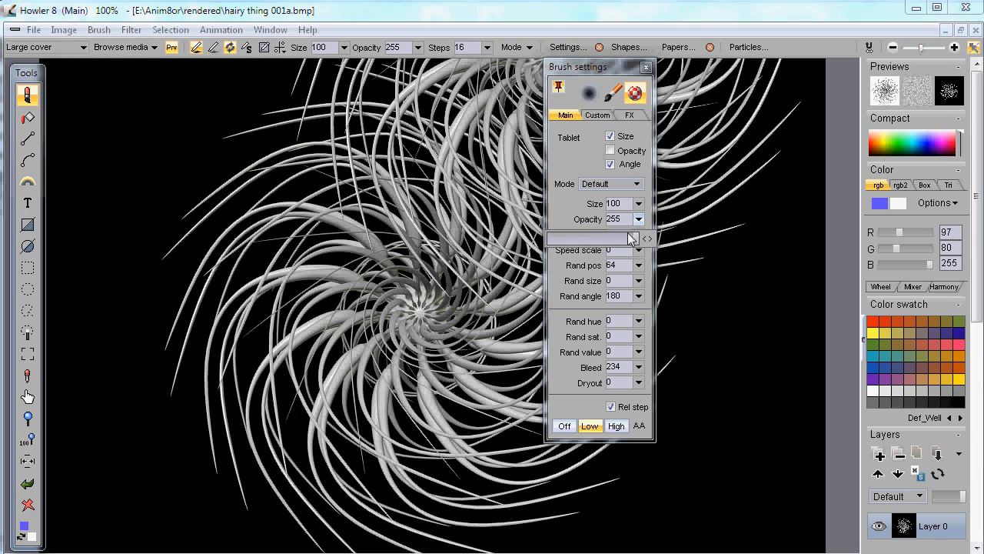
{"action": "left_click", "coordinate": [572, 201]}
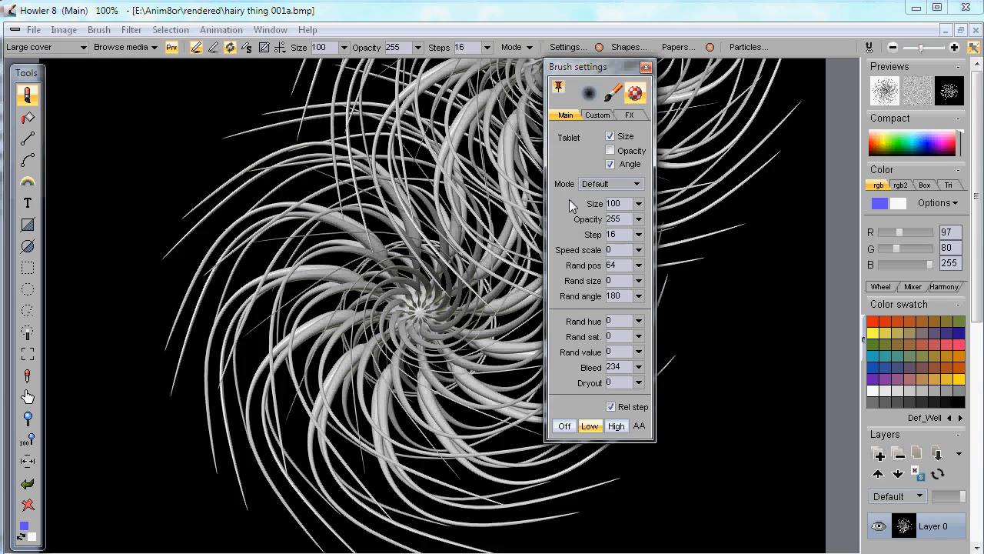
{"action": "mouse_move", "coordinate": [603, 72]}
{"action": "left_mouse_down"}
{"action": "mouse_move", "coordinate": [922, 183]}
{"action": "mouse_move", "coordinate": [904, 173]}
{"action": "left_mouse_up"}
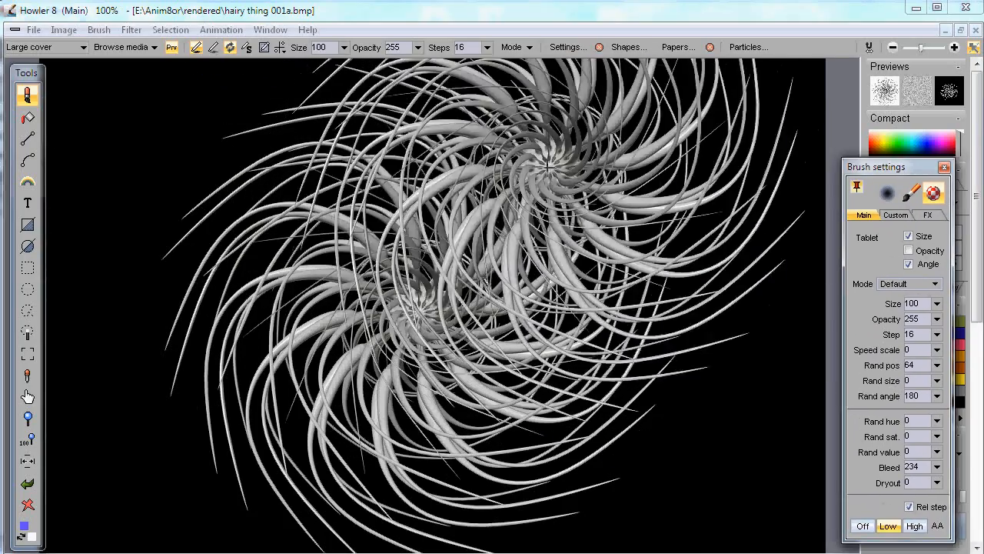
{"action": "mouse_move", "coordinate": [638, 238]}
{"action": "left_mouse_down"}
{"action": "mouse_move", "coordinate": [351, 158]}
{"action": "mouse_move", "coordinate": [584, 335]}
{"action": "left_mouse_up"}
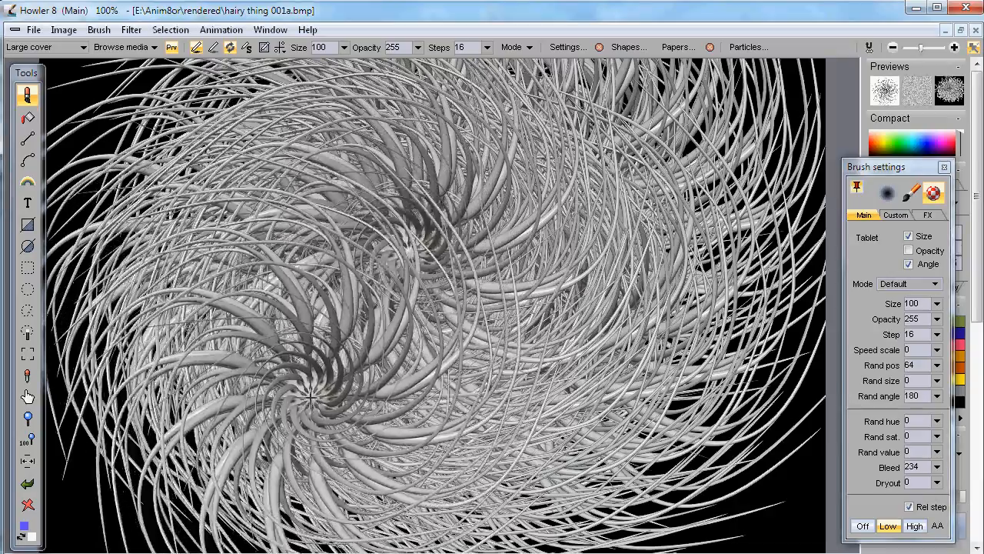
{"action": "mouse_move", "coordinate": [332, 270]}
{"action": "left_mouse_down"}
{"action": "mouse_move", "coordinate": [321, 259]}
{"action": "mouse_move", "coordinate": [374, 330]}
{"action": "mouse_move", "coordinate": [457, 231]}
{"action": "mouse_move", "coordinate": [677, 286]}
{"action": "left_mouse_up"}
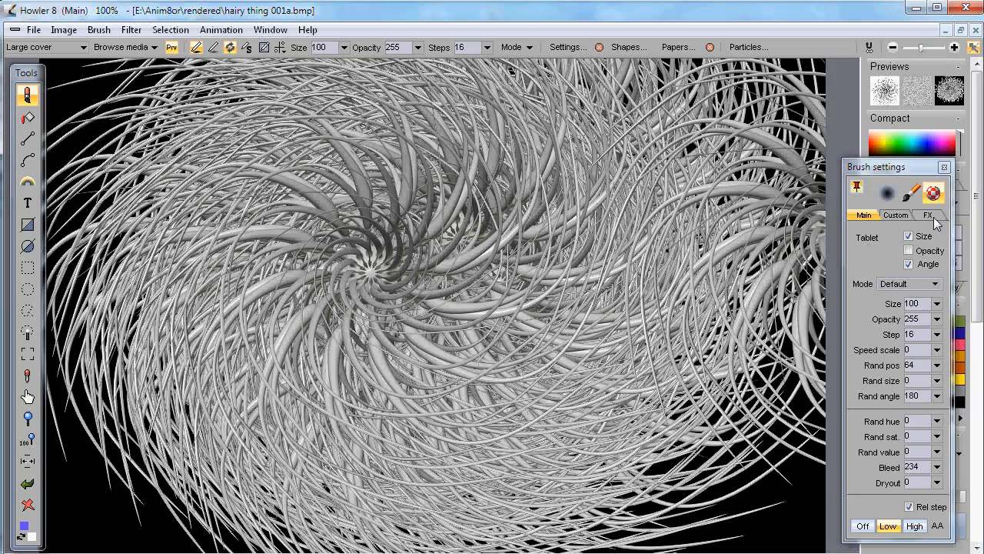
Open the brush store/manage window and move it mostly clear of the canvas.
{"action": "left_click", "coordinate": [99, 30]}
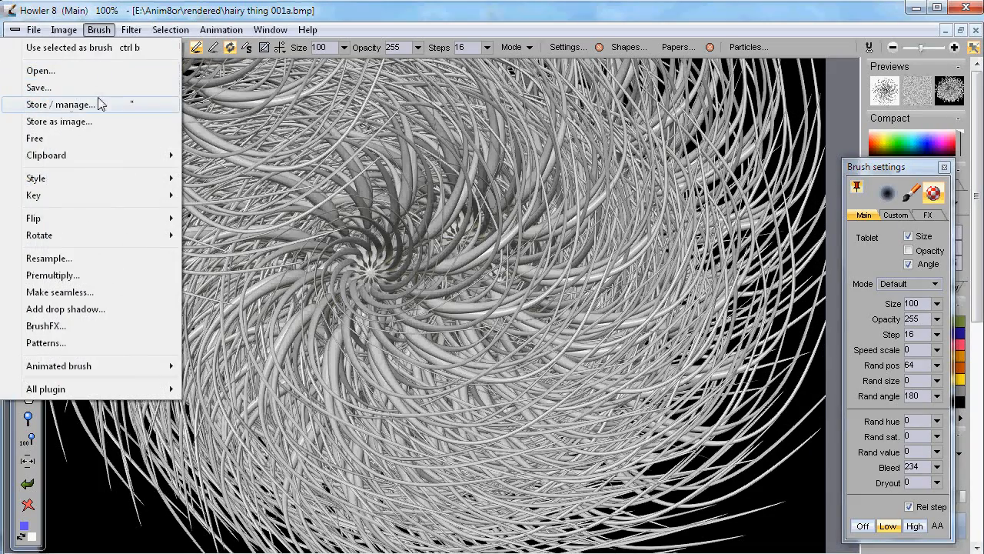
{"action": "left_click", "coordinate": [76, 105]}
{"action": "mouse_move", "coordinate": [114, 64]}
{"action": "left_mouse_down"}
{"action": "mouse_move", "coordinate": [169, 358]}
{"action": "mouse_move", "coordinate": [119, 277]}
{"action": "mouse_move", "coordinate": [126, 428]}
{"action": "mouse_move", "coordinate": [115, 501]}
{"action": "left_mouse_up"}
{"action": "left_click_drag", "start_coordinate": [254, 280], "coordinate": [591, 215]}
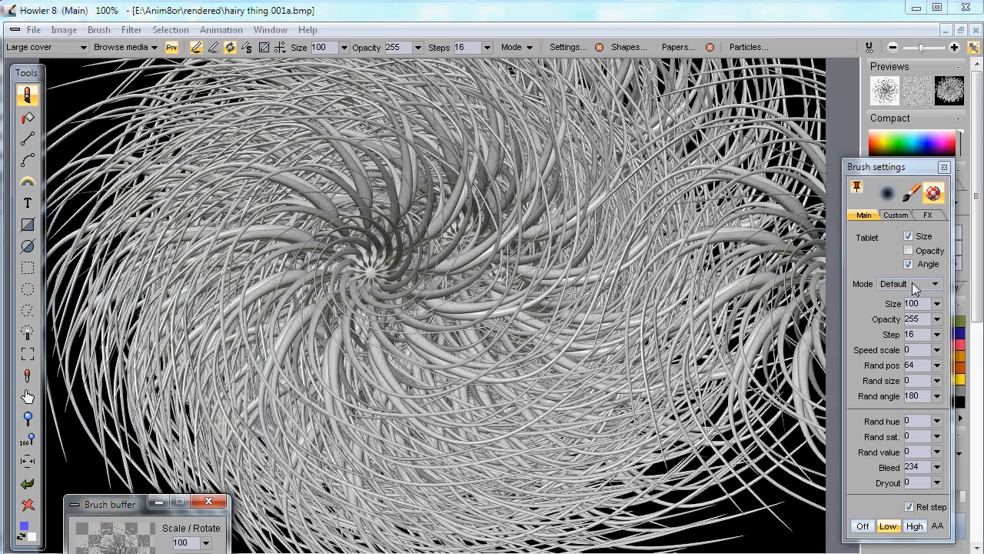
Show the custom brush options and examine the Allow custom br. transforms setting.
{"action": "left_click", "coordinate": [895, 216]}
{"action": "left_click_drag", "start_coordinate": [905, 170], "coordinate": [714, 92]}
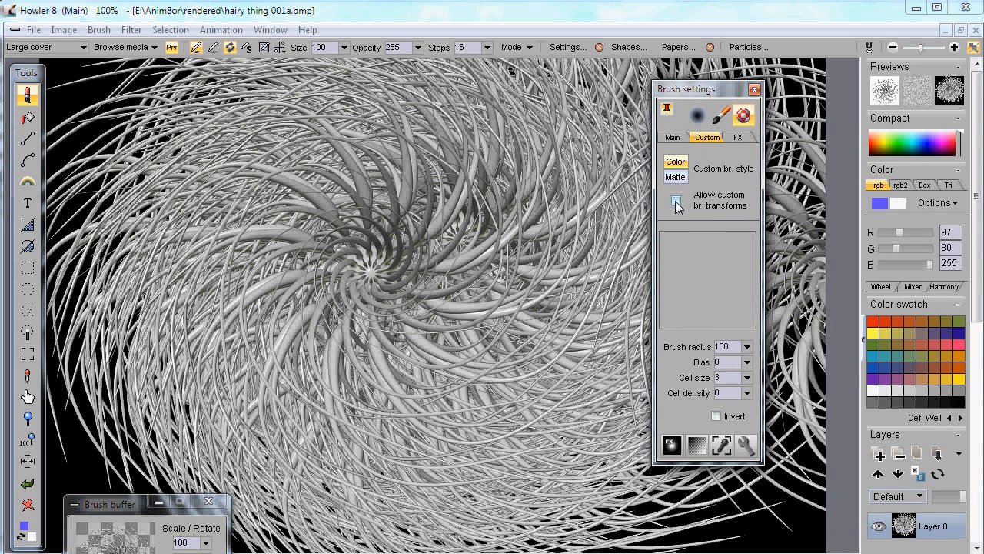
{"action": "left_click_drag", "start_coordinate": [690, 90], "coordinate": [874, 144]}
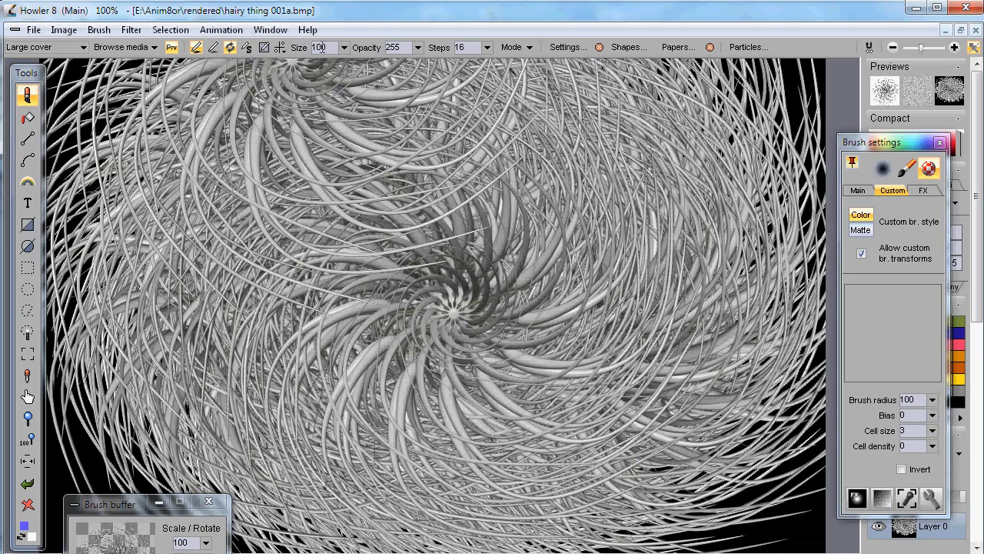
Set the brush steps to 2 and paint a denser spiral stroke over the canvas.
{"action": "left_click", "coordinate": [488, 48]}
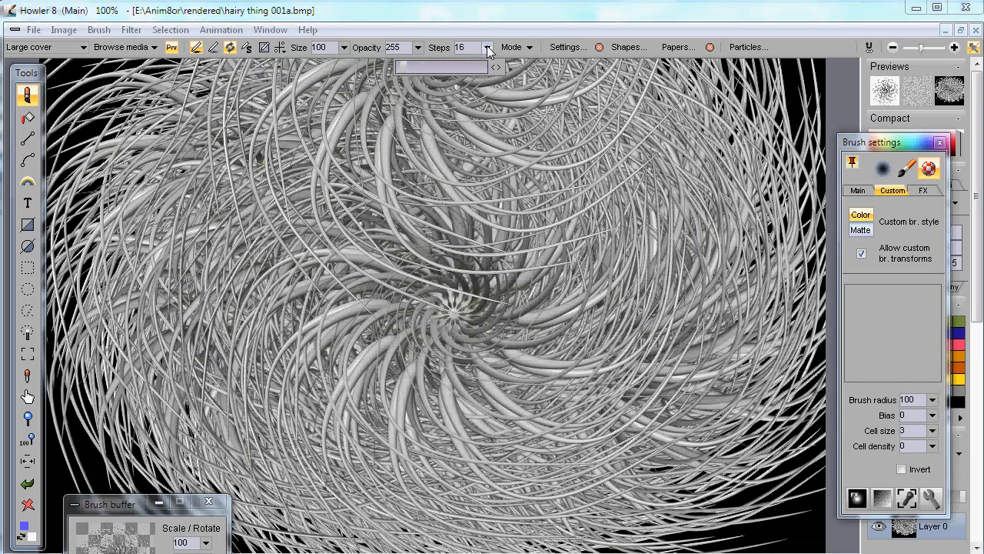
{"action": "left_click_drag", "start_coordinate": [486, 67], "coordinate": [404, 66]}
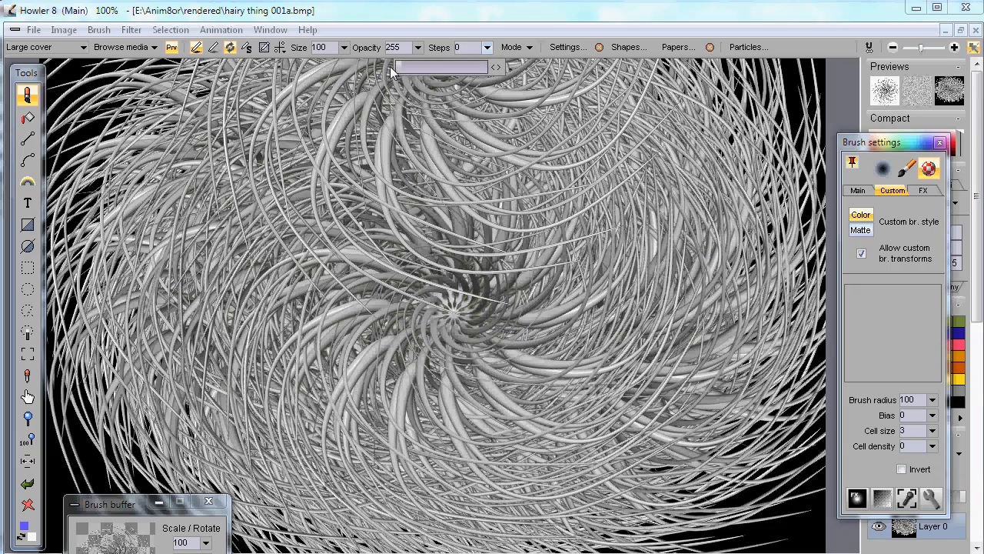
{"action": "left_click", "coordinate": [501, 67]}
{"action": "left_click", "coordinate": [498, 68]}
{"action": "mouse_move", "coordinate": [477, 235]}
{"action": "left_mouse_down"}
{"action": "mouse_move", "coordinate": [331, 237]}
{"action": "mouse_move", "coordinate": [354, 323]}
{"action": "mouse_move", "coordinate": [589, 389]}
{"action": "mouse_move", "coordinate": [436, 346]}
{"action": "left_mouse_up"}
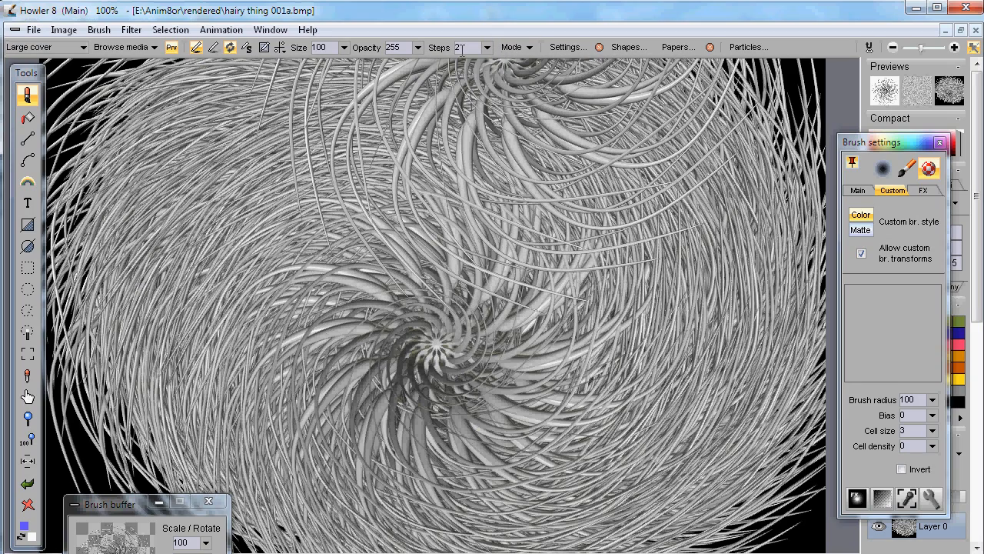
Reduce the brush steps to 1 and paint more spirals, moving the brush settings nearer the canvas.
{"action": "left_click", "coordinate": [487, 47]}
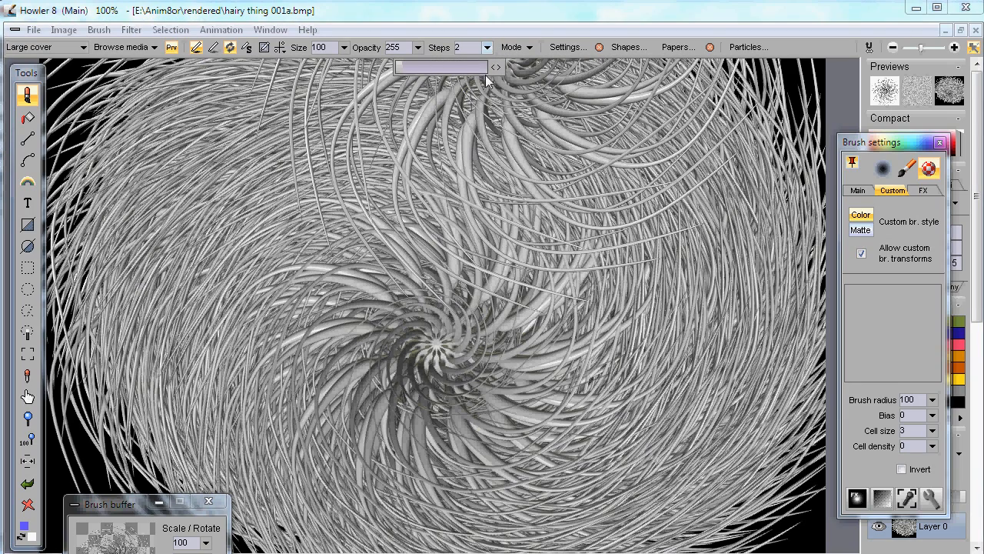
{"action": "left_click", "coordinate": [493, 67]}
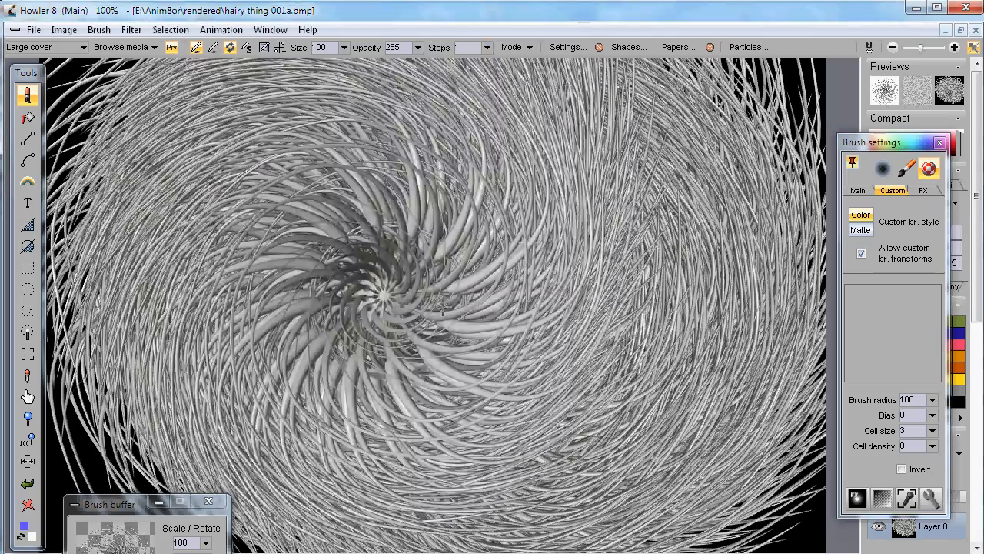
{"action": "left_click", "coordinate": [437, 282]}
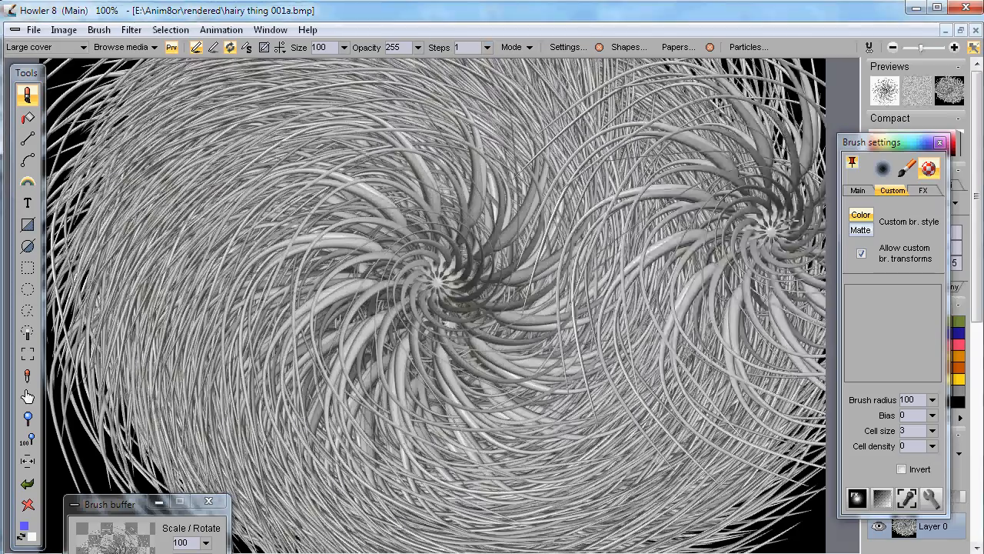
{"action": "left_click_drag", "start_coordinate": [882, 149], "coordinate": [705, 92]}
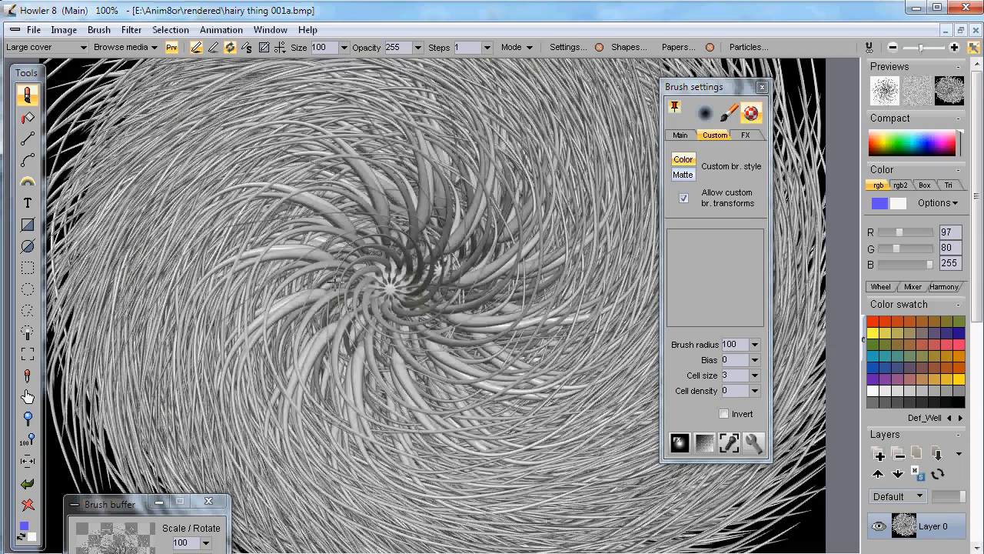
{"action": "left_click", "coordinate": [246, 292]}
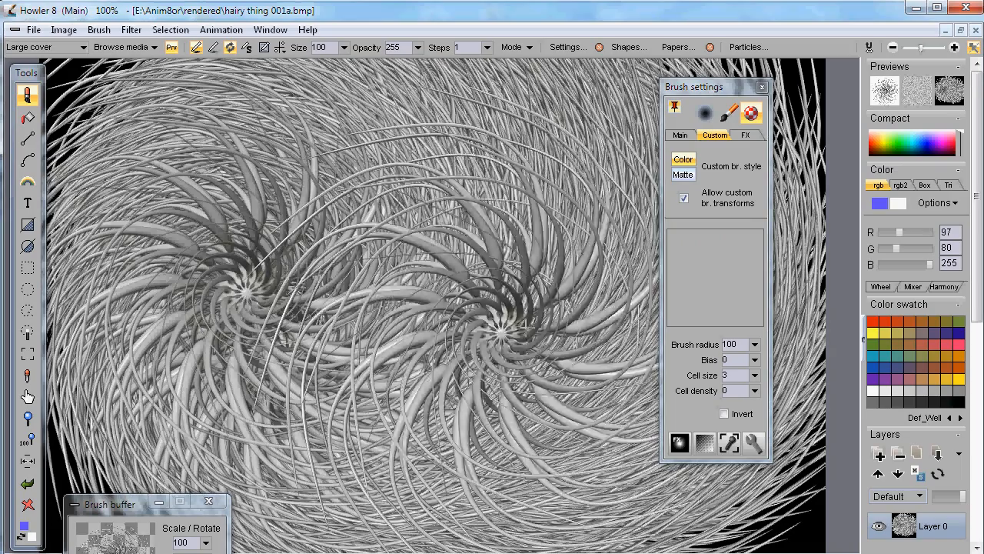
Set the brush's random position to 0 in the main brush settings and paint a stroke.
{"action": "left_click", "coordinate": [681, 136]}
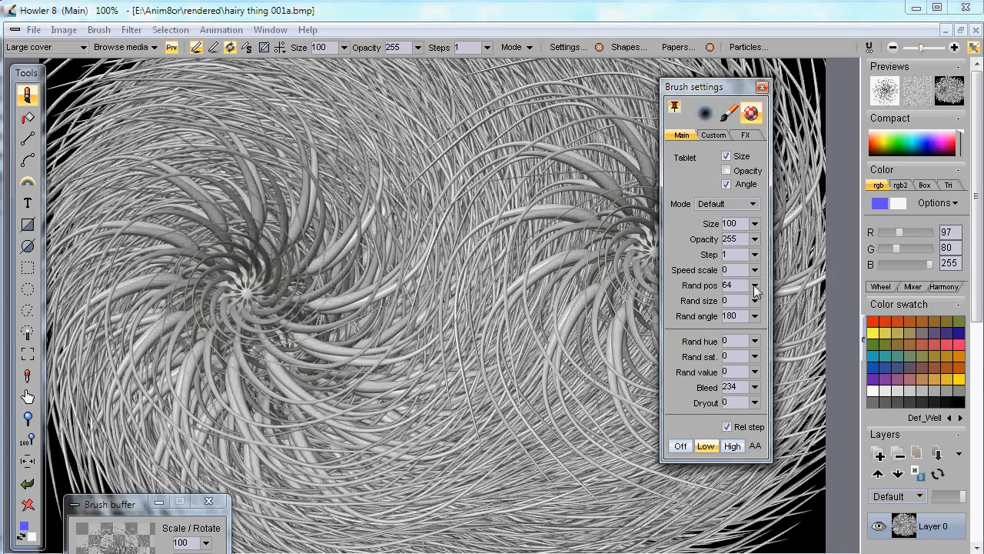
{"action": "left_click", "coordinate": [755, 286]}
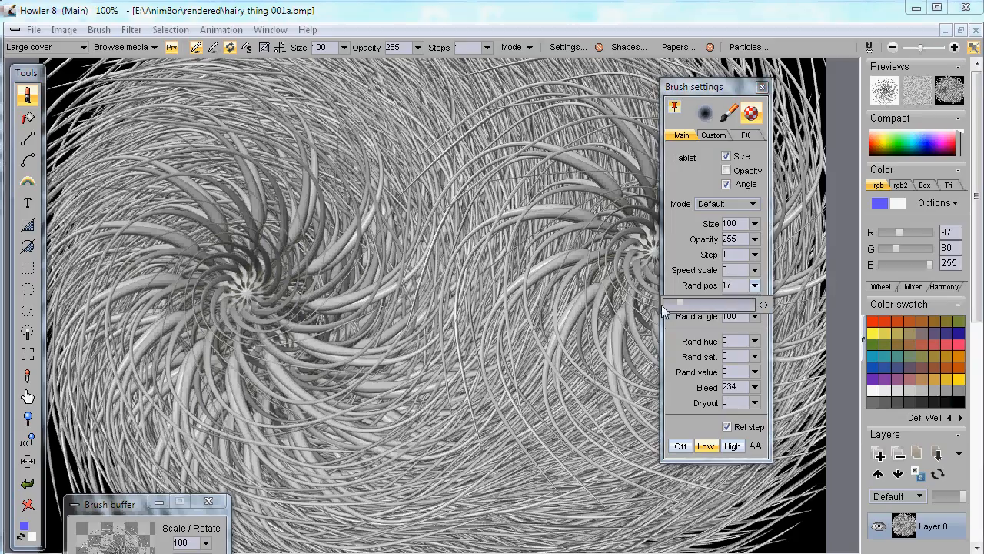
{"action": "left_click_drag", "start_coordinate": [663, 309], "coordinate": [660, 309]}
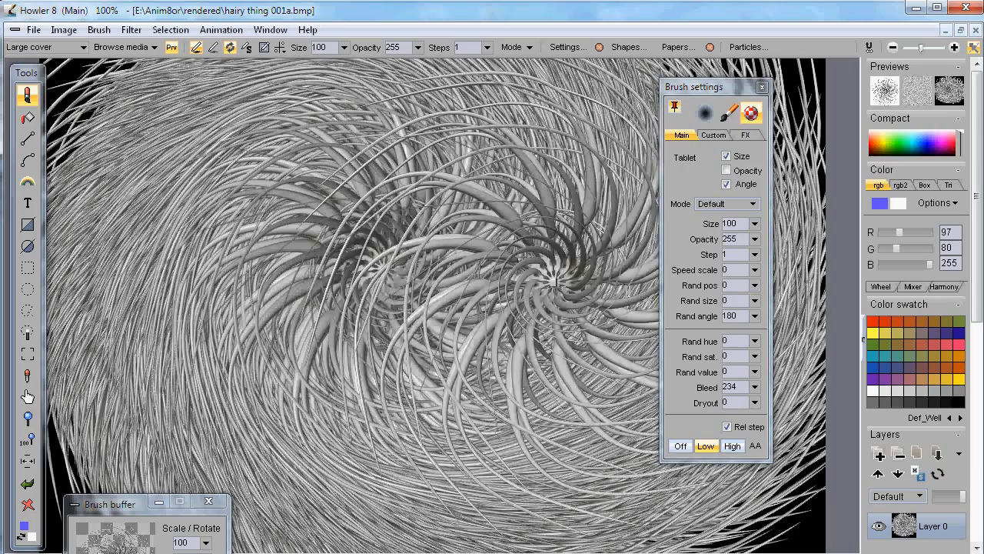
Set the brush's random angle to 0 and paint smooth, hair-like strokes across the canvas.
{"action": "left_click", "coordinate": [754, 317]}
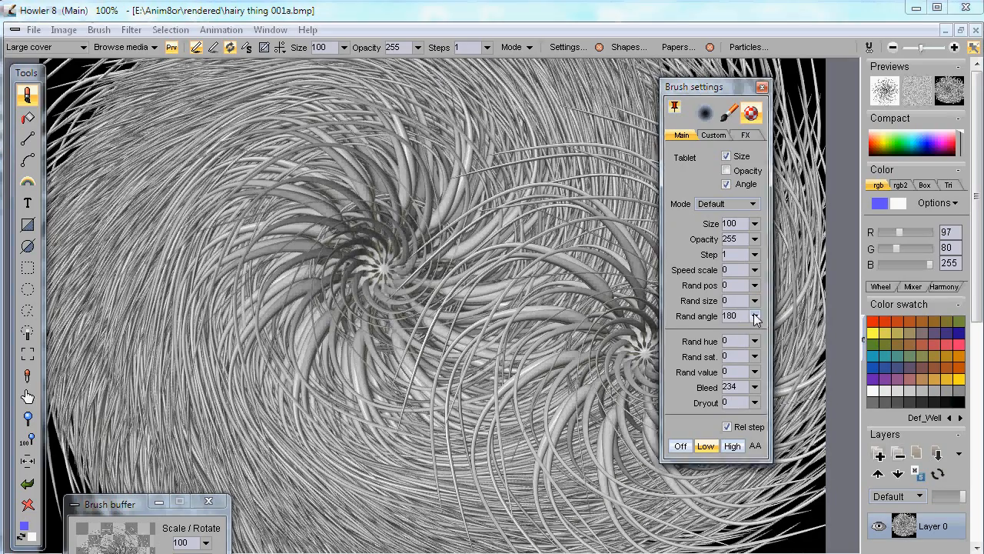
{"action": "mouse_move", "coordinate": [307, 285]}
{"action": "left_mouse_down"}
{"action": "mouse_move", "coordinate": [318, 231]}
{"action": "mouse_move", "coordinate": [424, 259]}
{"action": "mouse_move", "coordinate": [500, 401]}
{"action": "left_mouse_up"}
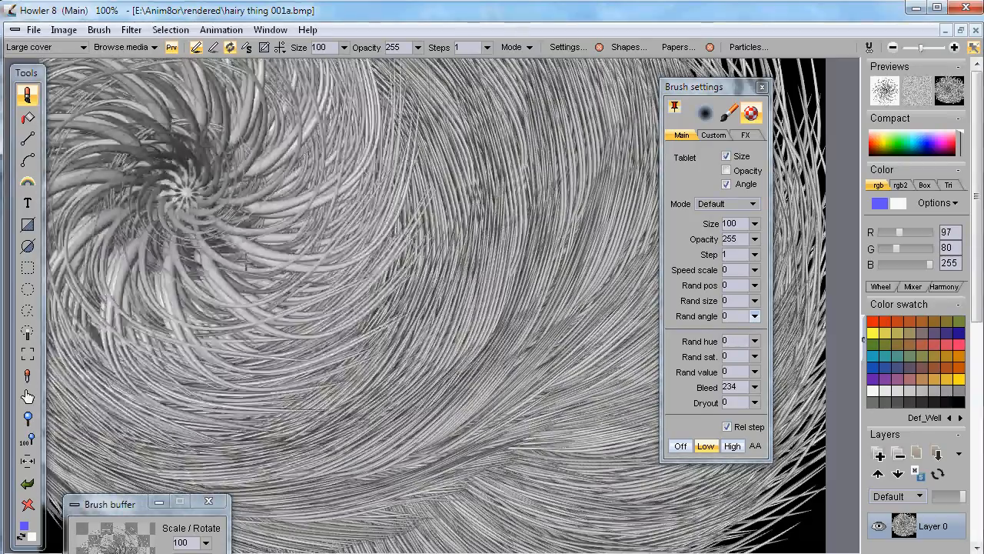
{"action": "mouse_move", "coordinate": [246, 267]}
{"action": "left_mouse_down"}
{"action": "mouse_move", "coordinate": [290, 413]}
{"action": "mouse_move", "coordinate": [492, 472]}
{"action": "mouse_move", "coordinate": [367, 151]}
{"action": "mouse_move", "coordinate": [170, 393]}
{"action": "mouse_move", "coordinate": [340, 99]}
{"action": "mouse_move", "coordinate": [362, 352]}
{"action": "mouse_move", "coordinate": [472, 297]}
{"action": "mouse_move", "coordinate": [360, 254]}
{"action": "mouse_move", "coordinate": [300, 65]}
{"action": "left_mouse_up"}
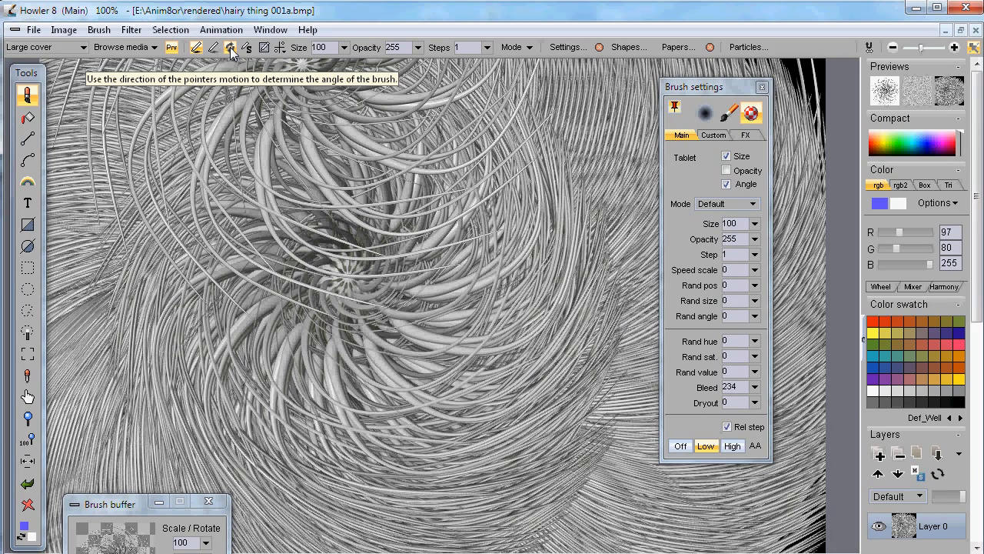
Turn off the tablet Angle option and paint strokes without brush rotation.
{"action": "left_click", "coordinate": [727, 184]}
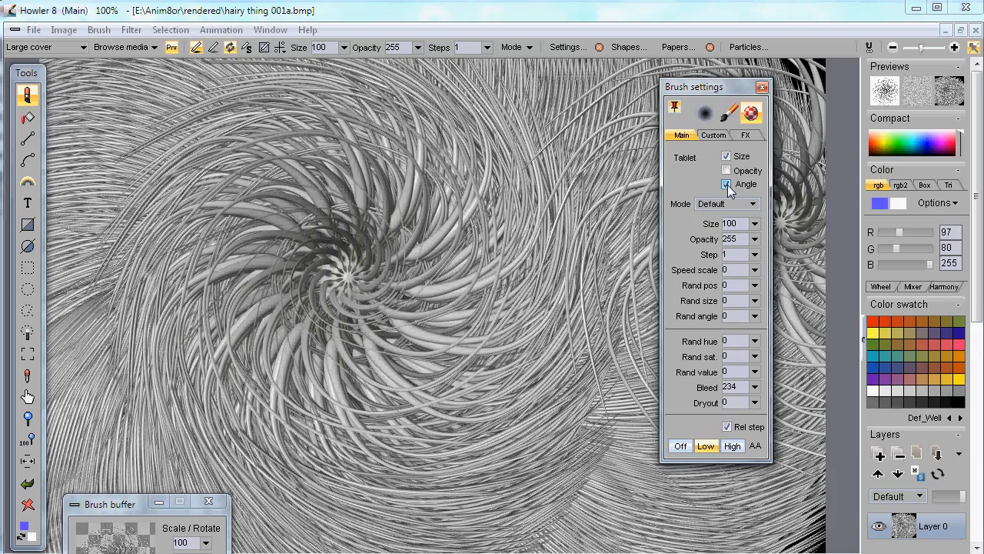
{"action": "left_click", "coordinate": [727, 185]}
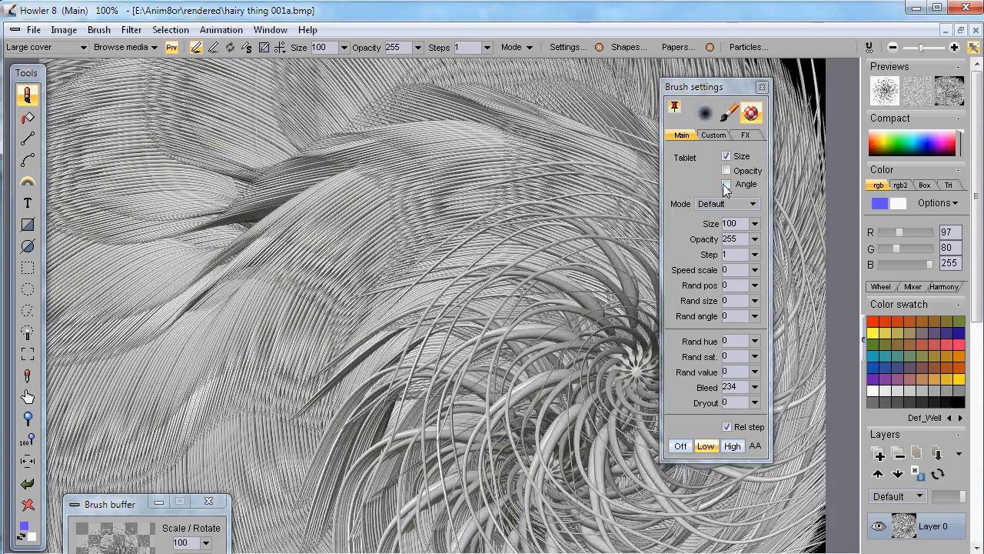
Turn the tablet Angle option back on and paint curved strokes with the brush settings moved aside.
{"action": "left_click", "coordinate": [727, 184]}
{"action": "mouse_move", "coordinate": [719, 112]}
{"action": "left_mouse_down"}
{"action": "mouse_move", "coordinate": [762, 115]}
{"action": "mouse_move", "coordinate": [904, 177]}
{"action": "left_mouse_up"}
{"action": "mouse_move", "coordinate": [457, 338]}
{"action": "left_mouse_down"}
{"action": "mouse_move", "coordinate": [326, 259]}
{"action": "mouse_move", "coordinate": [288, 400]}
{"action": "mouse_move", "coordinate": [600, 312]}
{"action": "mouse_move", "coordinate": [533, 229]}
{"action": "mouse_move", "coordinate": [341, 307]}
{"action": "mouse_move", "coordinate": [398, 416]}
{"action": "left_mouse_up"}
{"action": "mouse_move", "coordinate": [346, 300]}
{"action": "left_mouse_down"}
{"action": "mouse_move", "coordinate": [241, 307]}
{"action": "mouse_move", "coordinate": [726, 297]}
{"action": "mouse_move", "coordinate": [527, 242]}
{"action": "mouse_move", "coordinate": [317, 258]}
{"action": "mouse_move", "coordinate": [330, 153]}
{"action": "mouse_move", "coordinate": [359, 288]}
{"action": "left_mouse_up"}
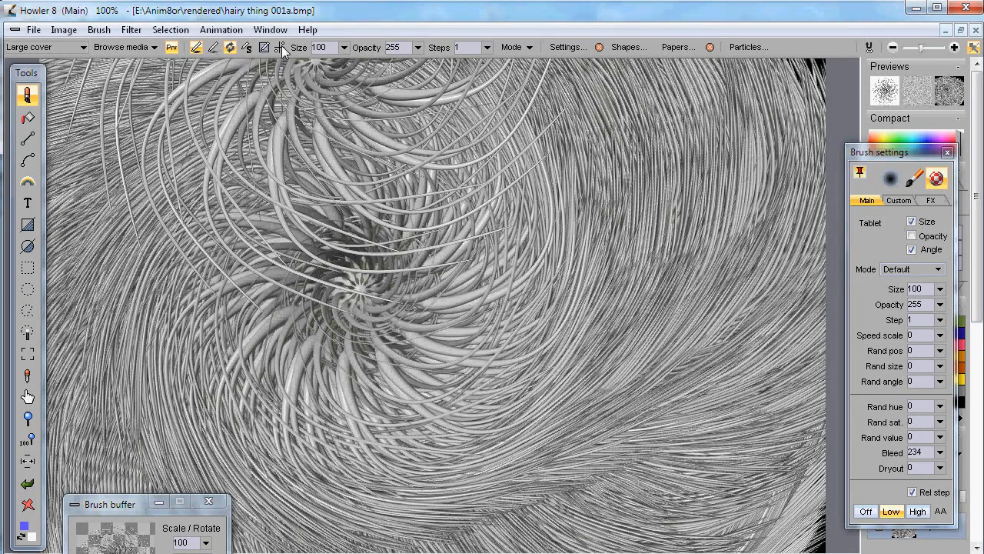
Apply a vertical mirror to the image and paint another spiral stroke over it.
{"action": "left_click", "coordinate": [281, 48]}
{"action": "mouse_move", "coordinate": [336, 114]}
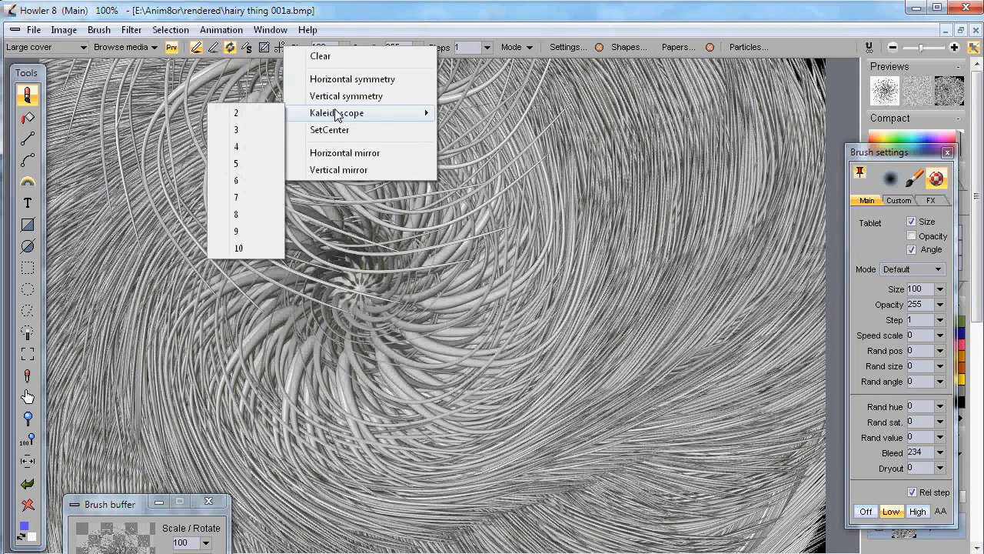
{"action": "left_click", "coordinate": [334, 171]}
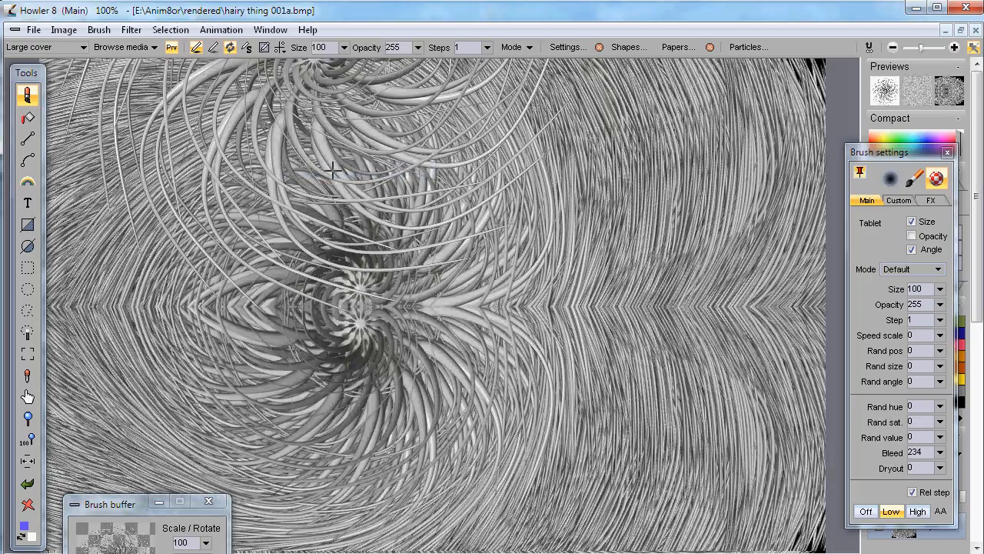
{"action": "mouse_move", "coordinate": [373, 177]}
{"action": "left_mouse_down"}
{"action": "mouse_move", "coordinate": [580, 193]}
{"action": "mouse_move", "coordinate": [488, 211]}
{"action": "mouse_move", "coordinate": [409, 308]}
{"action": "mouse_move", "coordinate": [123, 308]}
{"action": "mouse_move", "coordinate": [307, 154]}
{"action": "mouse_move", "coordinate": [444, 206]}
{"action": "left_mouse_up"}
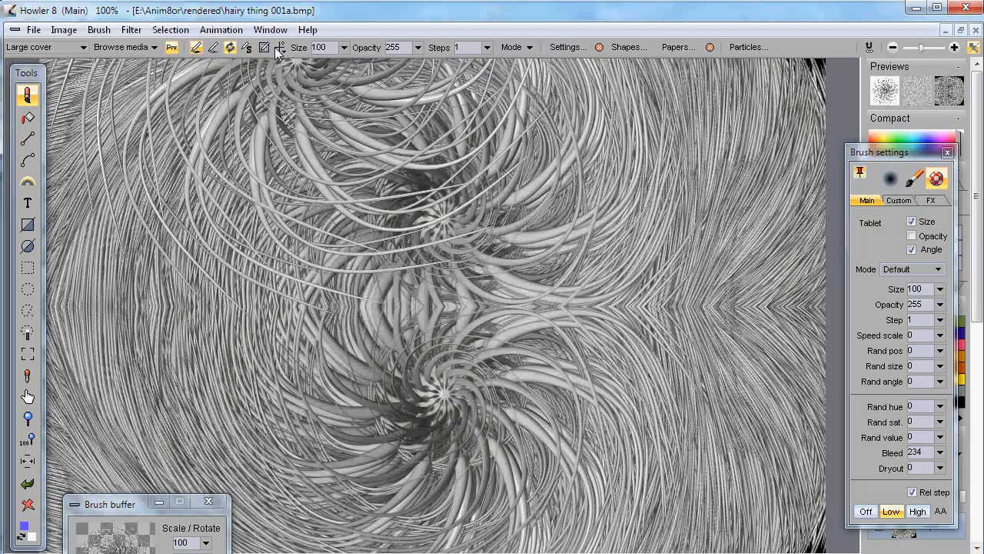
Turn on symmetry in both directions and paint a spiral stroke repeated in all four quadrants.
{"action": "left_click", "coordinate": [279, 47]}
{"action": "left_click", "coordinate": [329, 160]}
{"action": "mouse_move", "coordinate": [723, 177]}
{"action": "left_mouse_down"}
{"action": "mouse_move", "coordinate": [757, 189]}
{"action": "mouse_move", "coordinate": [563, 212]}
{"action": "mouse_move", "coordinate": [423, 169]}
{"action": "mouse_move", "coordinate": [458, 204]}
{"action": "mouse_move", "coordinate": [507, 223]}
{"action": "mouse_move", "coordinate": [563, 269]}
{"action": "left_mouse_up"}
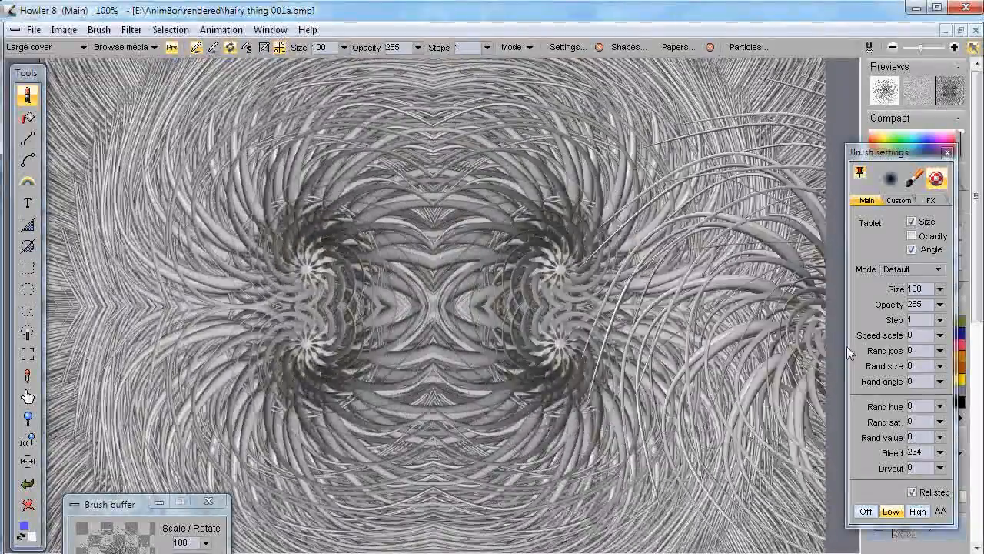
{"action": "scroll", "coordinate": [417, 335], "scroll_direction": "up", "scroll_amount": 2}
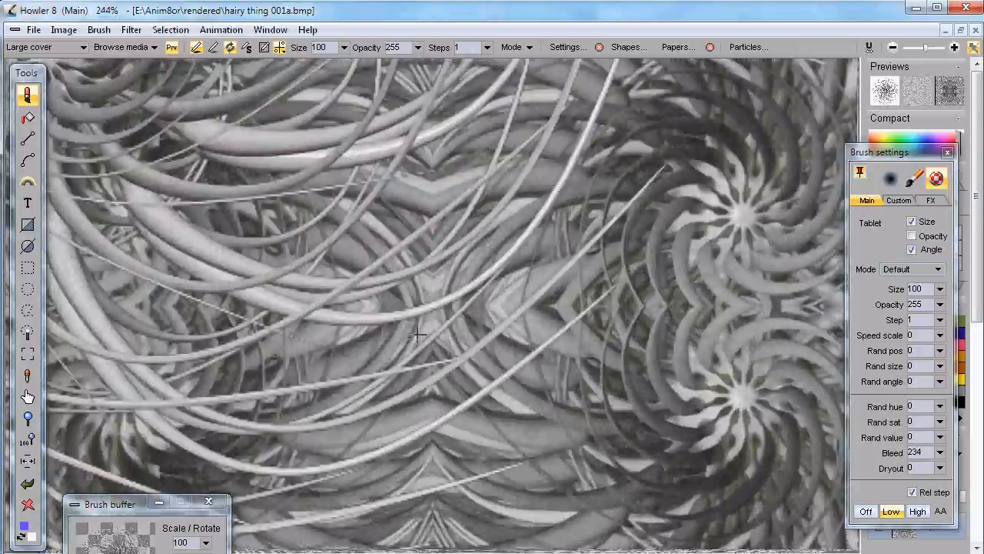
{"action": "scroll", "coordinate": [417, 335], "scroll_direction": "down", "scroll_amount": 1}
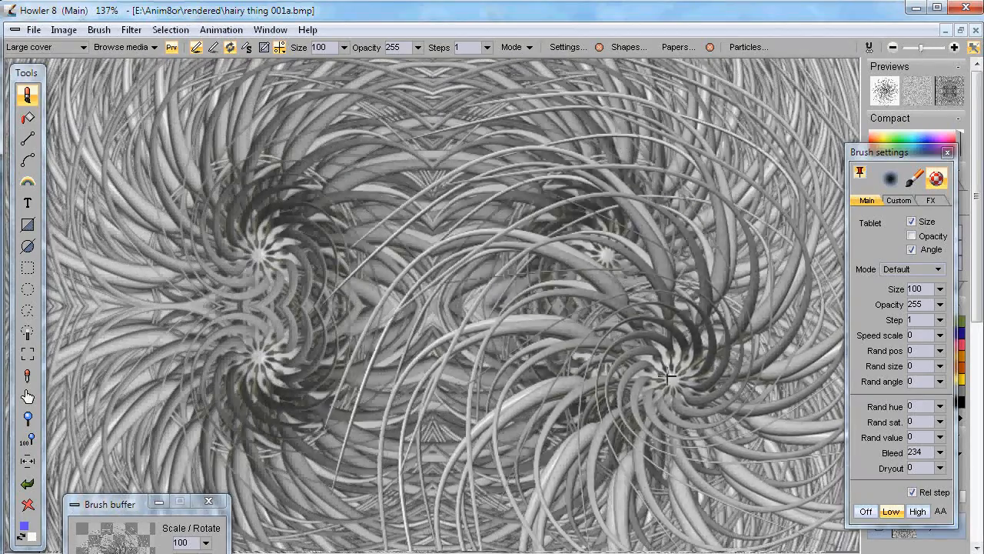
{"action": "scroll", "coordinate": [669, 377], "scroll_direction": "down", "scroll_amount": 2}
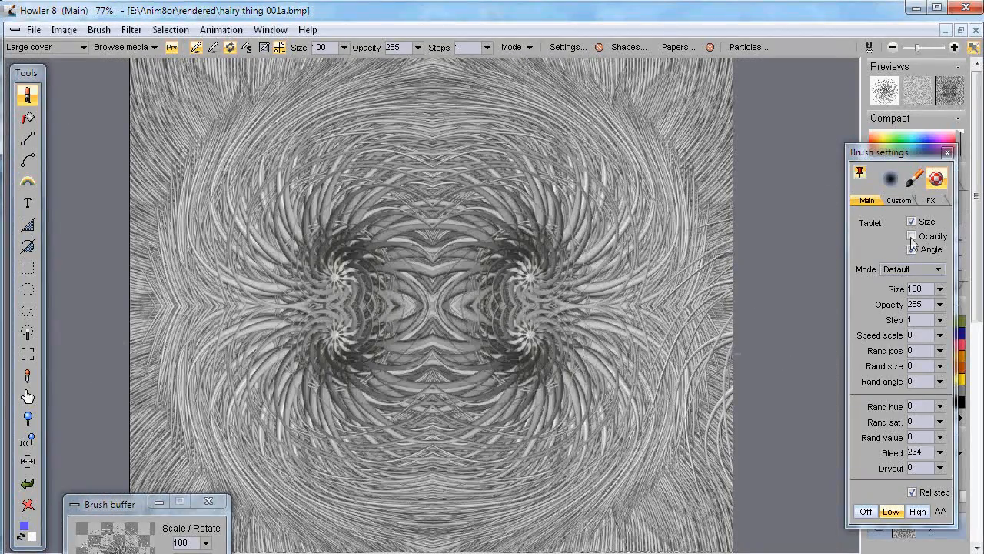